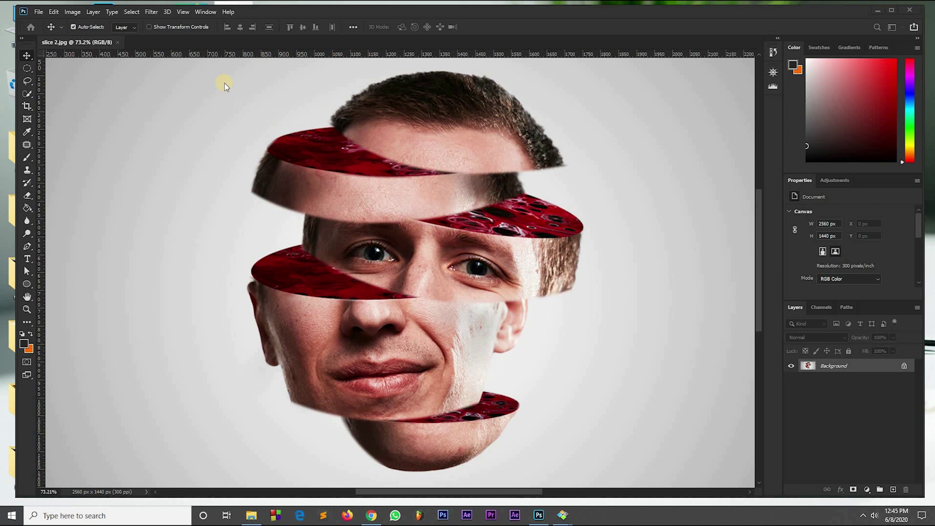
Step: Create a new white-background document at 2560 × 1440 px and 300 ppi
click(38, 12)
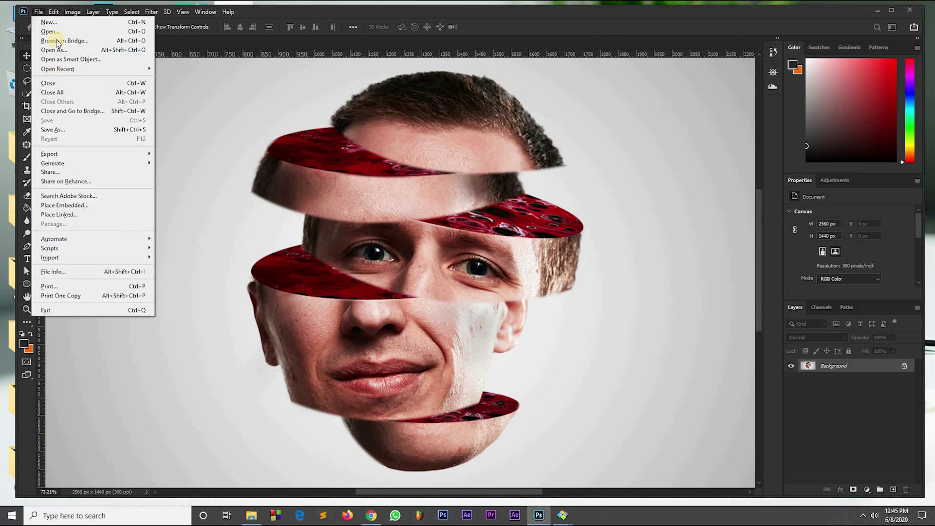
click(50, 22)
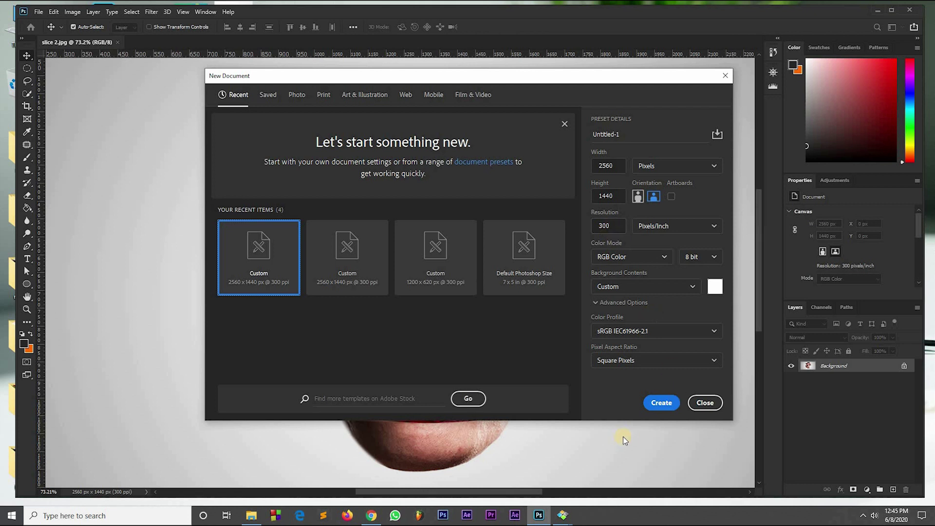
click(658, 404)
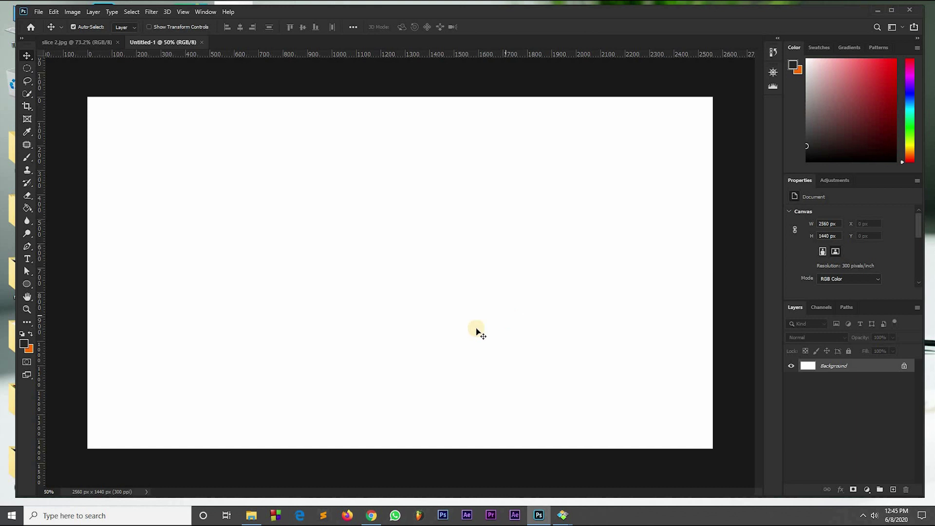
Step: Drag the man's portrait from File Explorer onto the canvas and commit it as a 960 × 1440 px smart object
click(251, 515)
drag(530, 205, 310, 234)
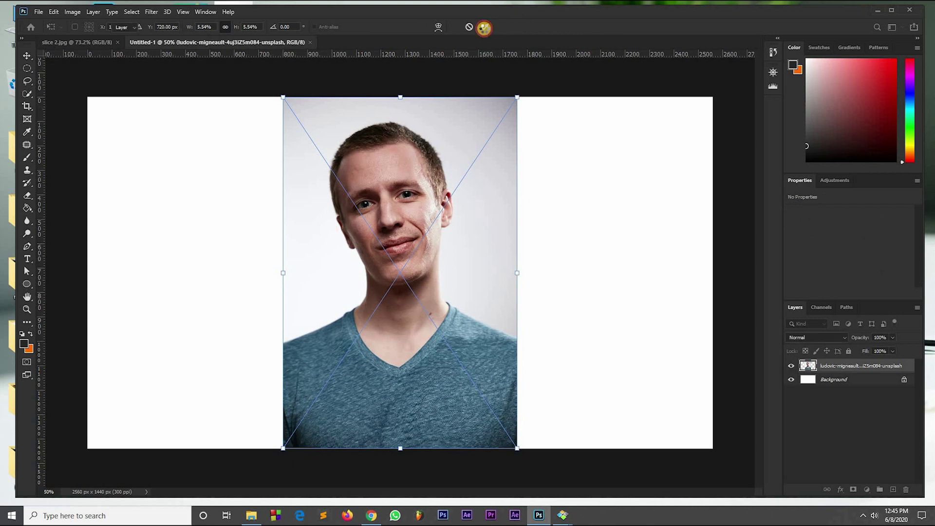
click(483, 28)
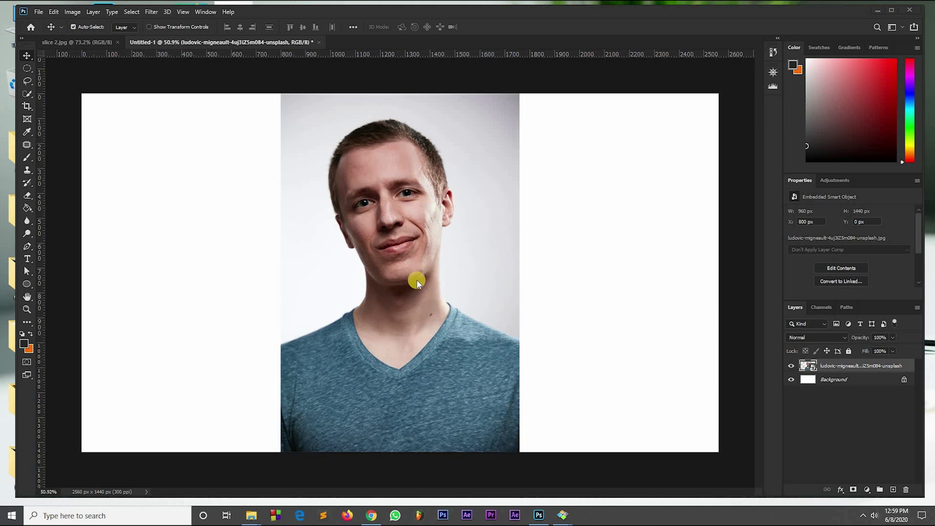
Step: Pick the Pen tool and zoom in to frame the whole face
click(27, 246)
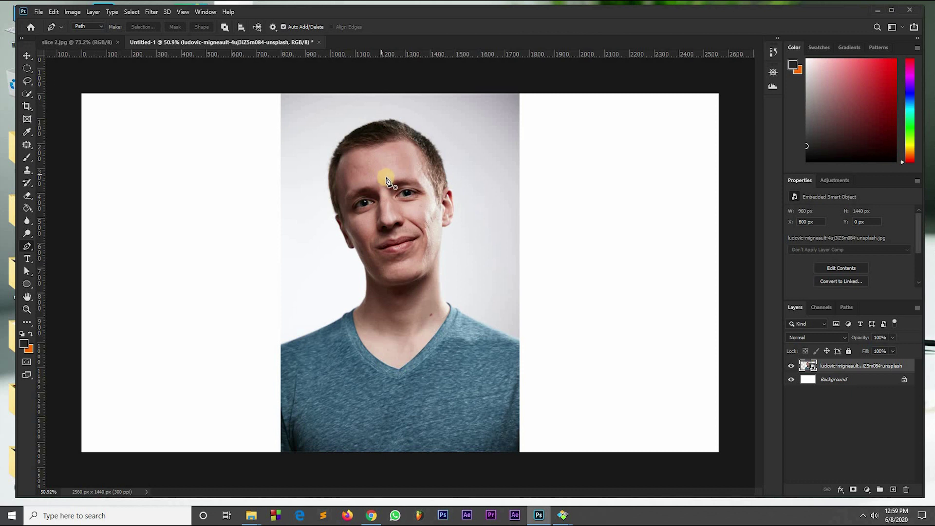
scroll(404, 204, up, 5)
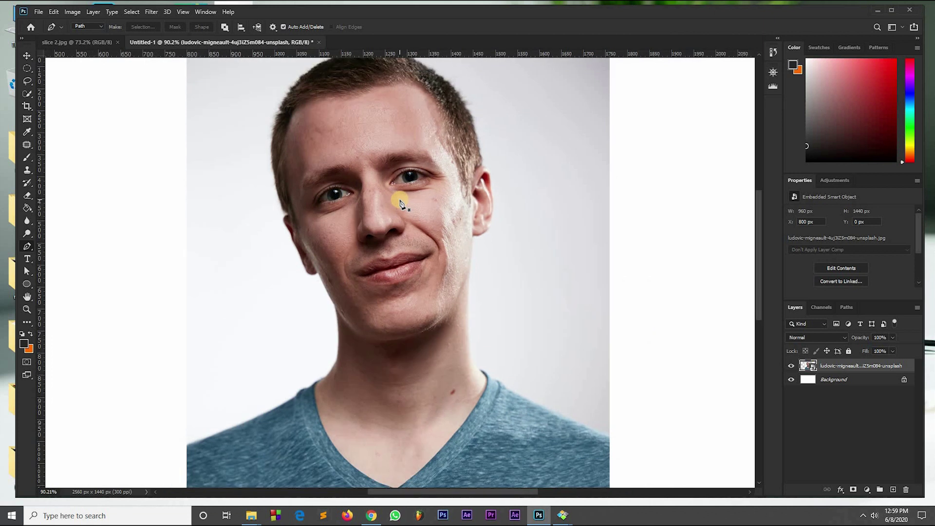
drag(414, 183, 417, 217)
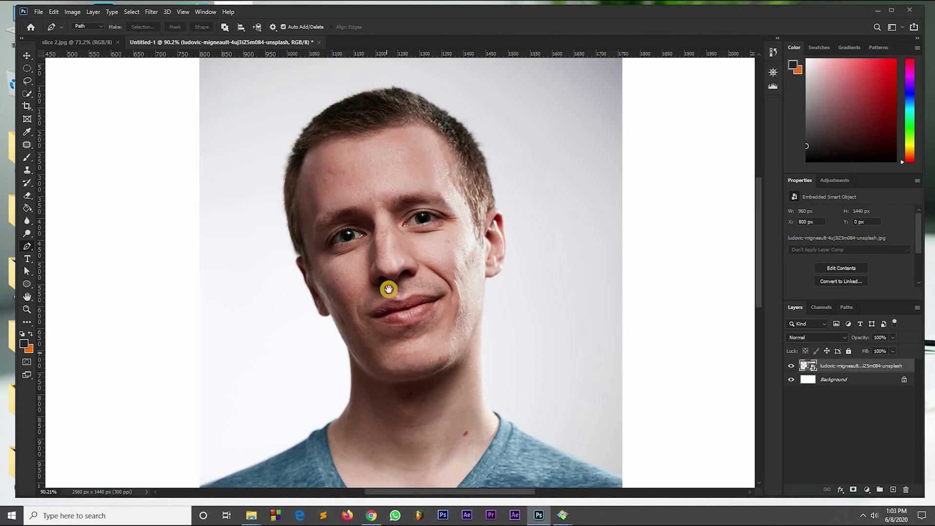
scroll(388, 288, down, 3)
scroll(348, 268, up, 5)
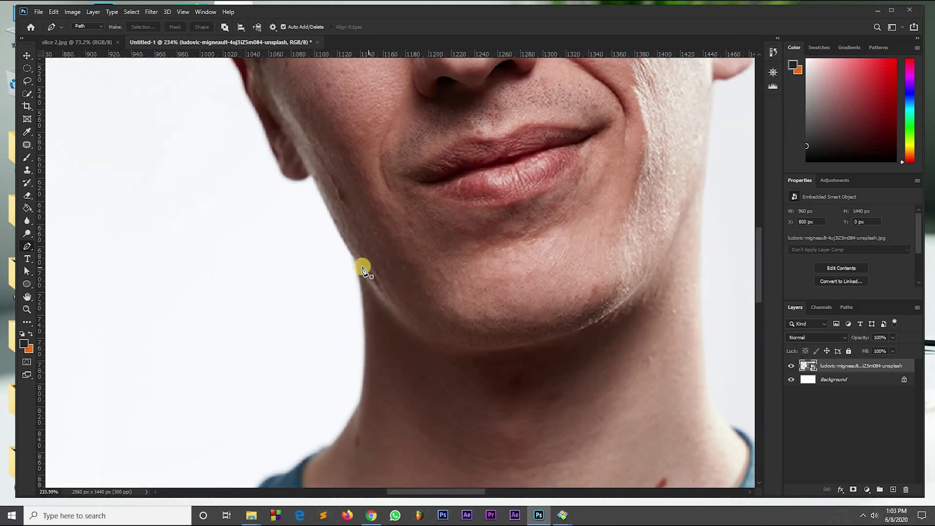
scroll(360, 272, up, 4)
Step: Start the path with curved anchors along the left jawline and up the head's left edge
click(324, 294)
click(305, 268)
drag(274, 253, 358, 183)
scroll(253, 227, up, 15)
click(220, 288)
Step: Continue the path along the right hairline and down the ear
click(509, 170)
scroll(536, 194, right, 3)
scroll(536, 195, down, 2)
click(563, 227)
click(589, 279)
scroll(589, 287, down, 2)
mouse_move(593, 288)
mouse_down()
mouse_move(598, 335)
mouse_move(590, 292)
mouse_move(593, 302)
mouse_up()
scroll(585, 268, down, 2)
click(594, 284)
scroll(591, 250, down, 3)
Step: Add path anchors down the right jawline
click(545, 336)
scroll(550, 292, down, 5)
click(545, 195)
click(529, 237)
click(513, 280)
scroll(466, 341, down, 1)
scroll(466, 340, left, 2)
Step: Curve the path around the chin and lower-left jaw, removing the jaw anchor's handles
drag(477, 336, 403, 354)
drag(302, 296, 257, 247)
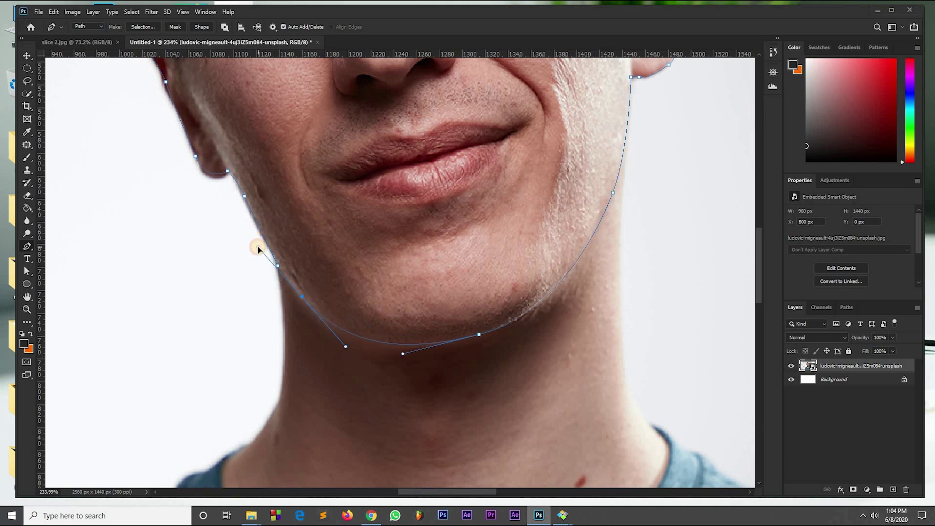
scroll(273, 282, up, 1)
click(285, 313)
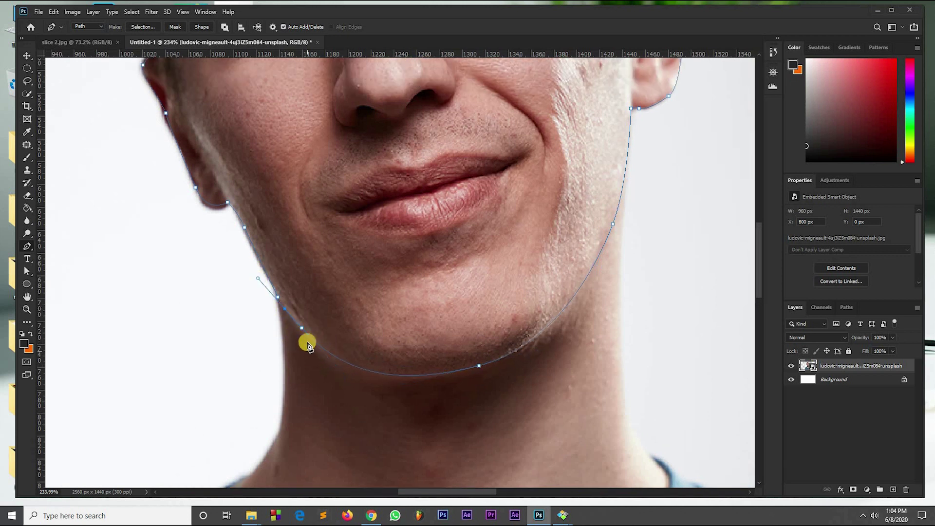
click(281, 300)
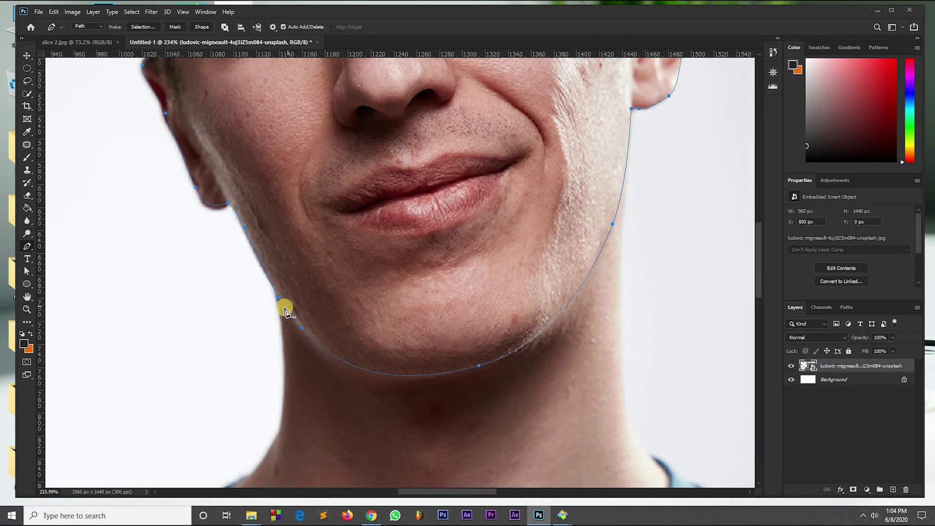
scroll(286, 311, down, 1)
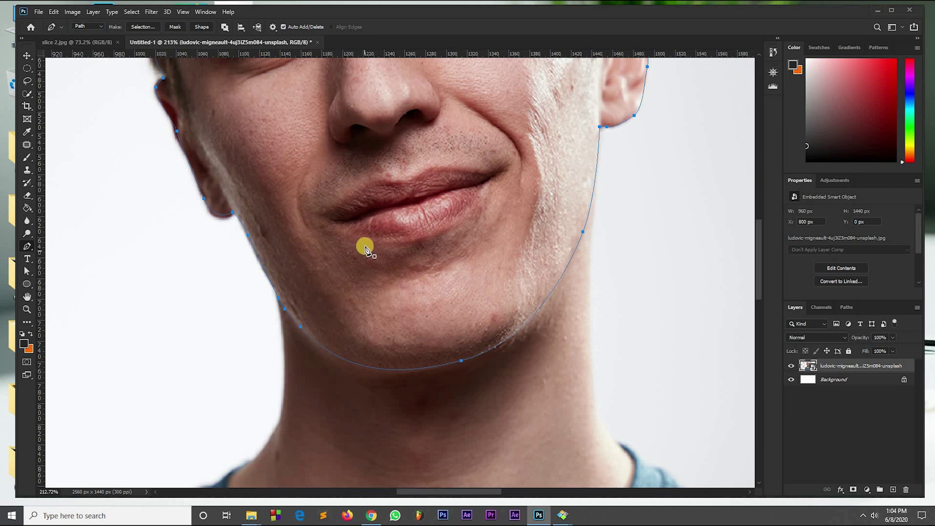
scroll(366, 250, down, 12)
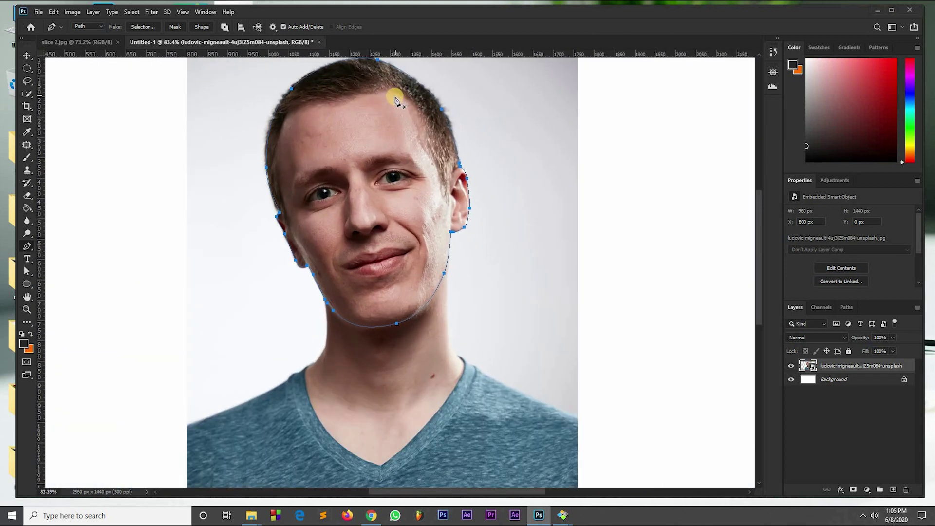
scroll(394, 105, down, 1)
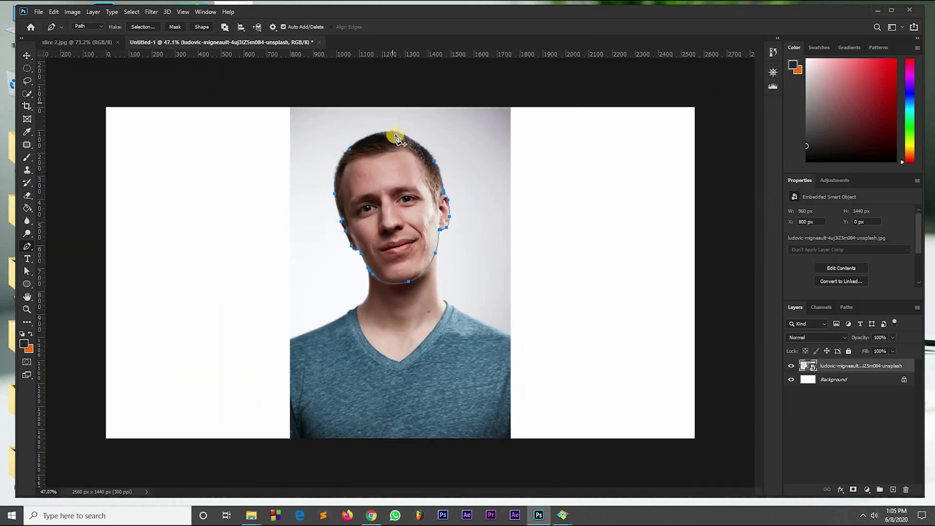
Step: Make a selection from the head path with a 2-pixel feather radius and check the hairline edge
right_click(387, 168)
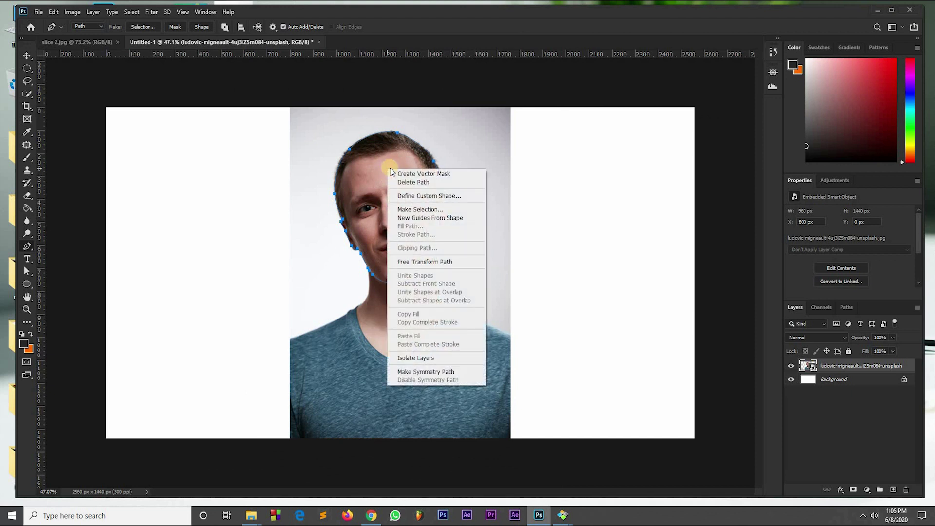
click(439, 210)
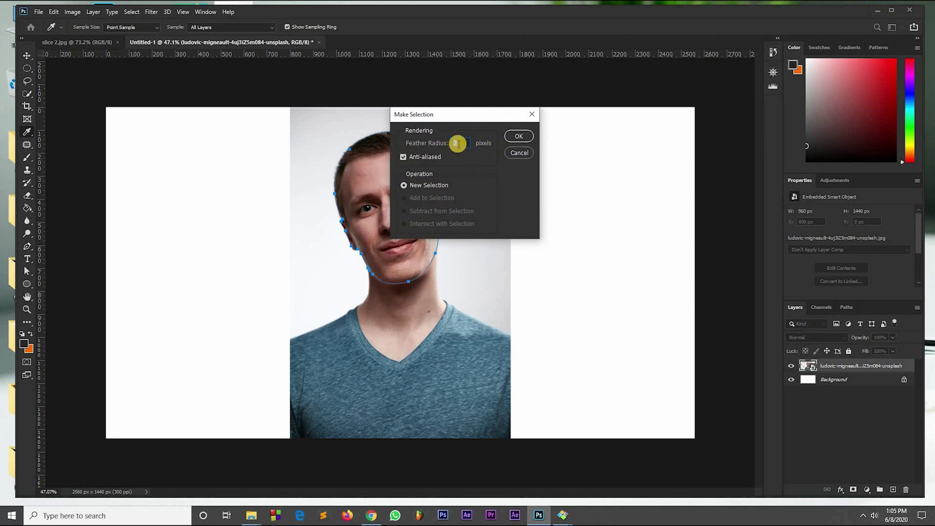
click(517, 137)
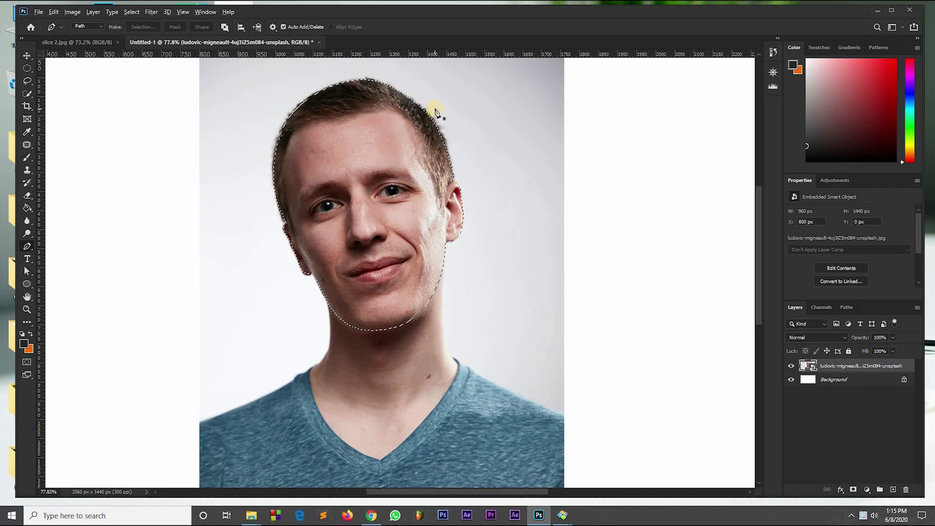
scroll(433, 115, up, 4)
drag(398, 132, 430, 236)
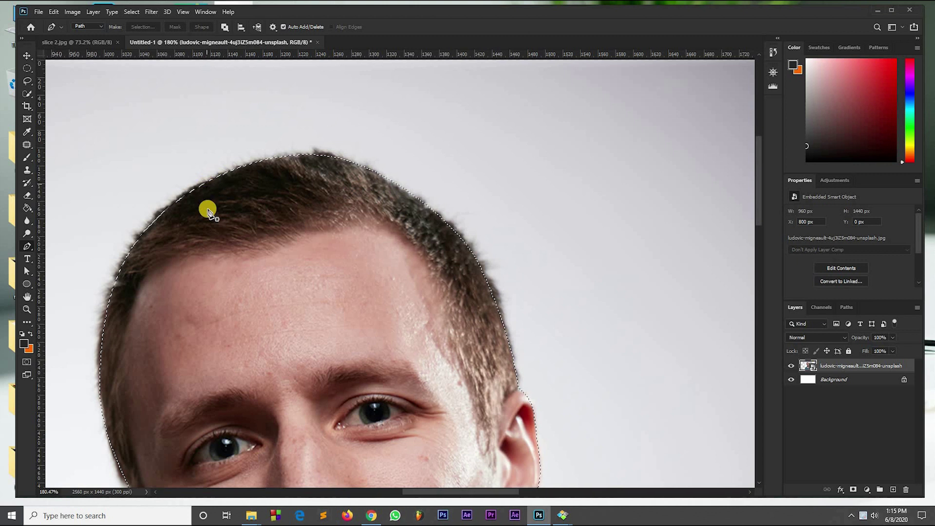
drag(239, 180, 270, 133)
key(ctrl+Return)
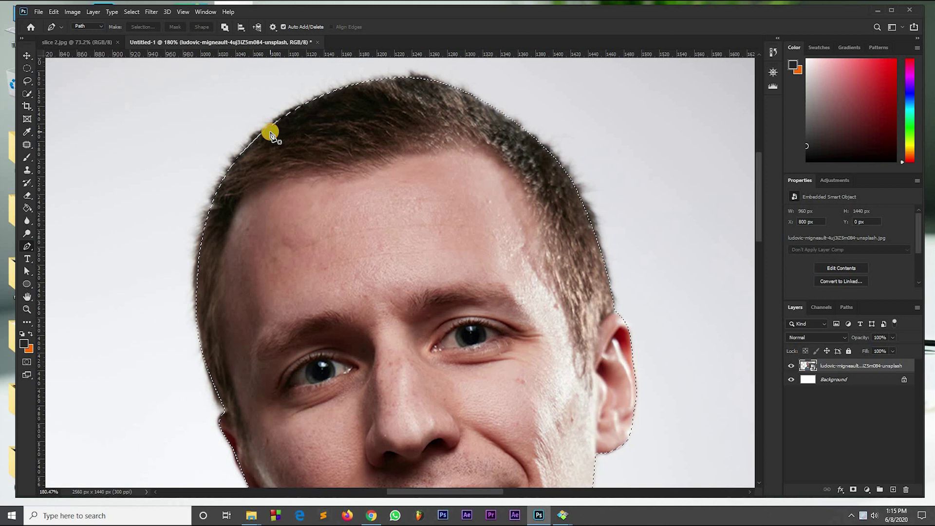
Step: Open Select and Mask and preview the head in the red Overlay view
click(131, 11)
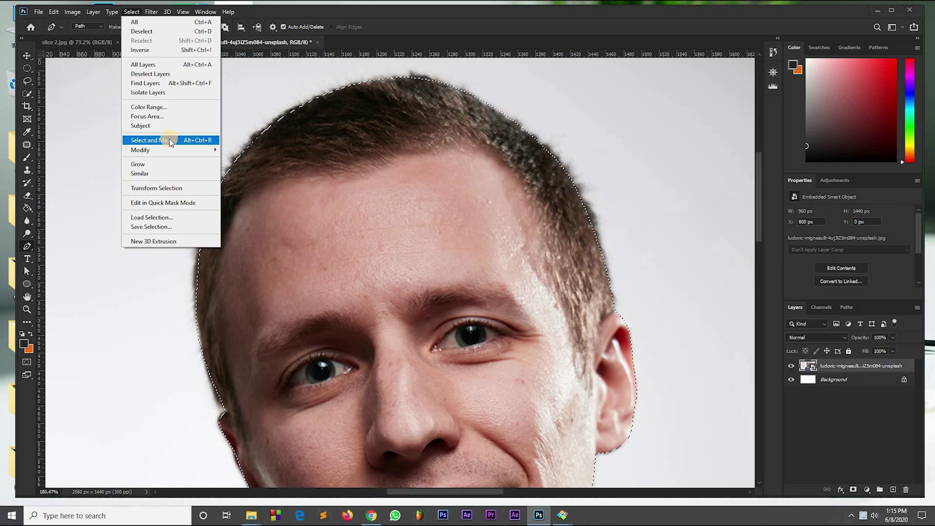
click(171, 140)
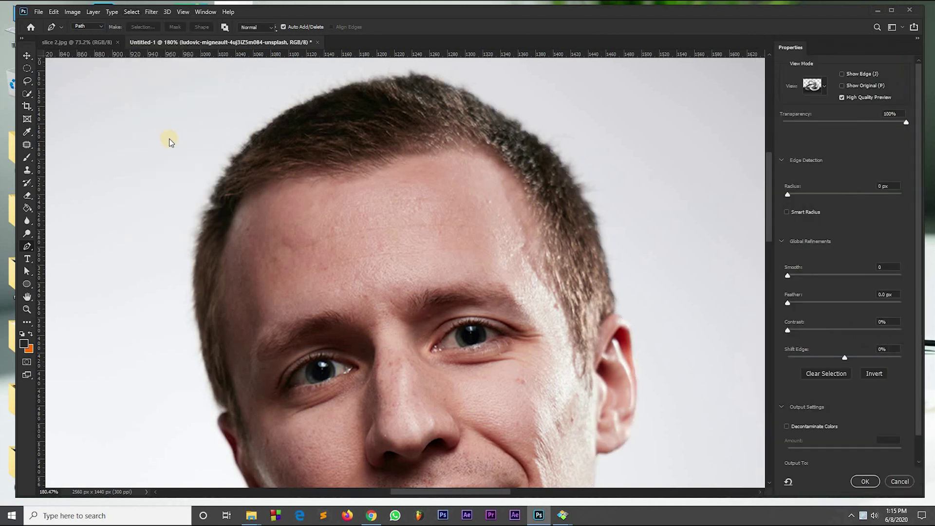
scroll(424, 188, down, 3)
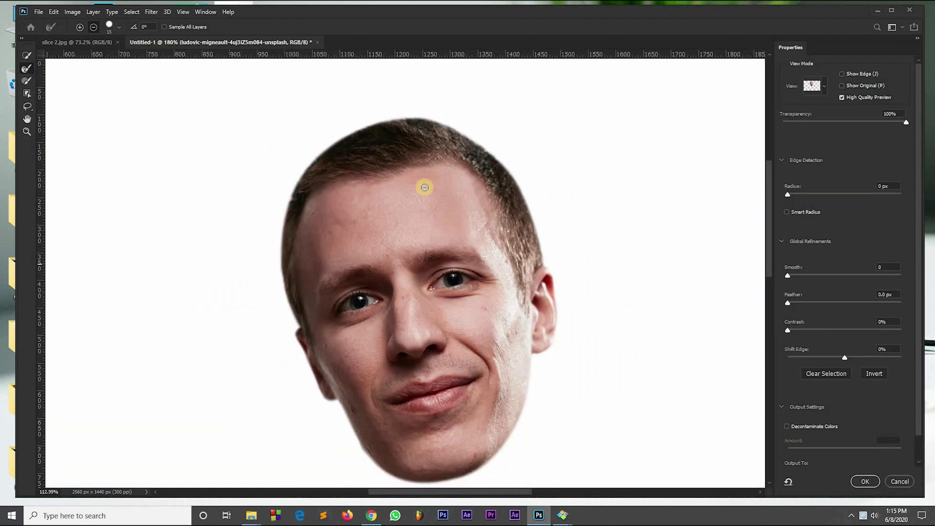
click(826, 86)
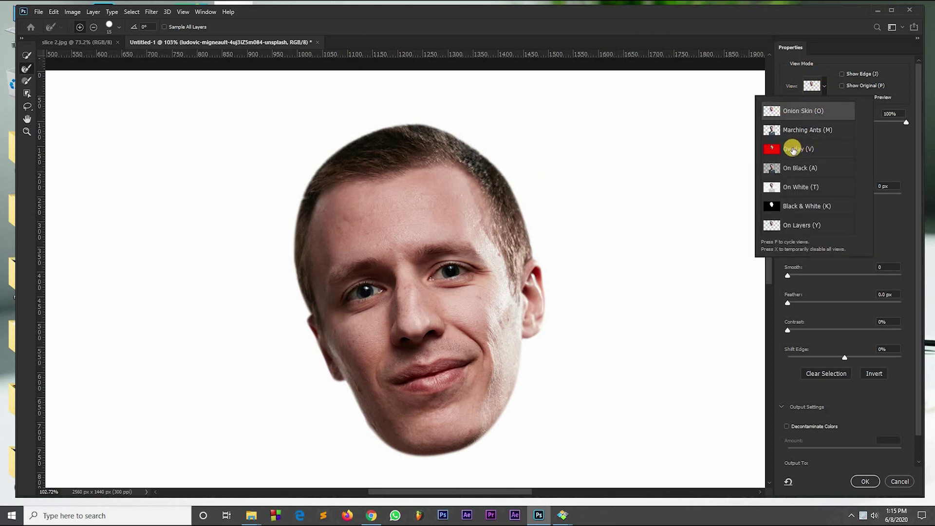
click(792, 150)
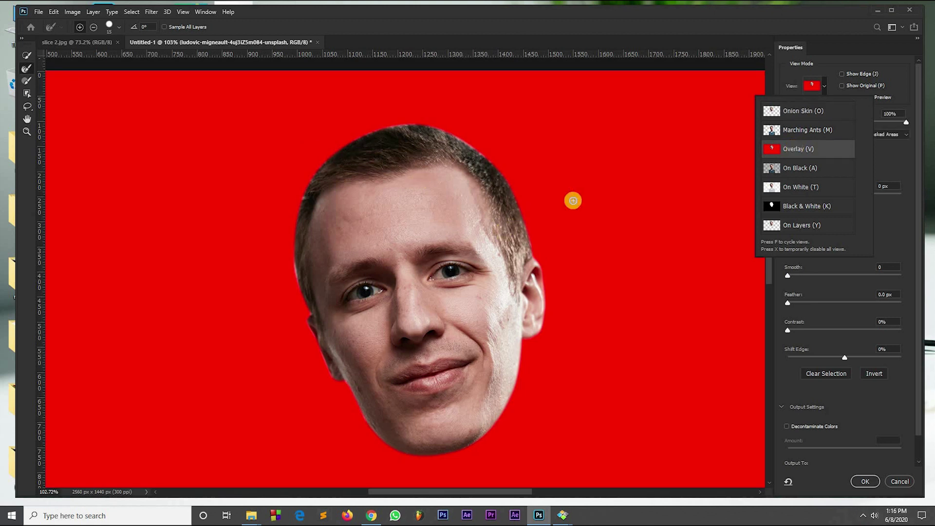
Step: Refine the selection along the hair edge with the Refine Edge Brush
click(26, 70)
click(27, 68)
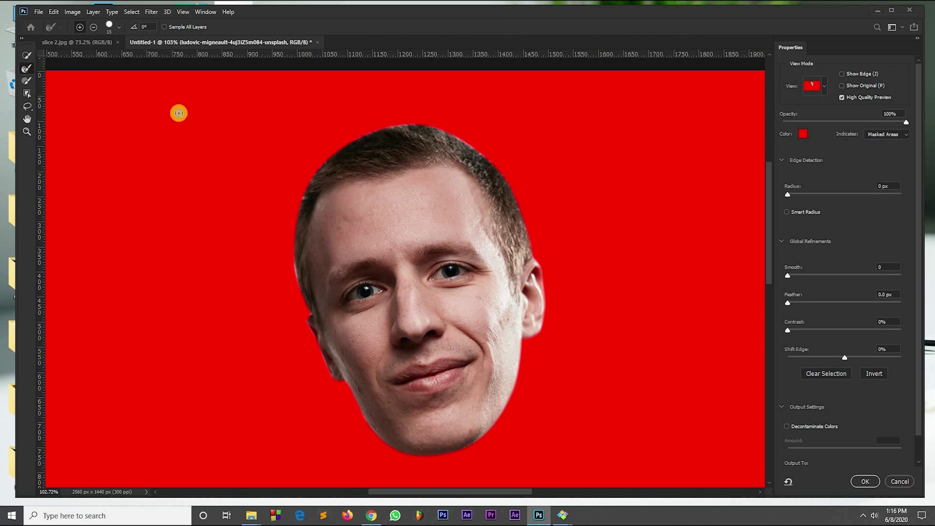
scroll(442, 144, up, 6)
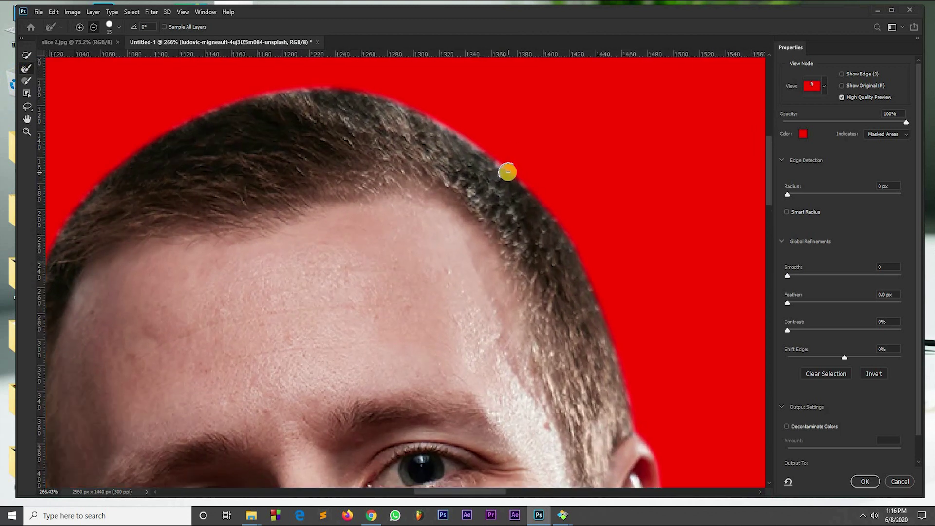
mouse_move(508, 168)
mouse_down()
mouse_move(457, 127)
mouse_move(400, 103)
mouse_move(380, 117)
mouse_move(426, 174)
mouse_move(389, 145)
mouse_move(290, 161)
mouse_up()
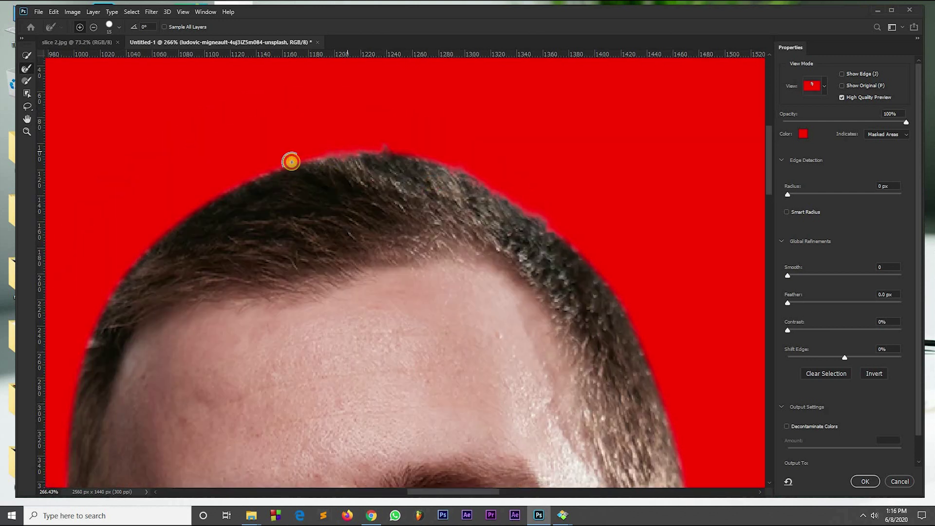
scroll(255, 201, down, 3)
scroll(255, 200, left, 4)
scroll(256, 200, down, 3)
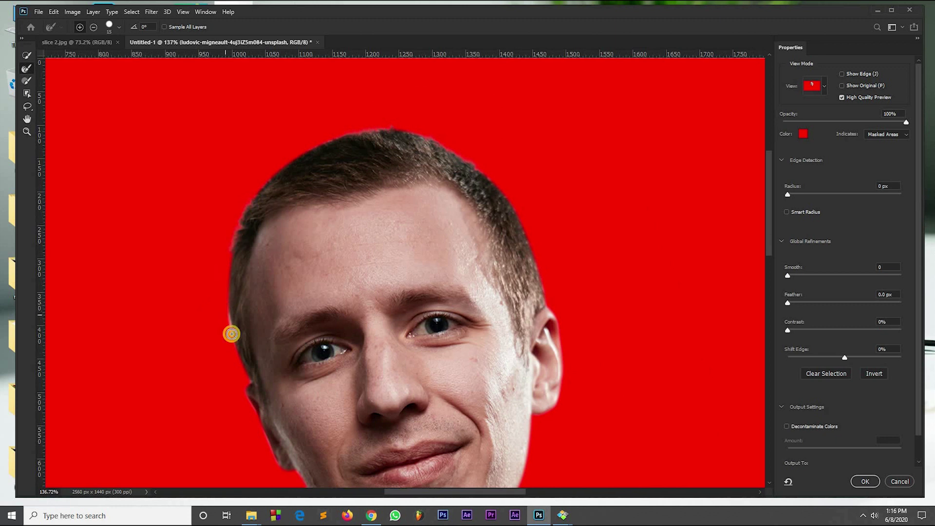
drag(208, 215, 198, 146)
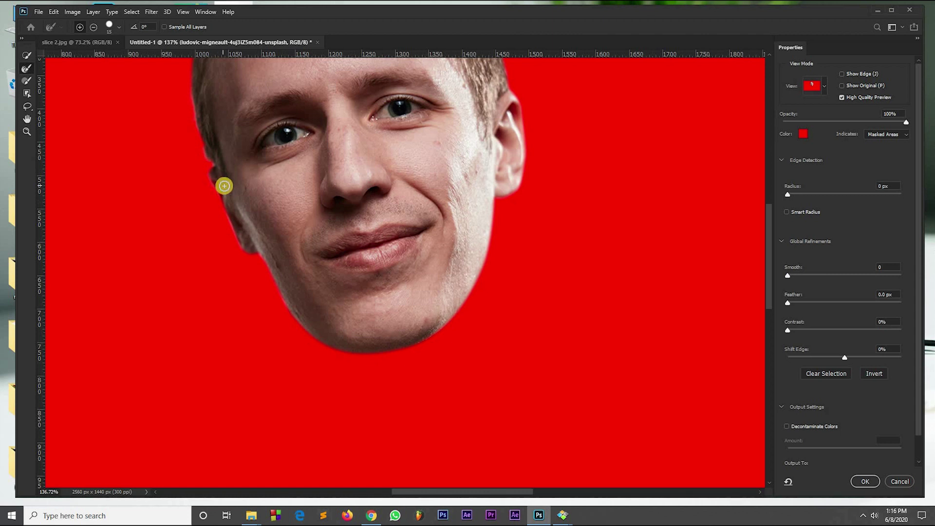
Step: Refine the mask around the face outline and set Output To: New Layer
mouse_move(244, 240)
mouse_down()
mouse_move(201, 152)
mouse_move(210, 163)
mouse_move(206, 182)
mouse_up()
scroll(207, 182, down, 5)
scroll(244, 186, up, 3)
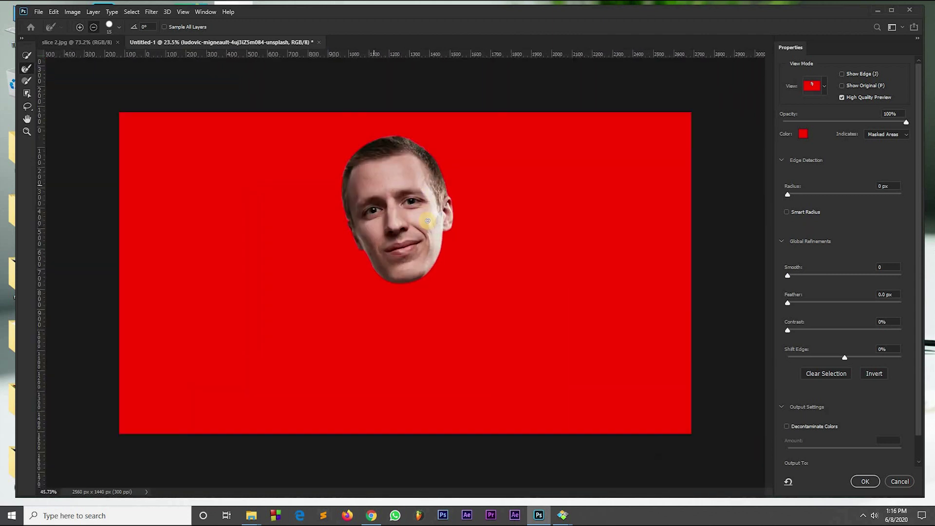
mouse_move(461, 177)
mouse_down()
mouse_move(615, 238)
mouse_move(188, 160)
mouse_move(370, 224)
mouse_up()
scroll(860, 428, down, 2)
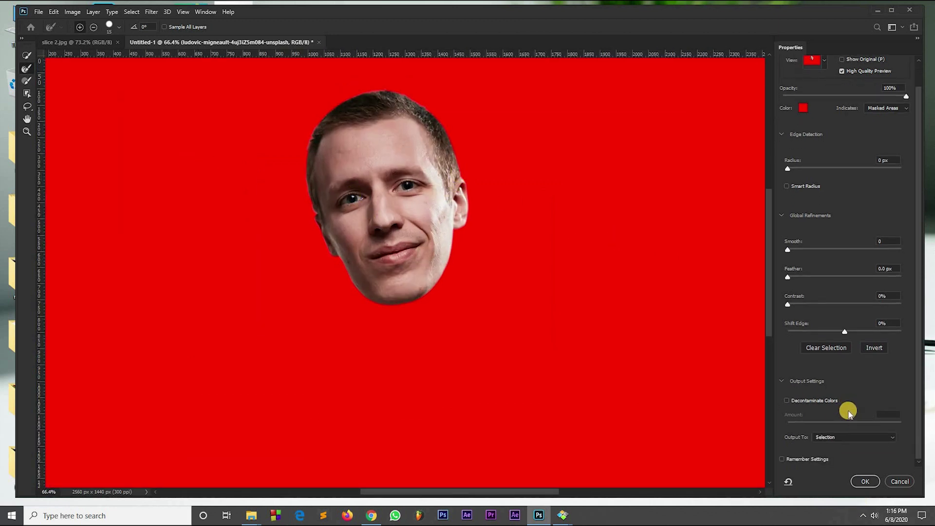
click(833, 438)
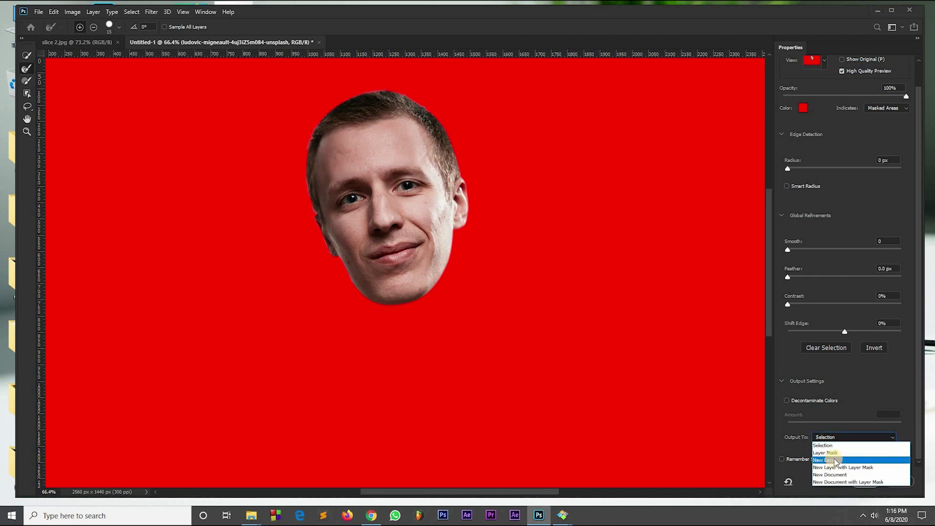
click(835, 460)
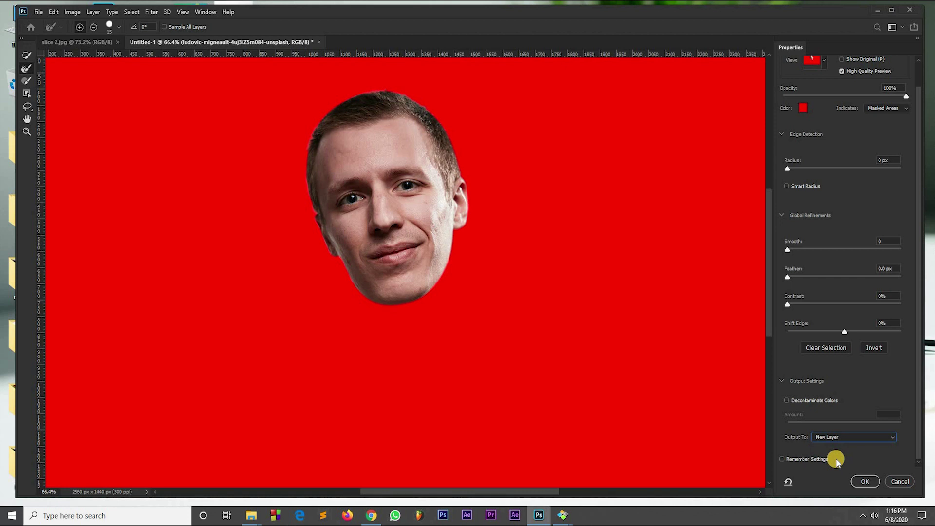
Step: Apply the refined cutout and move the face layer down to about X 1002, Y 295 px
click(865, 482)
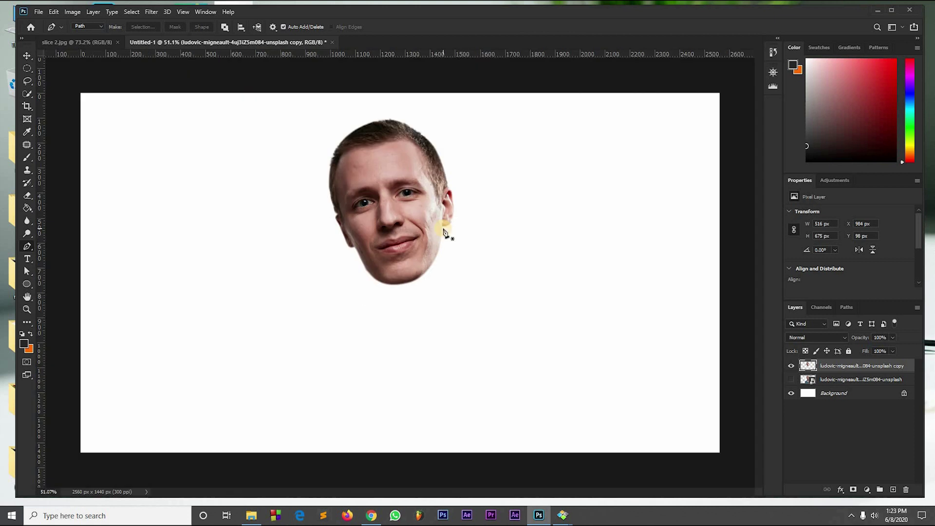
click(28, 55)
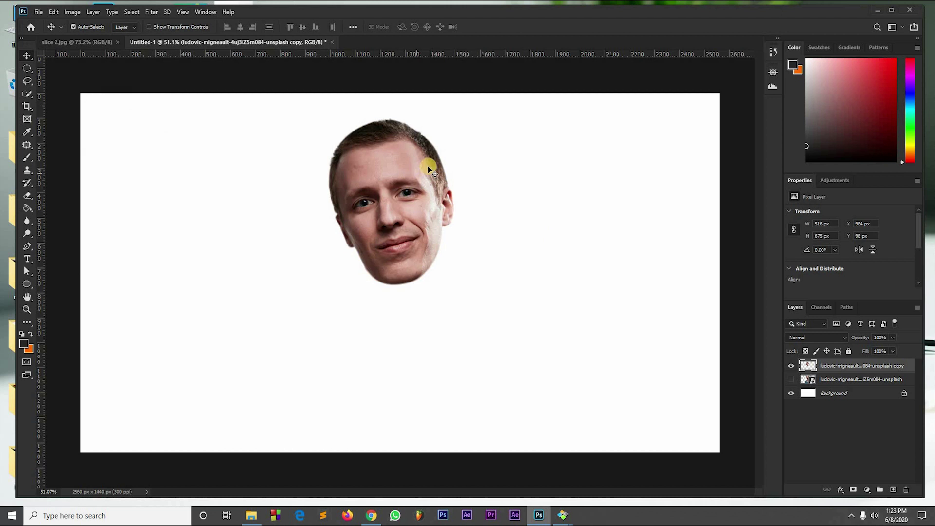
drag(409, 179, 414, 227)
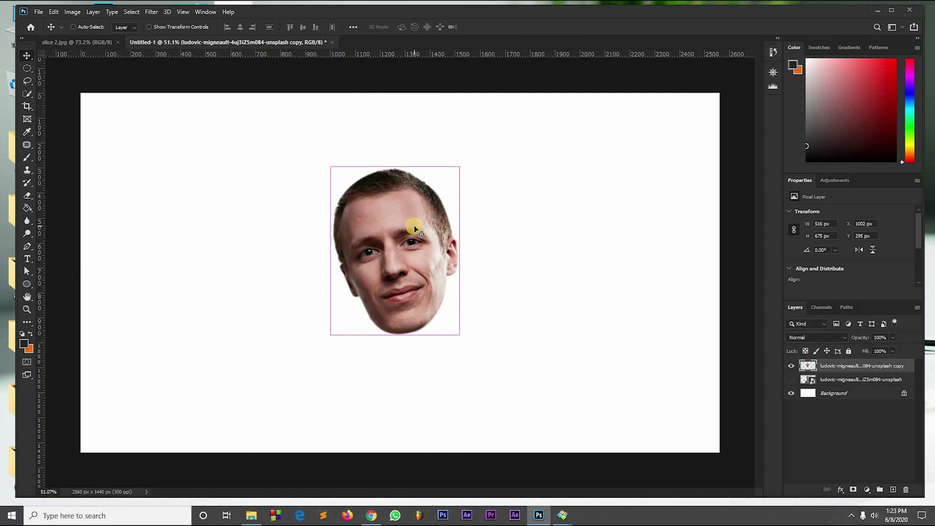
Step: Rotate the face layer about 7° with Free Transform and commit
key(ctrl+t)
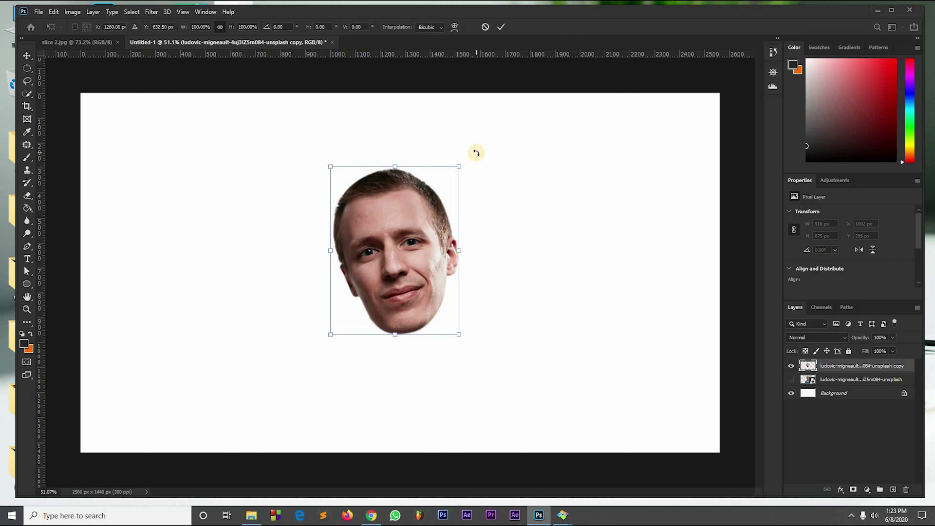
drag(476, 152, 492, 167)
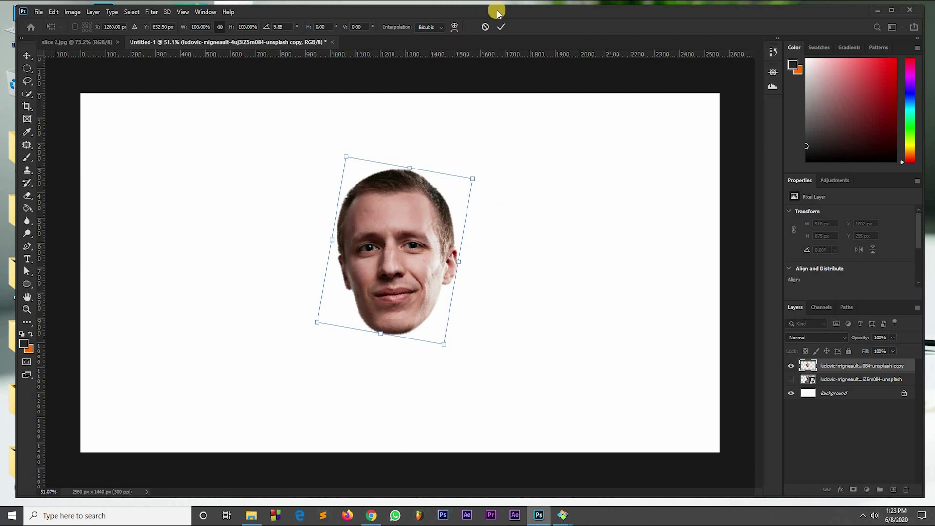
click(503, 27)
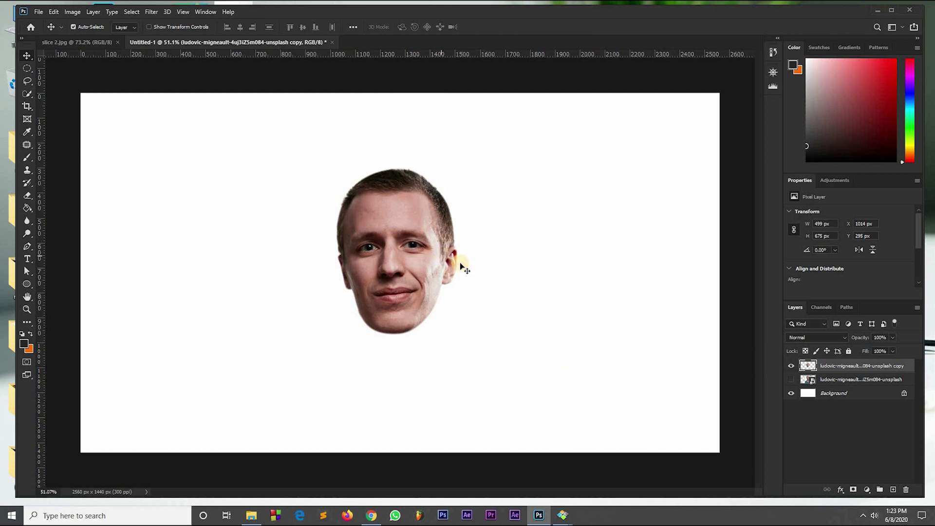
Step: Delete the hidden original photo layer by dragging it to the trash
click(841, 379)
drag(883, 382, 907, 488)
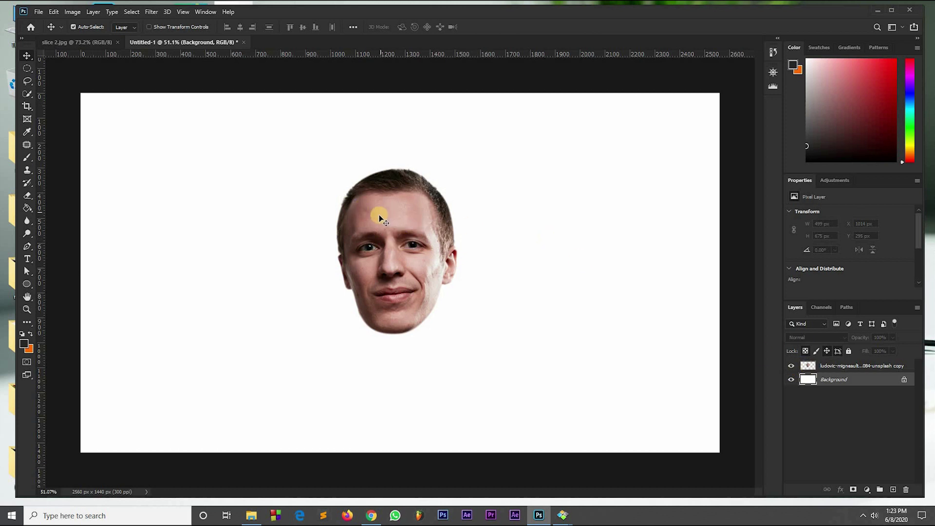
double_click(843, 366)
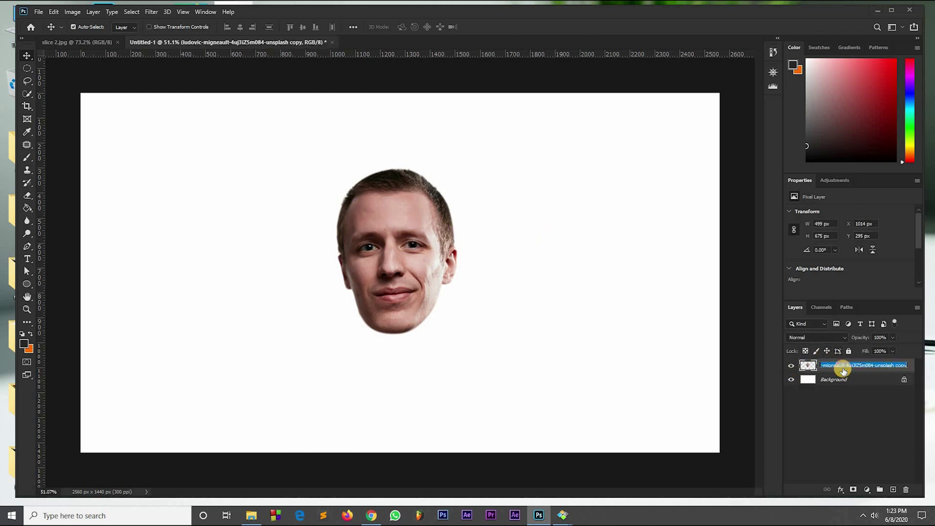
Step: Rename the head layer 'face' and cut an elliptical crown band onto a new layer
text(face)
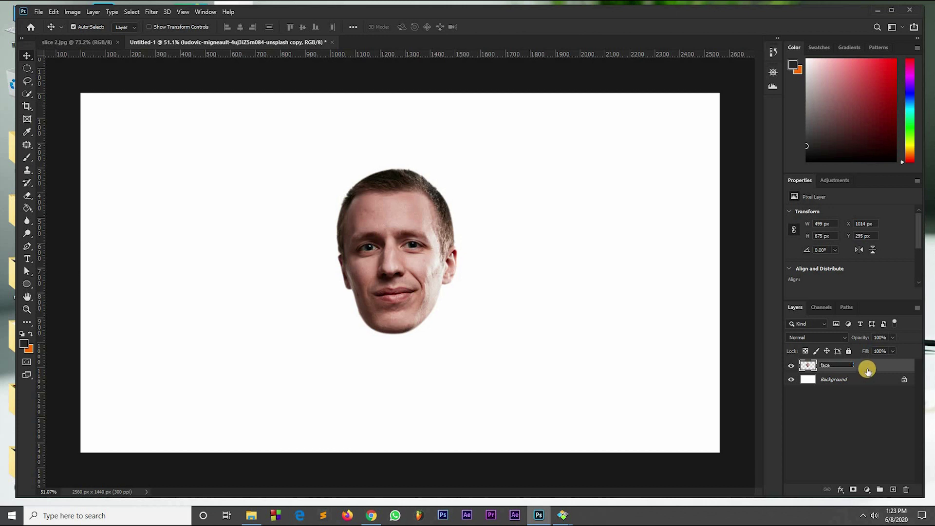
key(Return)
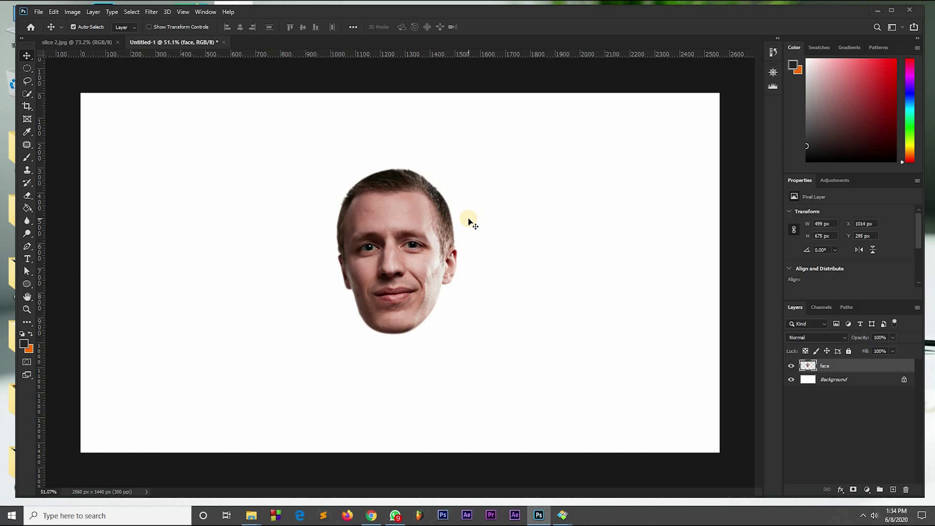
click(28, 68)
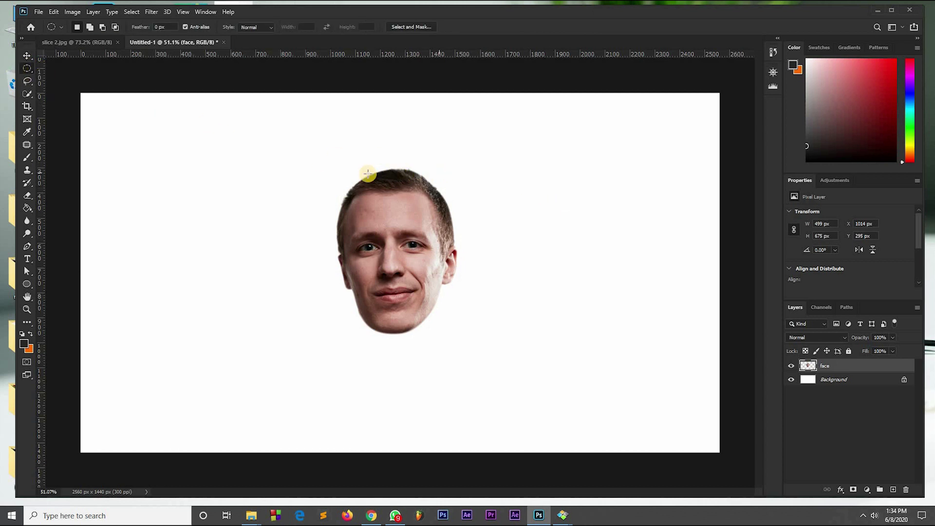
drag(327, 156, 468, 197)
key(ctrl+j)
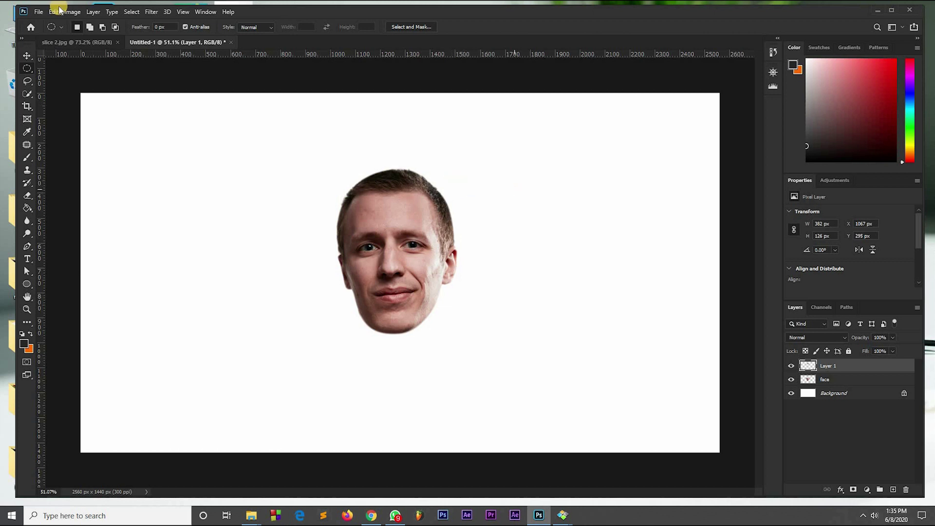
Step: Lift the crown slice upward and start naming its layer slice 1
click(23, 55)
drag(385, 185, 384, 162)
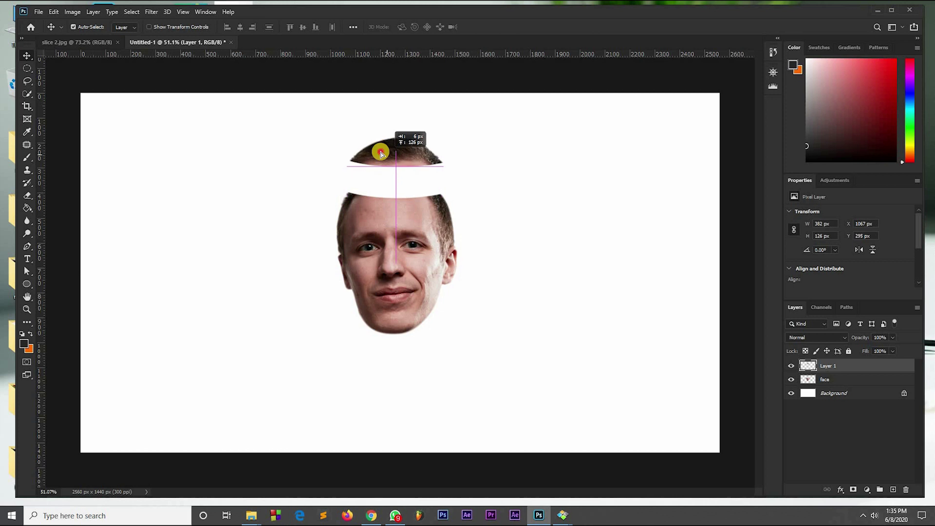
double_click(827, 366)
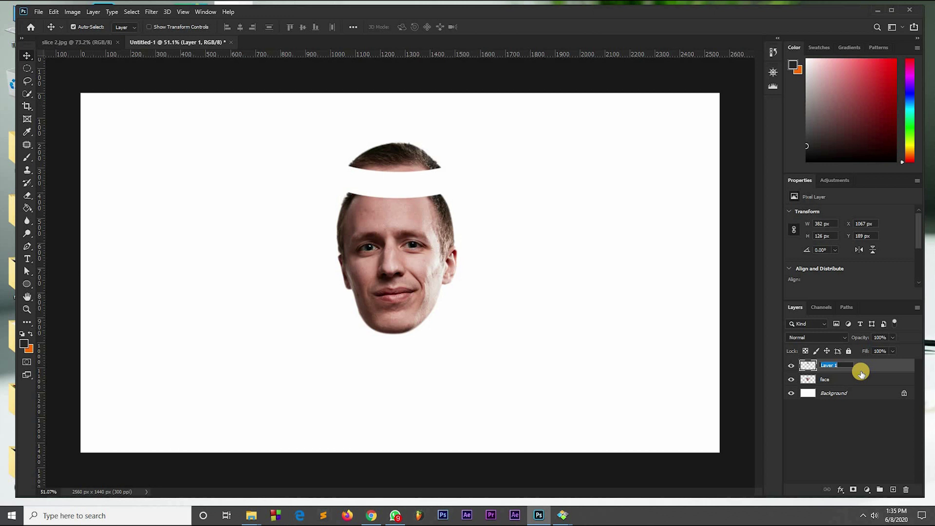
text(slice)
Step: Confirm the name slice 1 and cut an elliptical forehead band from the face layer
click(319, 198)
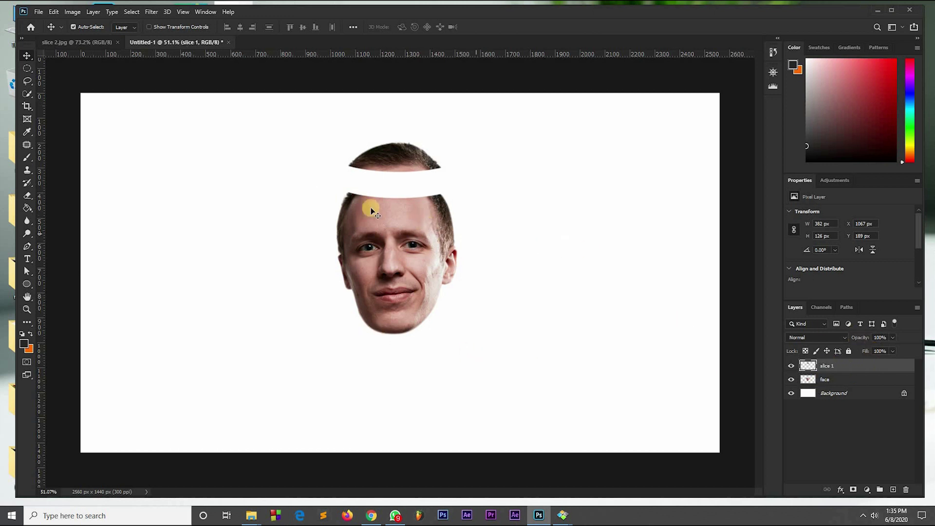
click(27, 68)
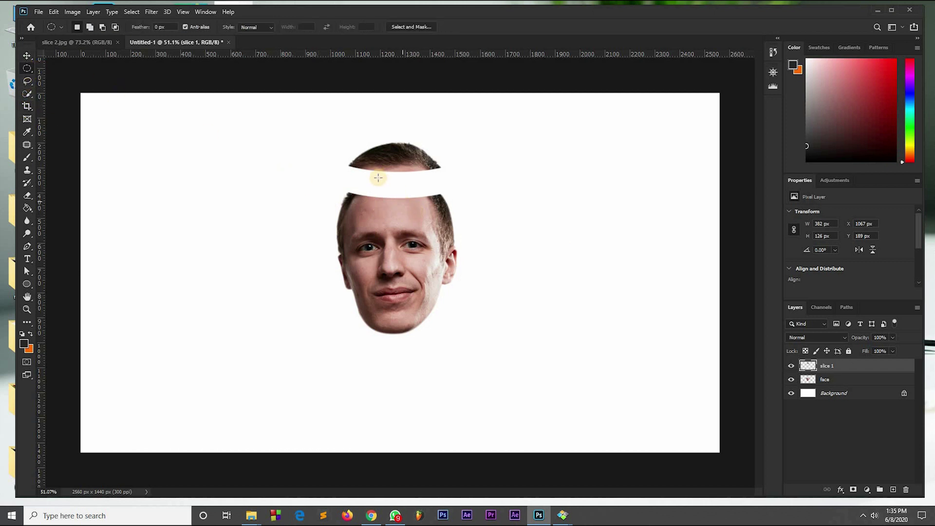
drag(322, 164, 476, 224)
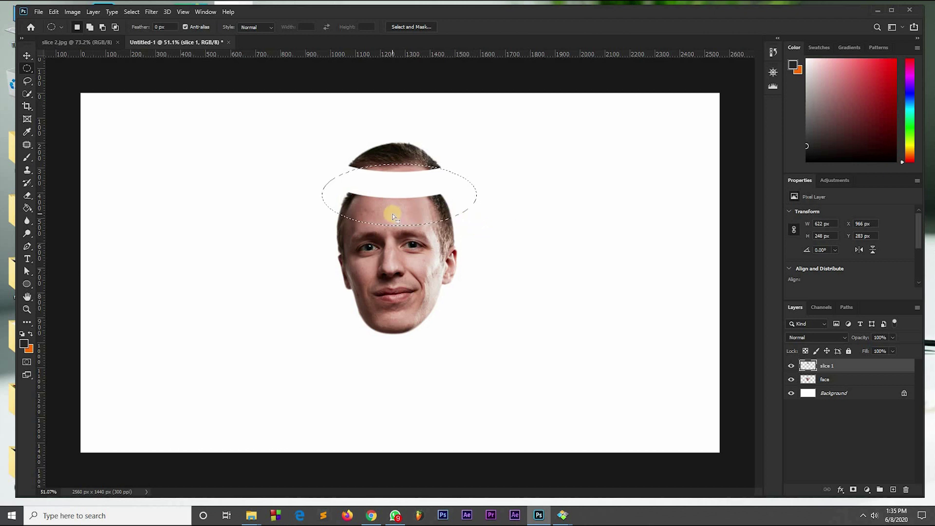
click(835, 381)
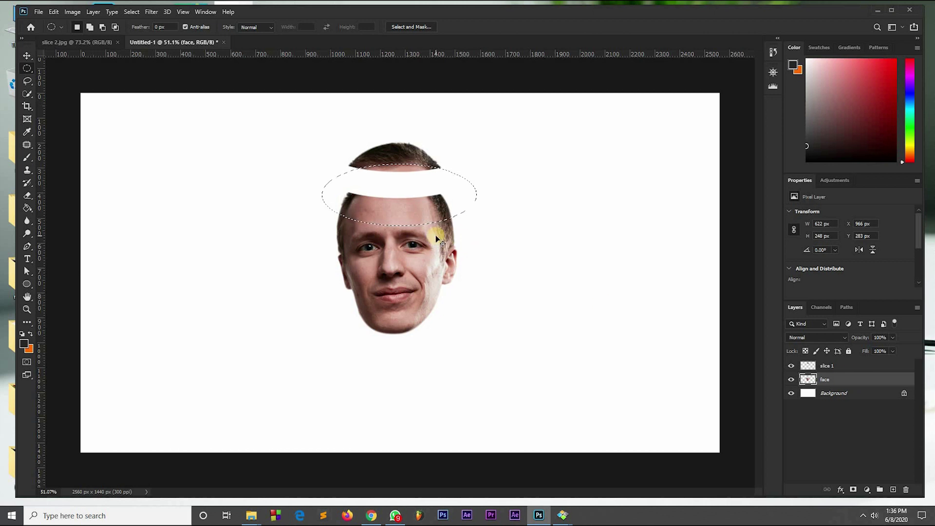
key(ctrl+j)
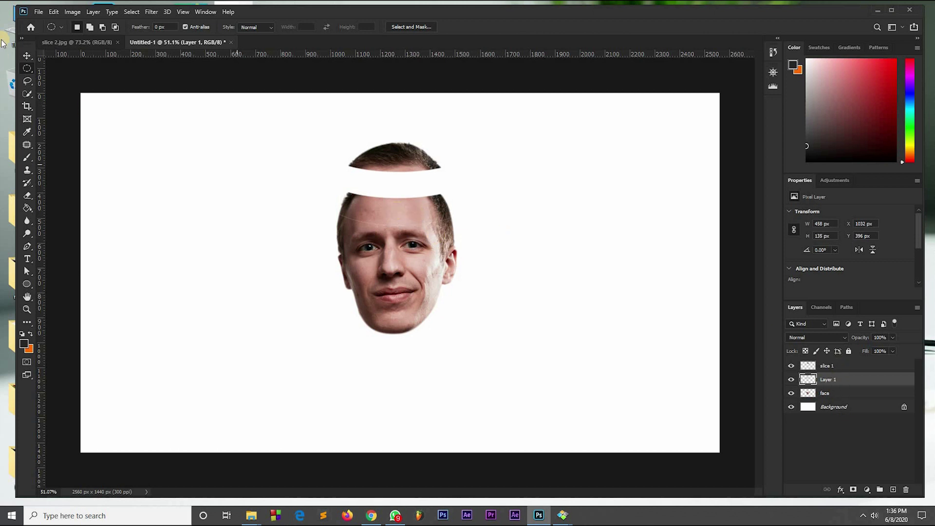
Step: Nudge the forehead band upward and name its layer 'slice 2'
click(27, 55)
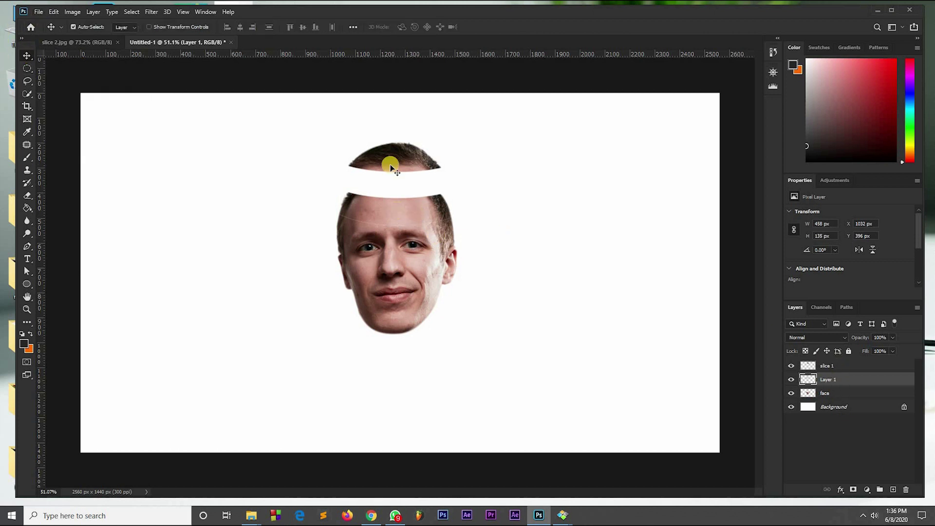
drag(403, 211, 403, 205)
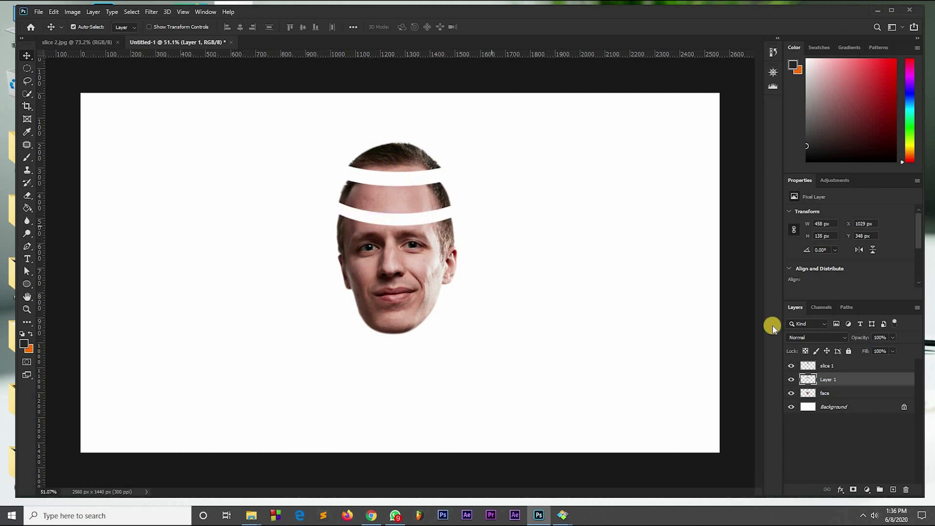
double_click(831, 379)
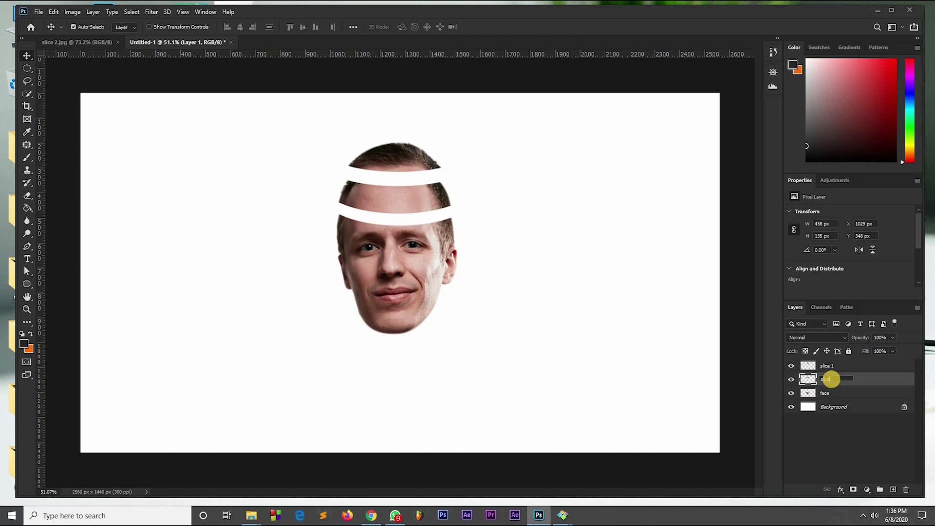
text(slice 2)
key(Return)
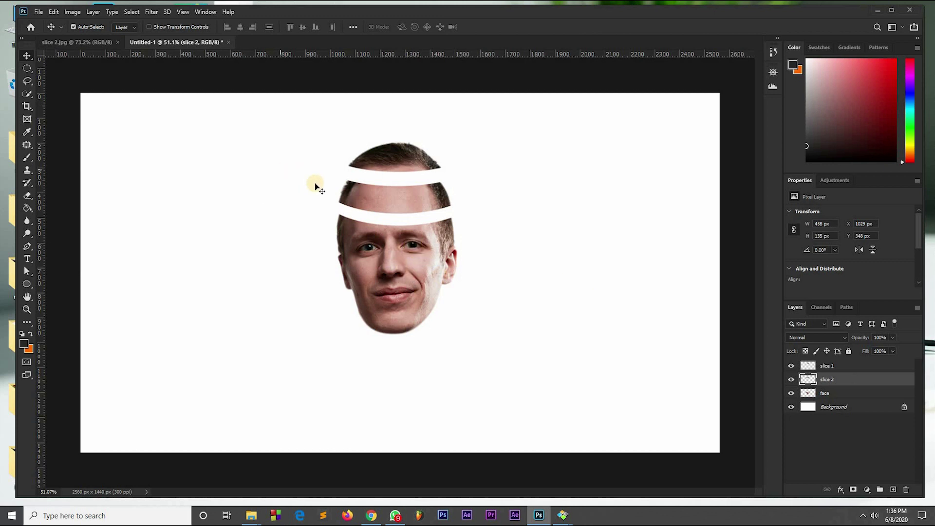
Step: Cut an elliptical band across the eyes from the face layer onto a new layer
click(27, 68)
drag(325, 194, 328, 196)
drag(432, 257, 456, 265)
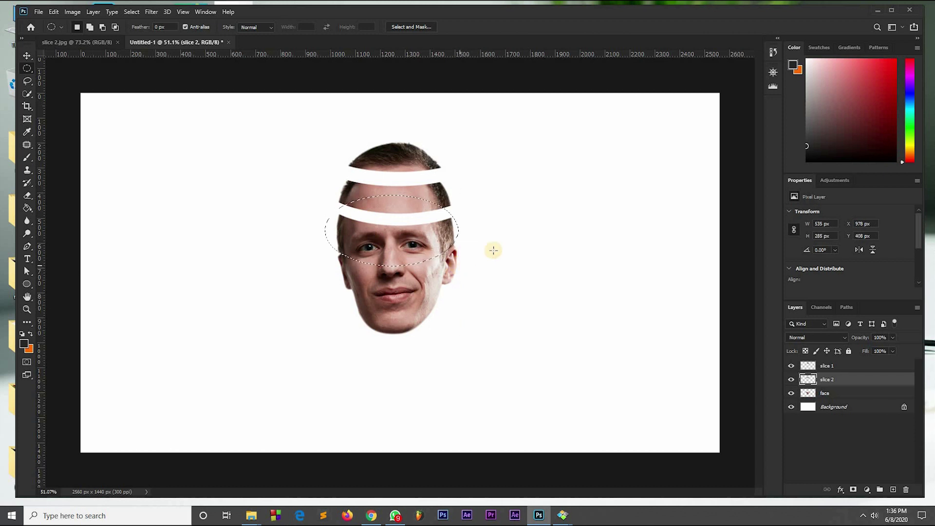
click(845, 394)
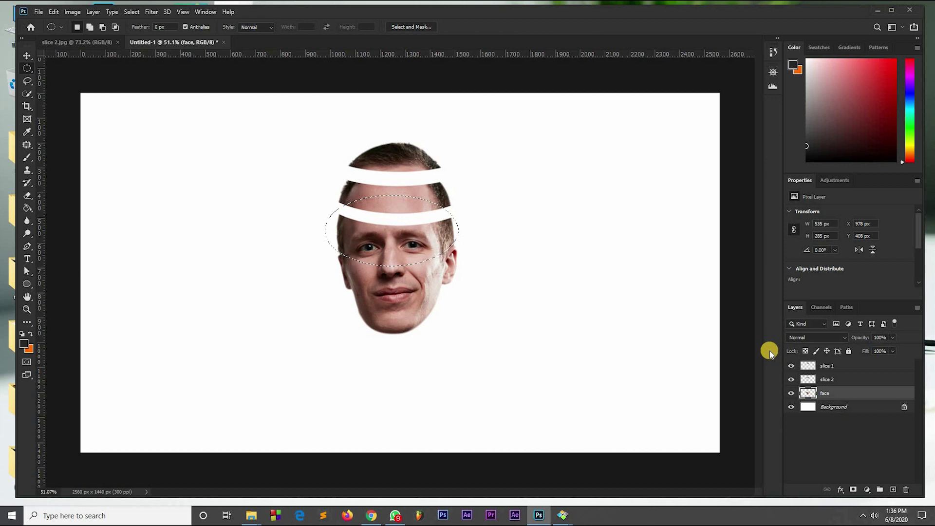
key(ctrl+j)
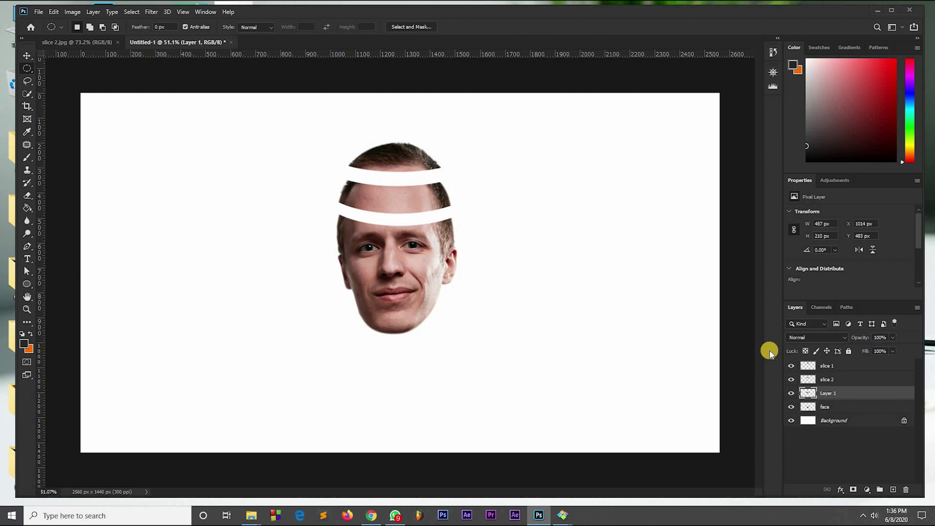
Step: Shift the eye band right and up beside the head and name it 'slice 3'
click(26, 56)
drag(382, 242, 497, 228)
click(827, 395)
double_click(827, 393)
text(slice 3)
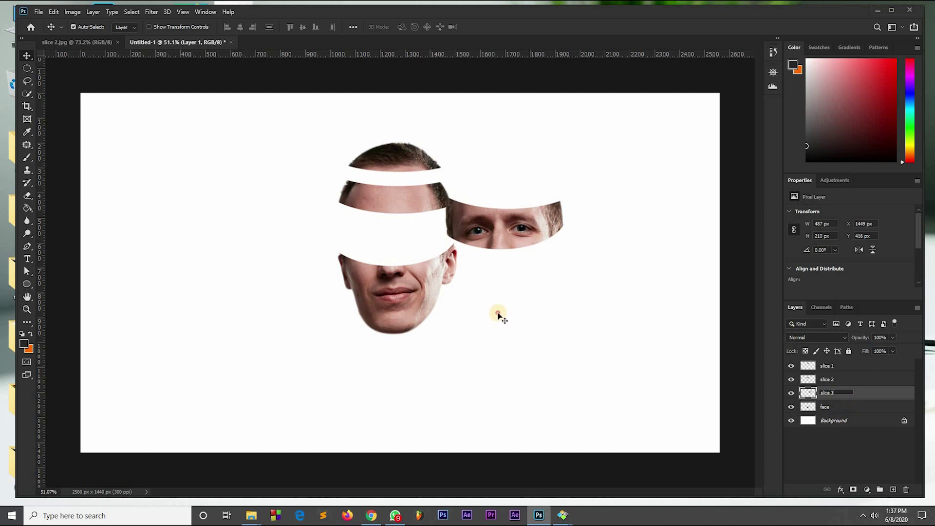
key(Return)
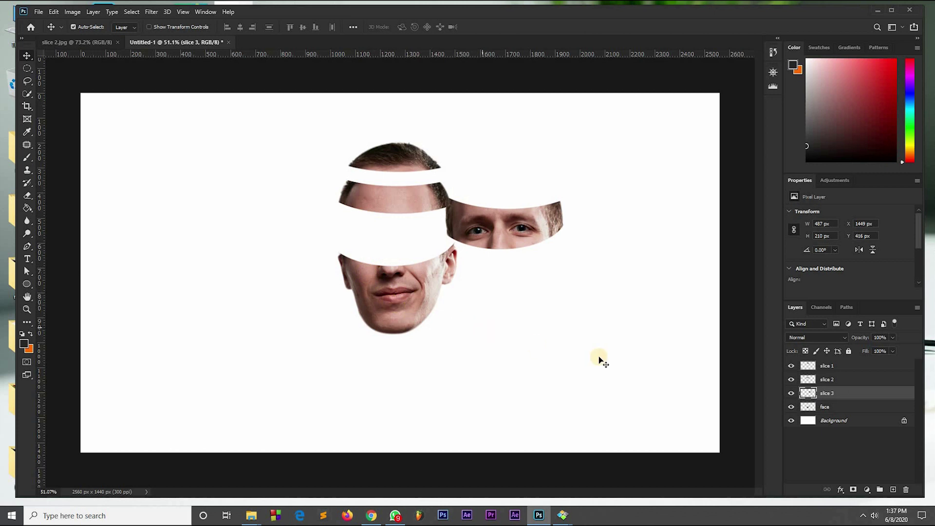
Step: Cut an oval mouth-and-nose band from the face layer and shift it up and left
click(26, 68)
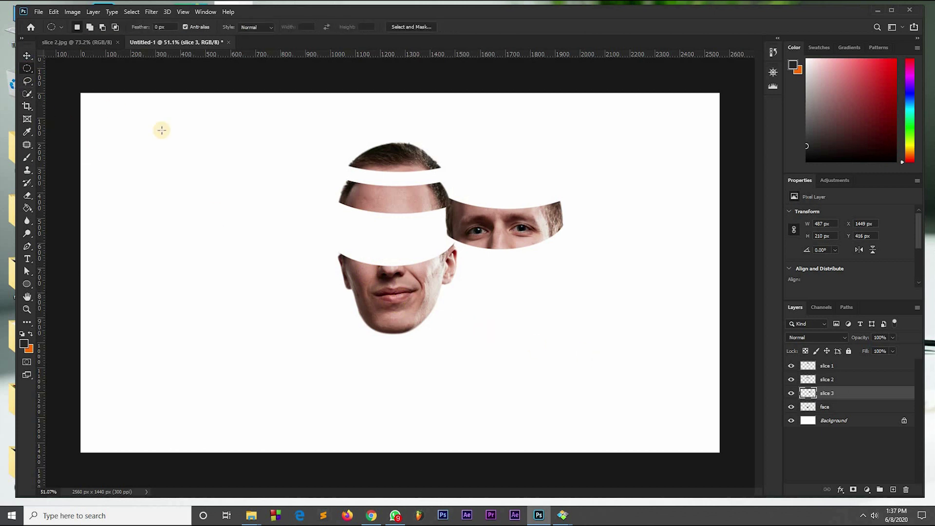
drag(313, 225, 491, 306)
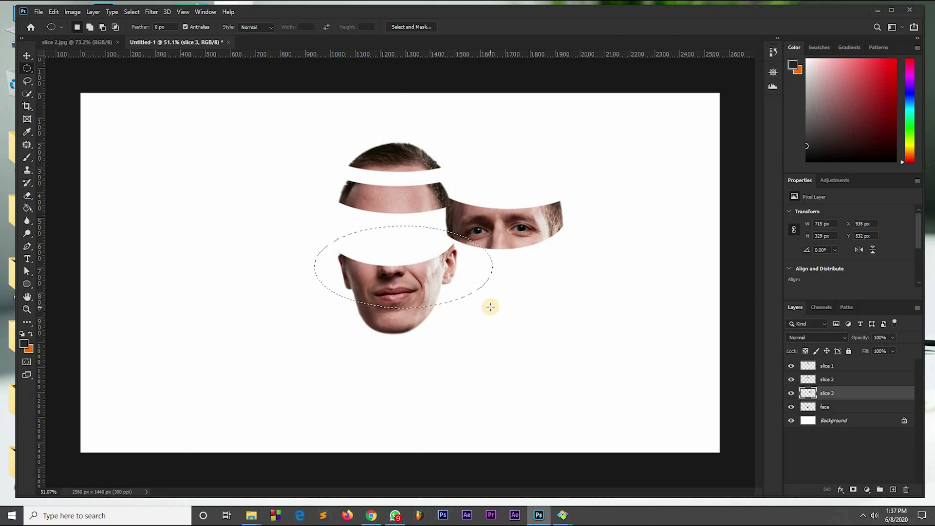
click(838, 408)
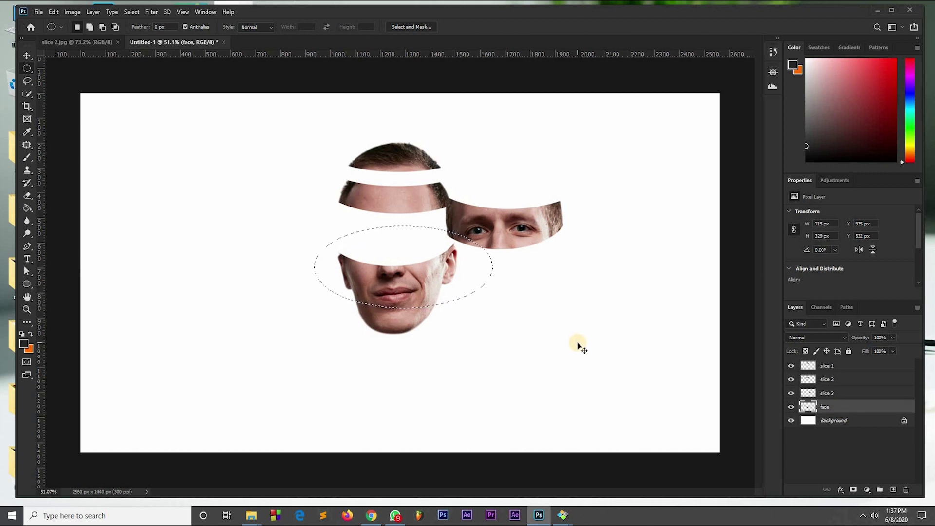
key(ctrl+shift+j)
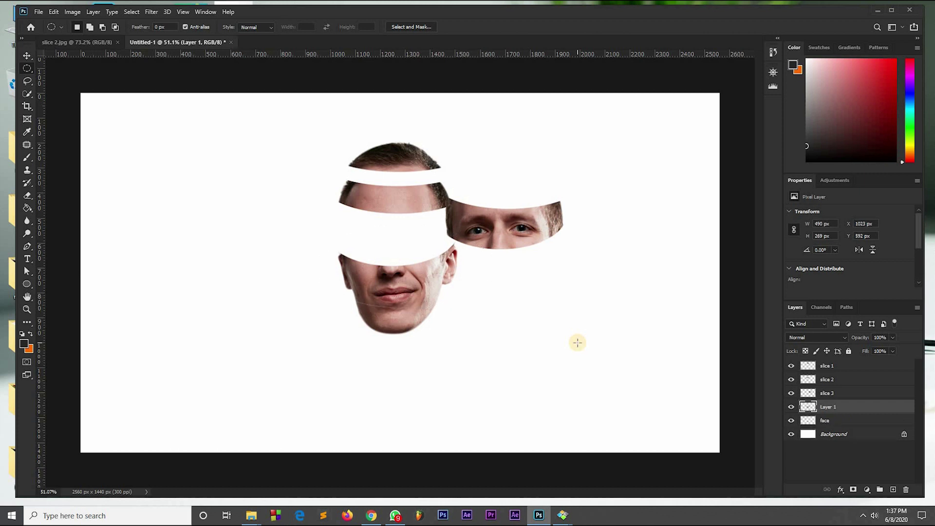
click(27, 55)
drag(403, 294, 368, 279)
Step: Rename the new band layer to 'slice 4' and deselect it
double_click(828, 406)
key(BackSpace)
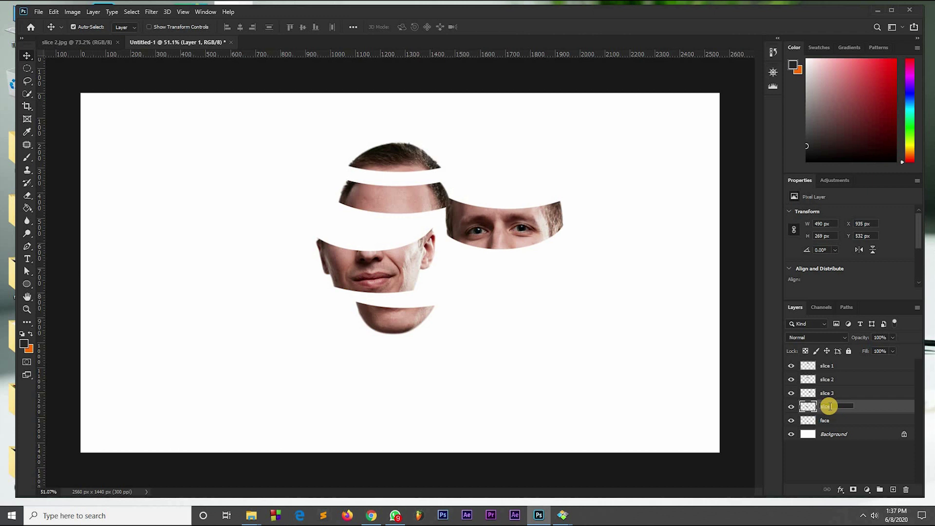
text(slice 4)
click(439, 333)
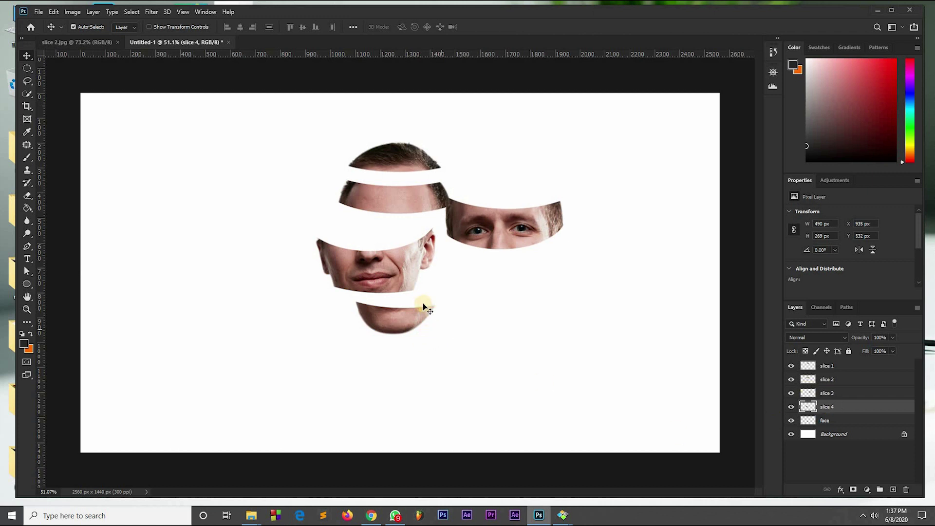
click(485, 289)
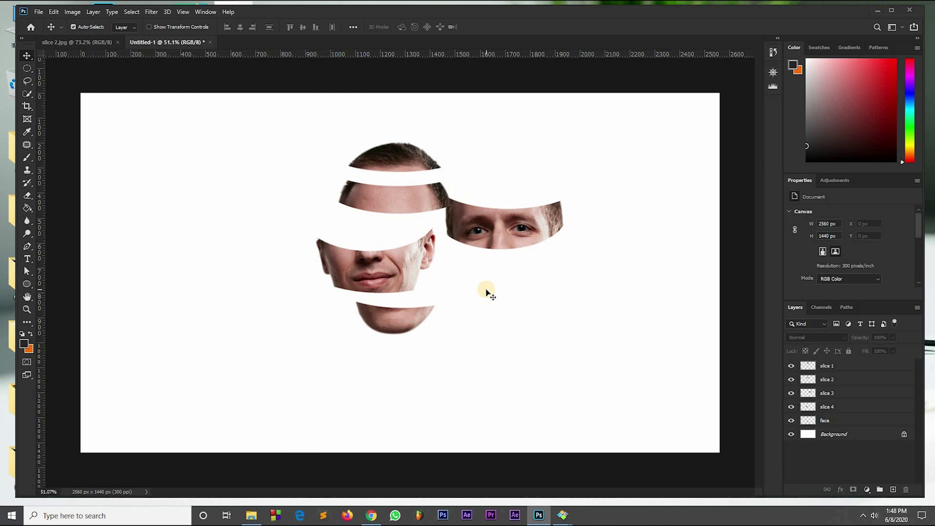
Step: Place the red texture JPG from the source folder onto the canvas and name it 'blood texture'
click(251, 514)
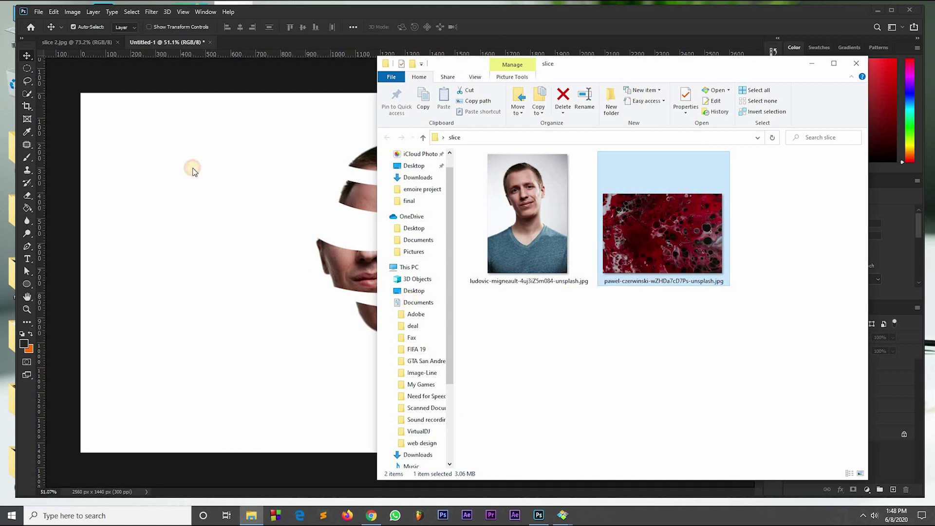
drag(193, 170, 192, 168)
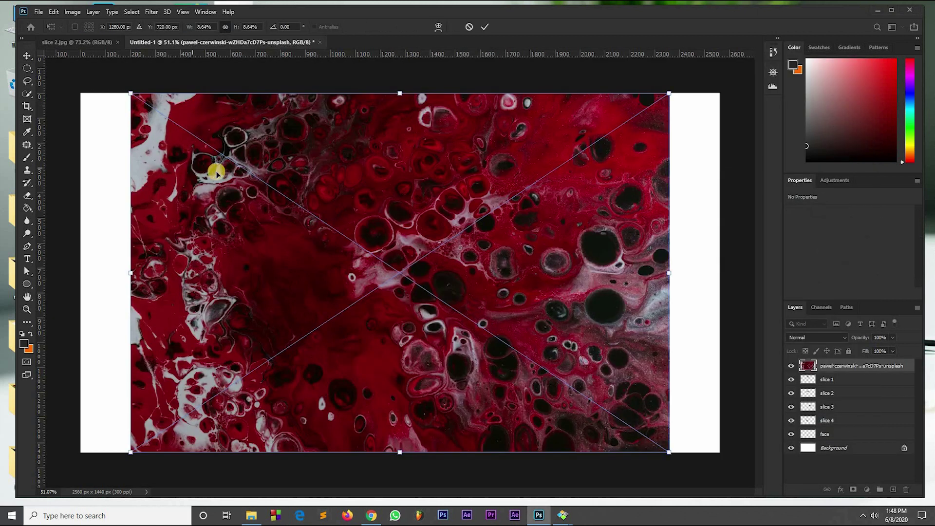
click(483, 29)
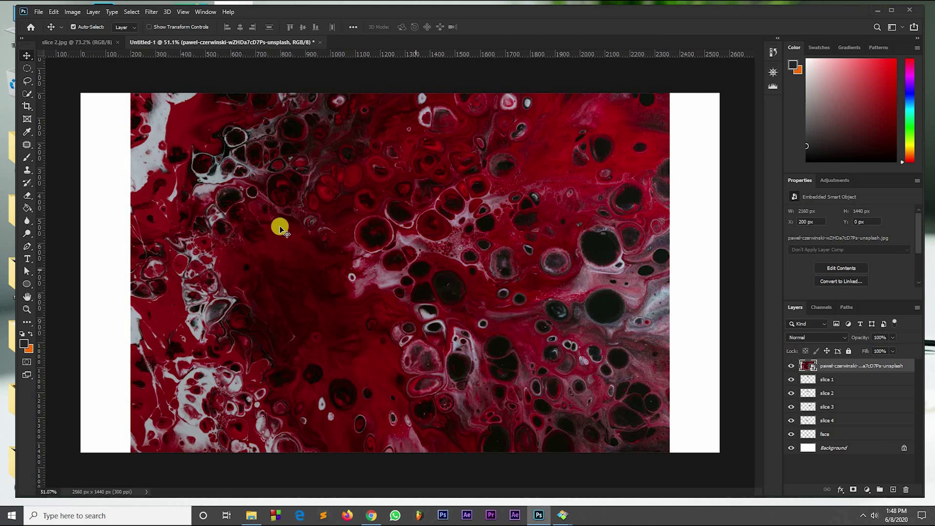
double_click(849, 365)
text(blood te)
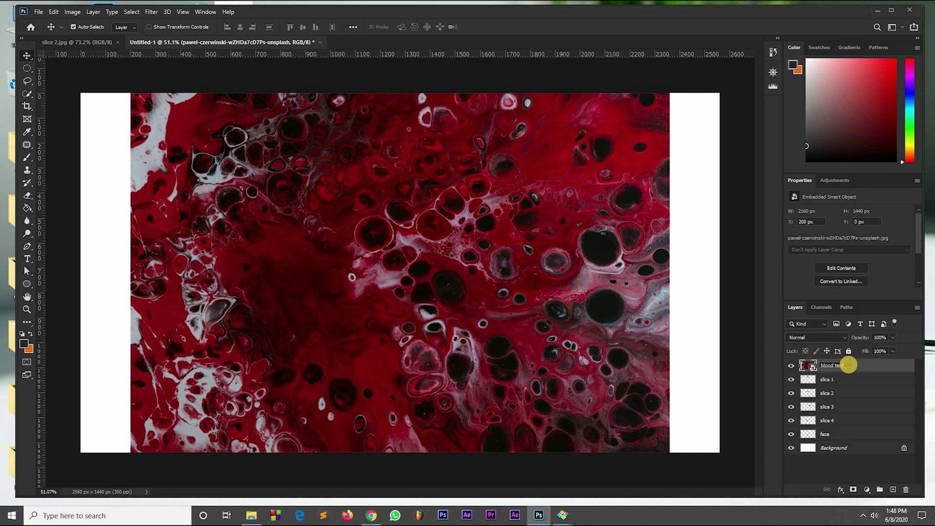
text(xture)
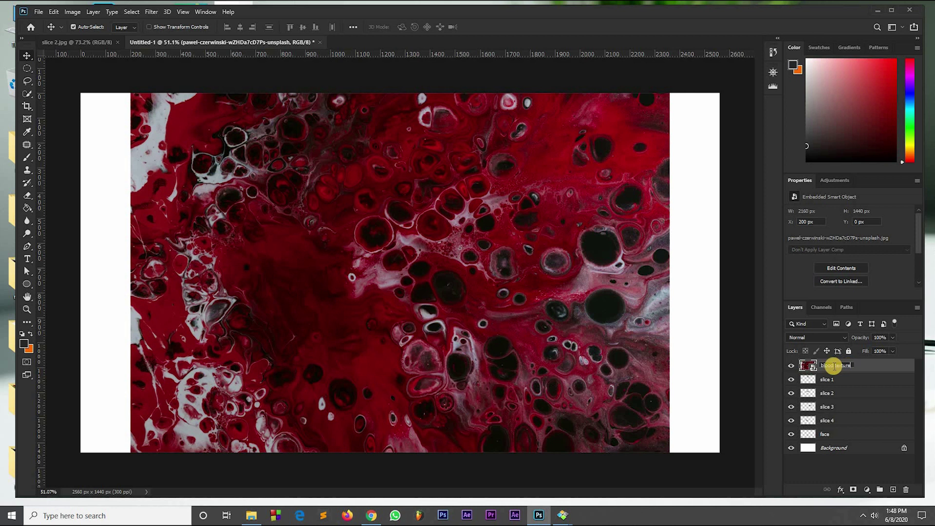
key(Return)
Step: Rasterize the blood texture, scale it down to about 39.56%, and move it top-left
right_click(866, 366)
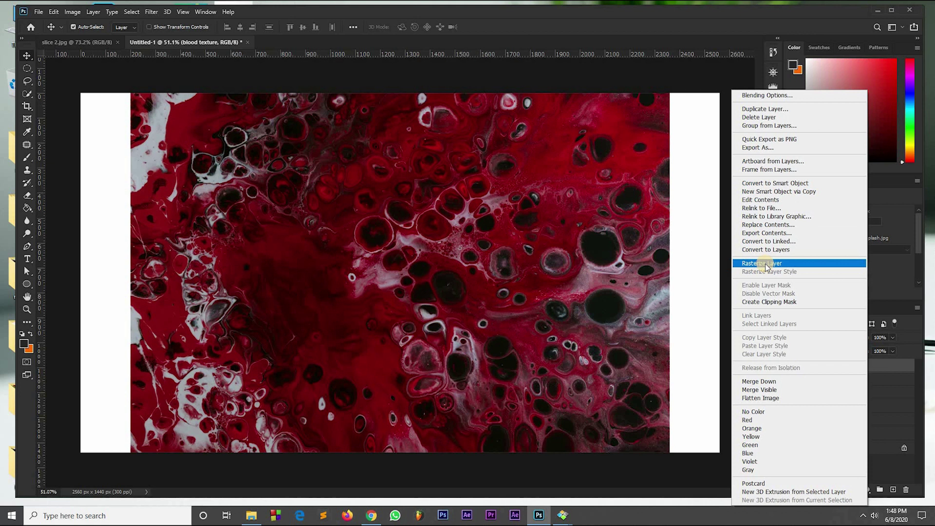
click(764, 264)
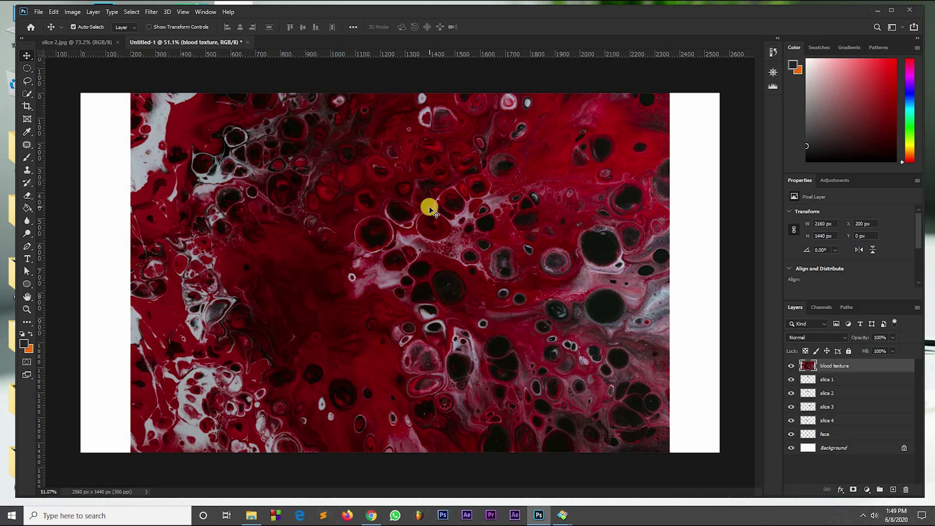
key(ctrl+t)
drag(669, 92, 359, 327)
drag(242, 365, 227, 323)
drag(214, 220, 190, 205)
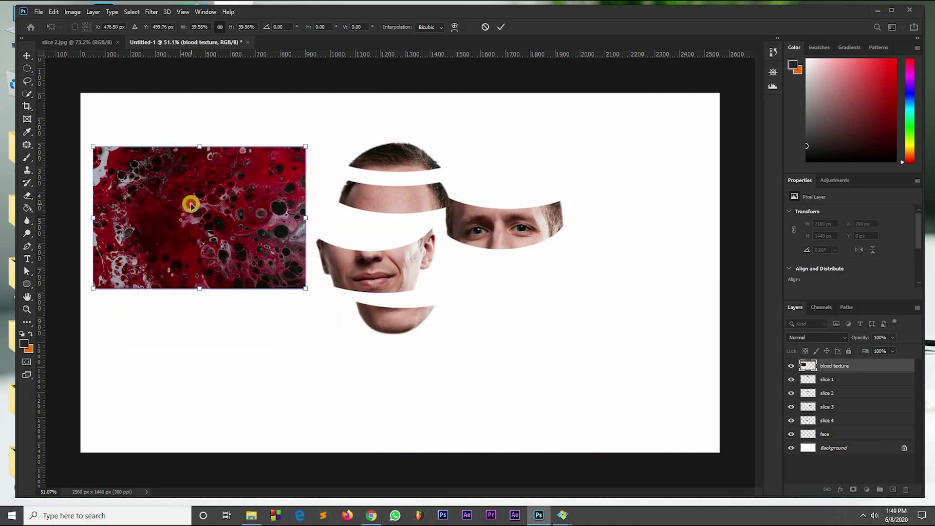
key(Return)
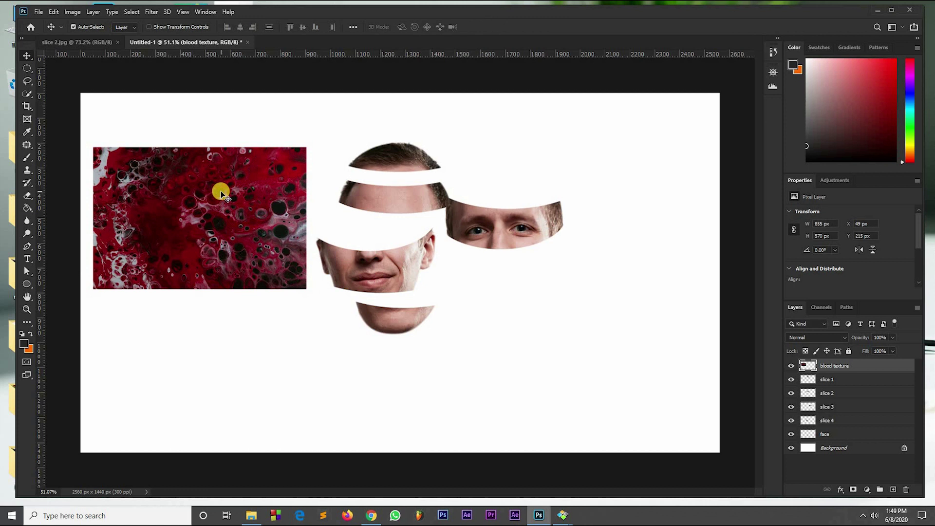
Step: Delete everything outside an oval, leaving a 293 × 200 px blood texture patch
click(27, 69)
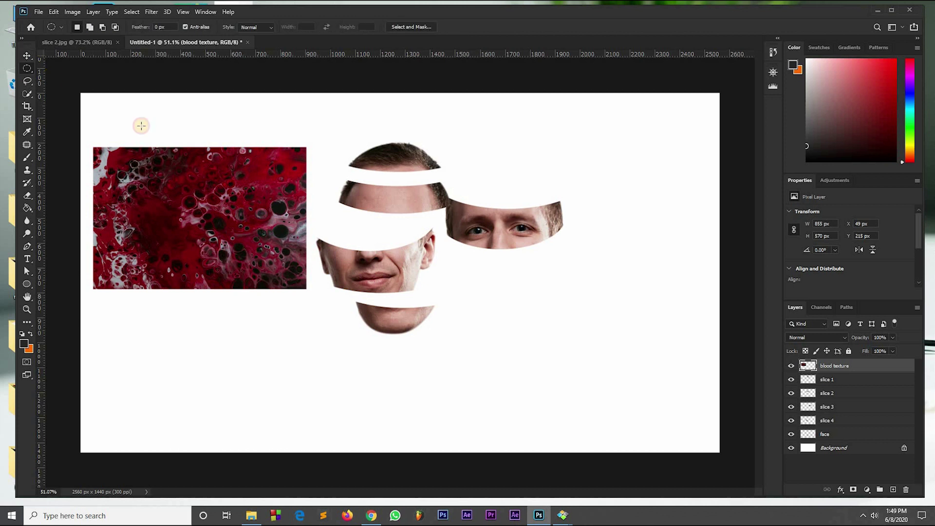
drag(183, 167, 237, 193)
key(ctrl+shift+i)
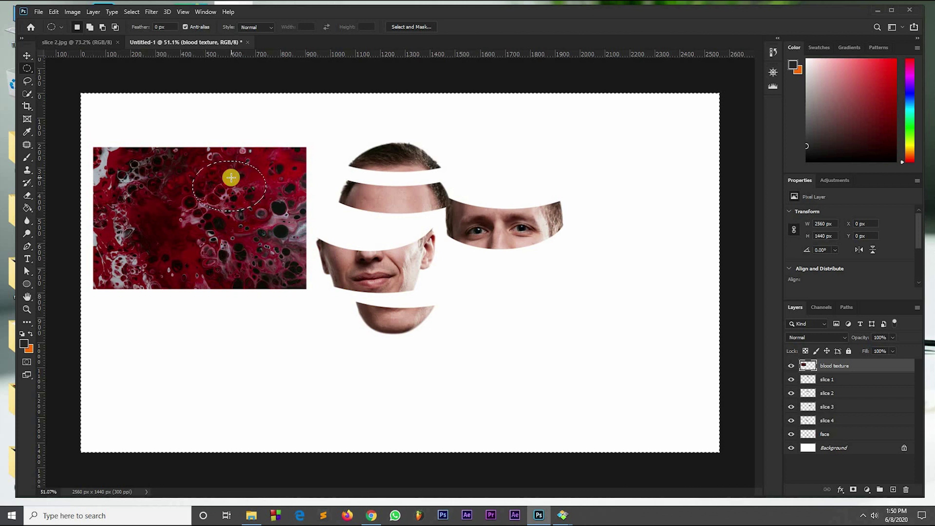
key(Delete)
key(ctrl+d)
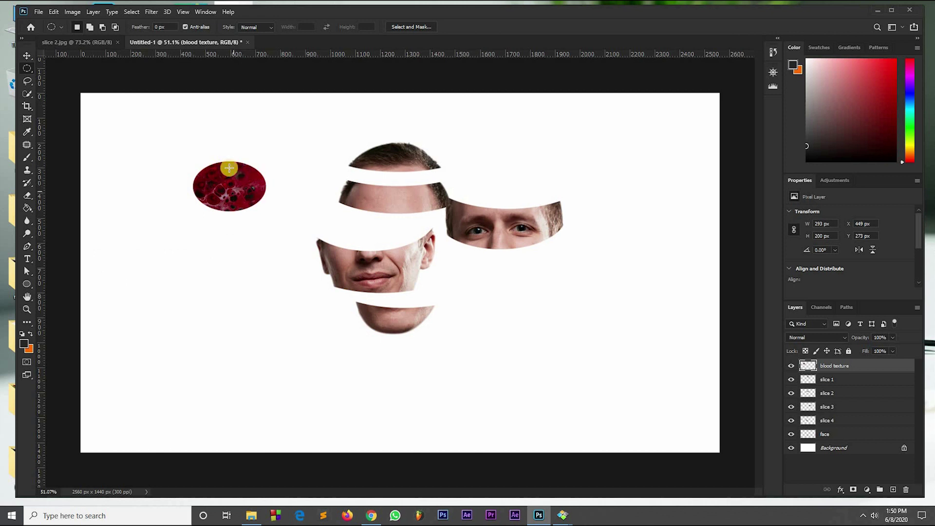
Step: Push the blood oval to the left edge and raise crown slice 1 to X 1163, Y 126 px
click(26, 57)
drag(221, 188, 223, 217)
drag(223, 217, 223, 218)
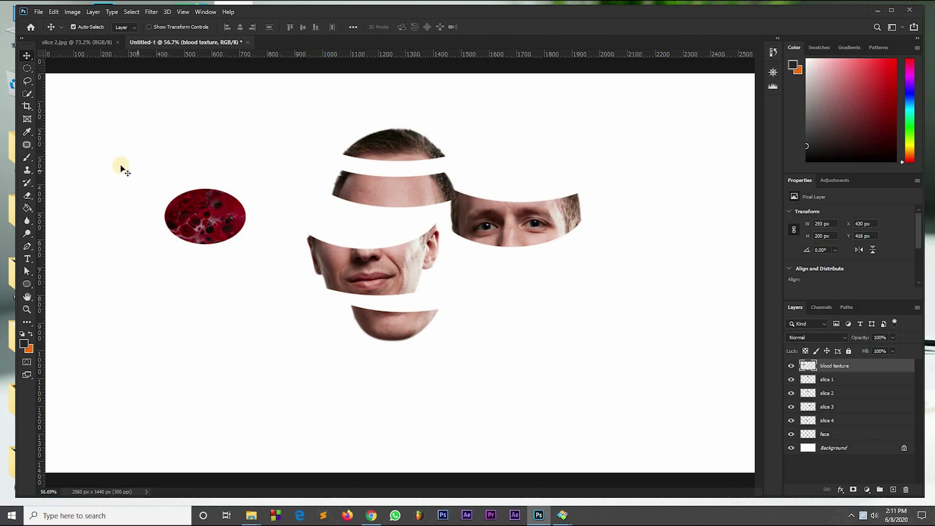
drag(186, 214, 136, 208)
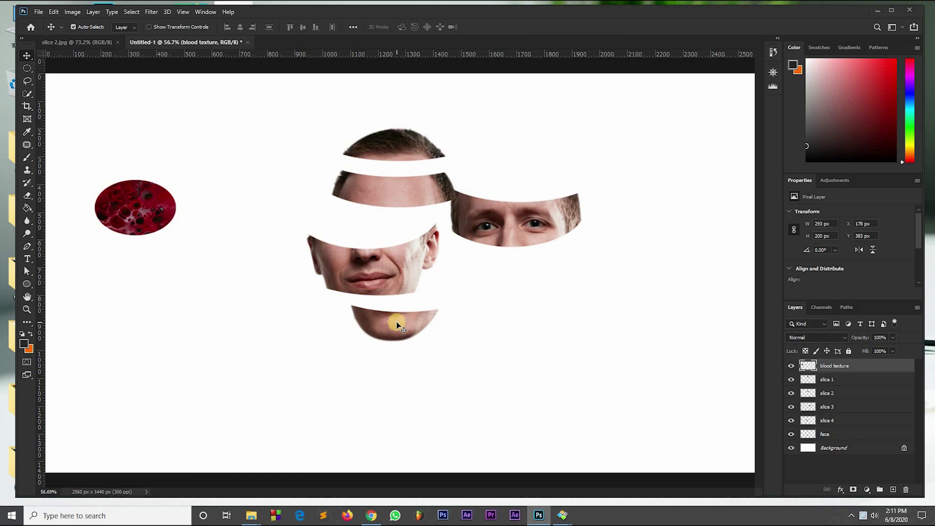
drag(407, 142, 433, 124)
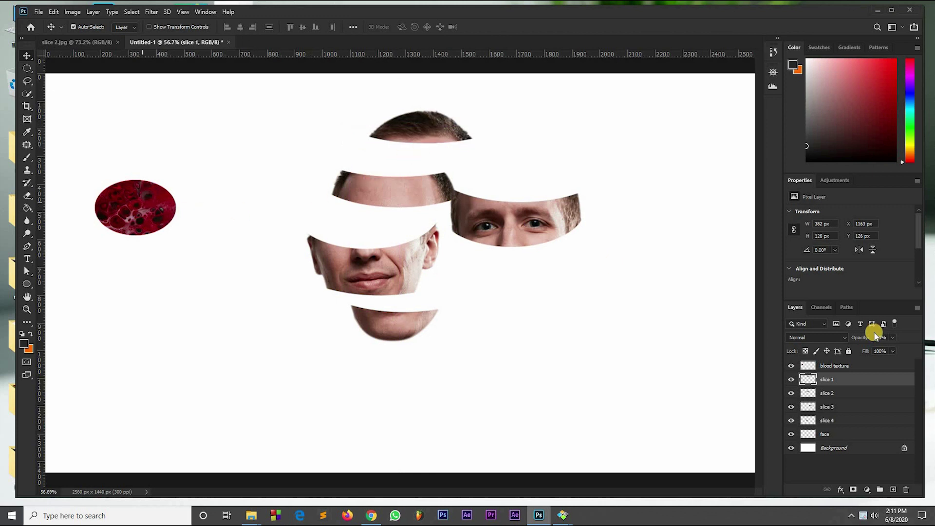
Step: Duplicate the blood oval as 'blood texture for slice 2' and drag the copy below the original
click(856, 364)
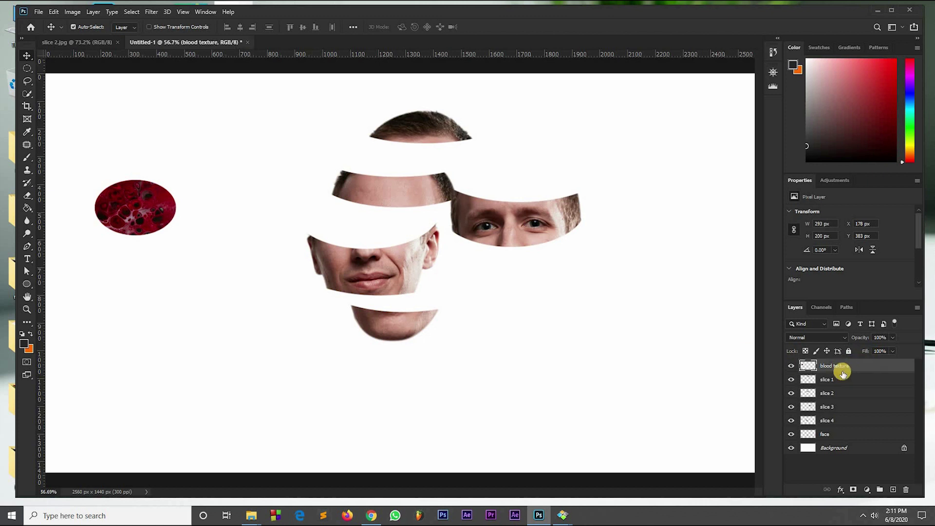
key(ctrl+j)
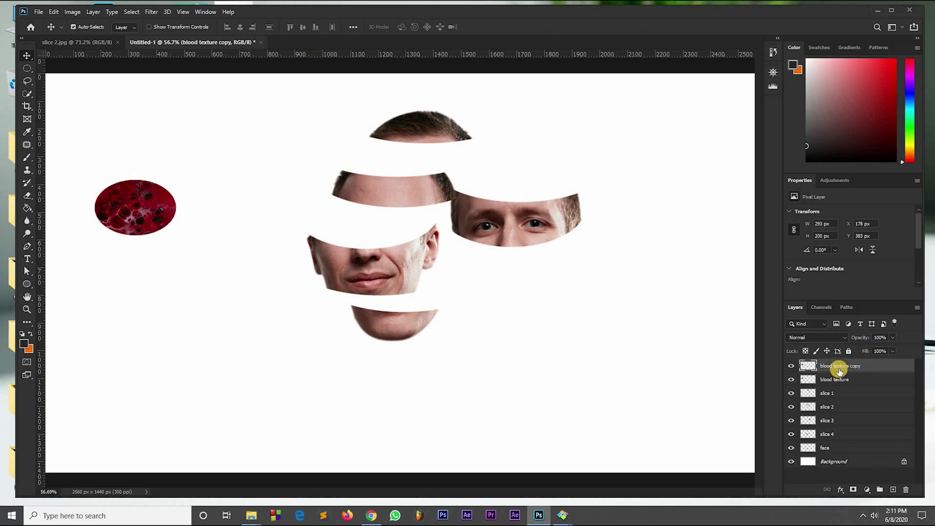
double_click(834, 366)
text(b)
click(674, 345)
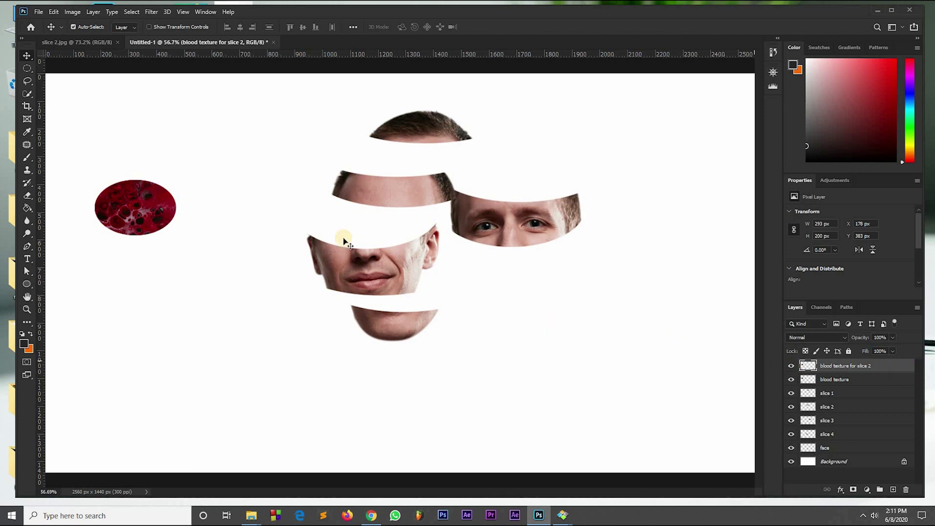
drag(122, 215, 148, 312)
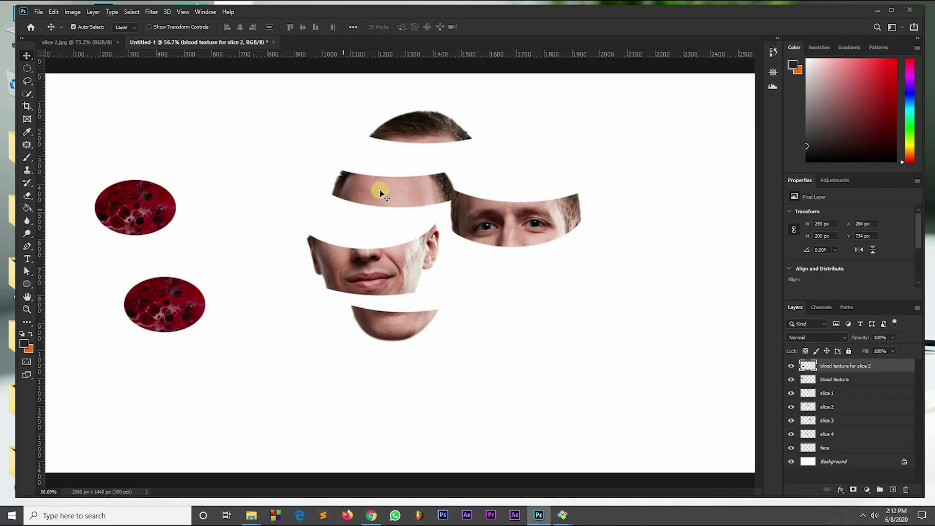
Step: Shift the forehead slice left and squash the second blood oval flat across its top
drag(398, 194, 296, 193)
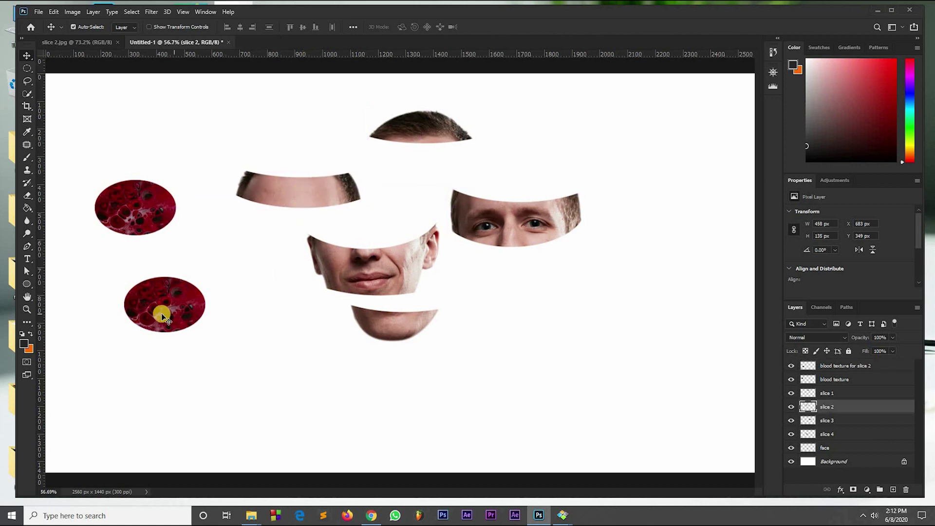
drag(163, 307, 289, 153)
key(ctrl+t)
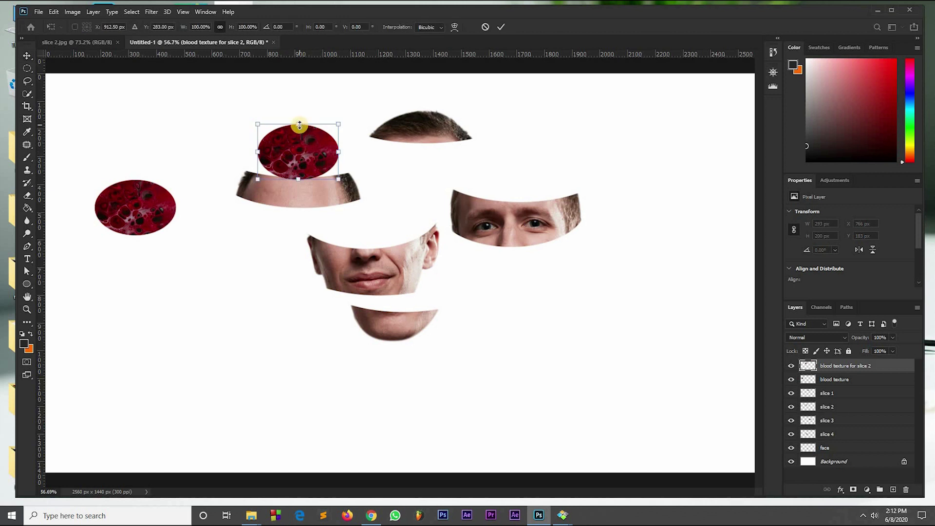
drag(299, 125, 349, 169)
drag(260, 168, 247, 170)
key(Return)
Step: Refine the blood oval's size to 373 × 86 px to fit the forehead slice top
scroll(306, 176, up, 2)
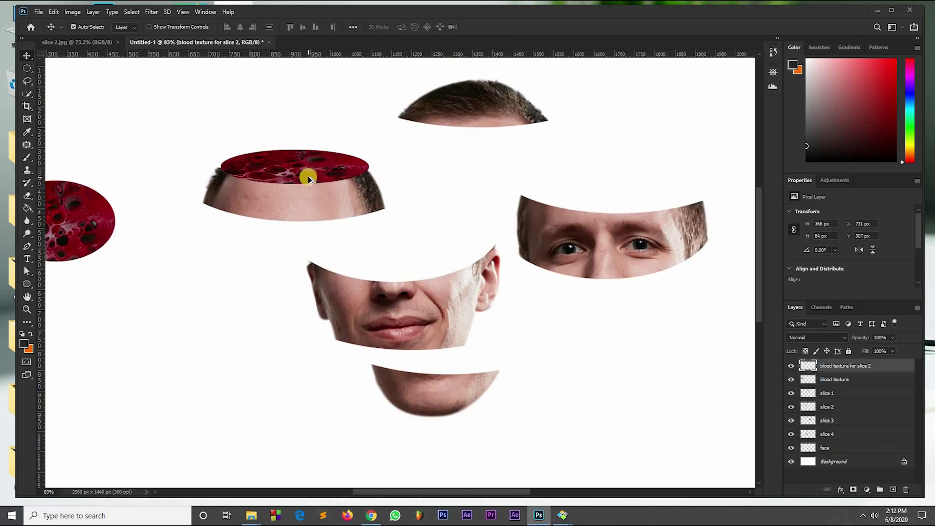
scroll(308, 178, up, 1)
key(ctrl)
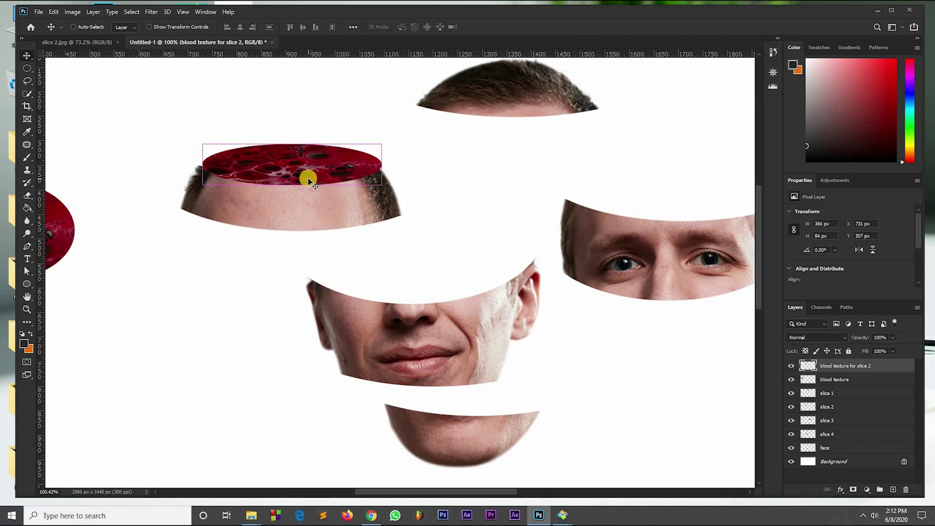
key(ctrl+t)
drag(315, 171, 313, 171)
drag(377, 164, 375, 164)
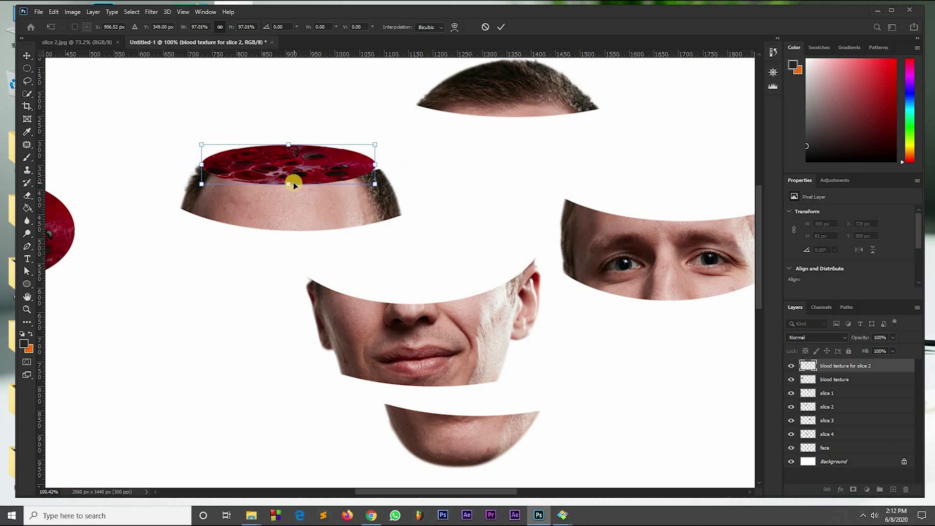
drag(291, 186, 291, 187)
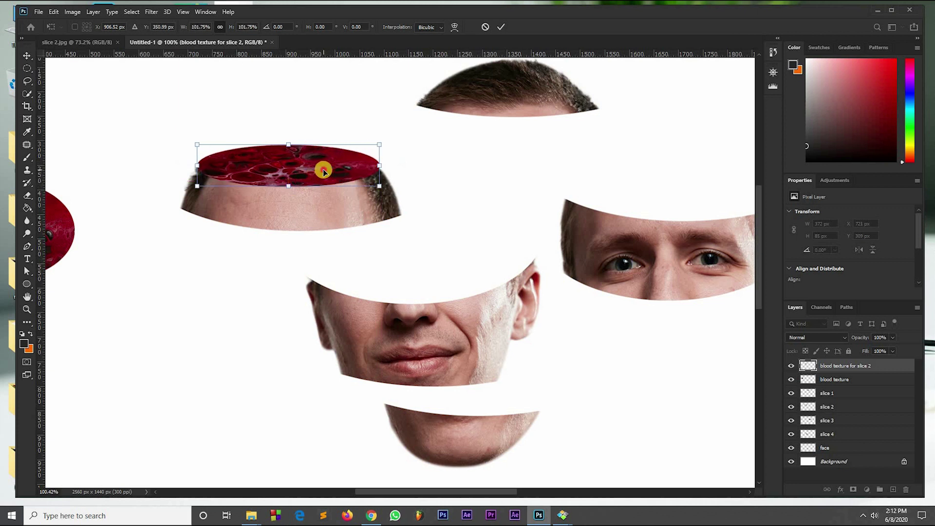
key(Return)
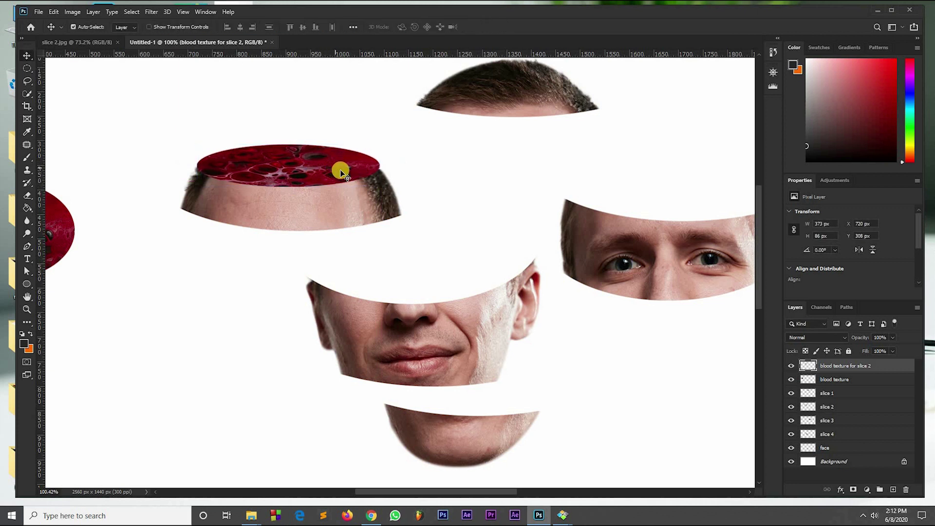
Step: Nudge the blood oval down and left into place at X 719, Y 314
key(Down)
key(Down)
key(Down)
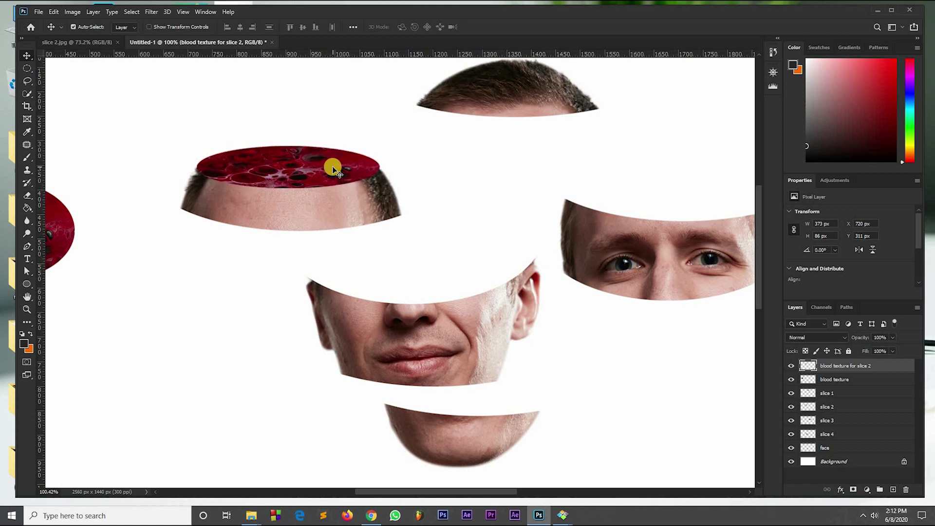
key(Down)
key(Left)
key(Down)
key(Down)
key(Left)
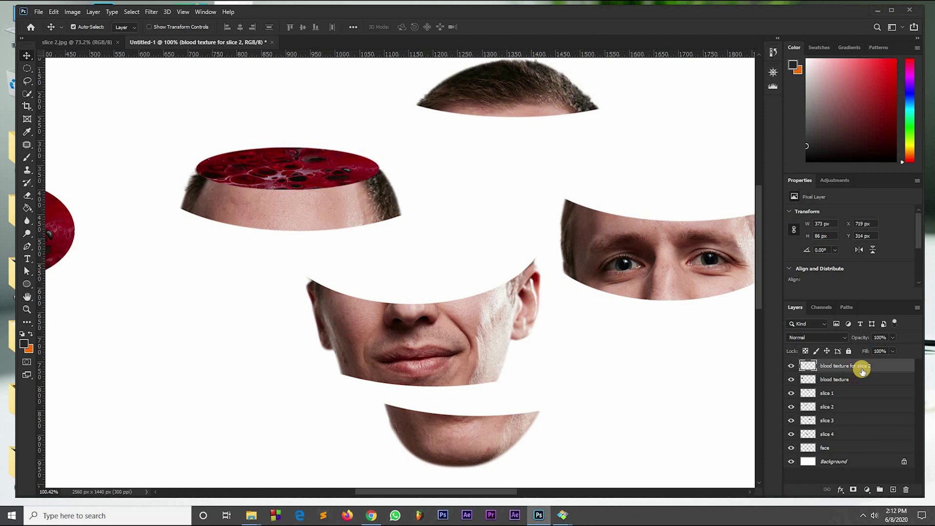
Step: Merge the slice 2 blood cap into slice 2 below slice 1 and move it to X 705, Y 285
drag(879, 371, 876, 394)
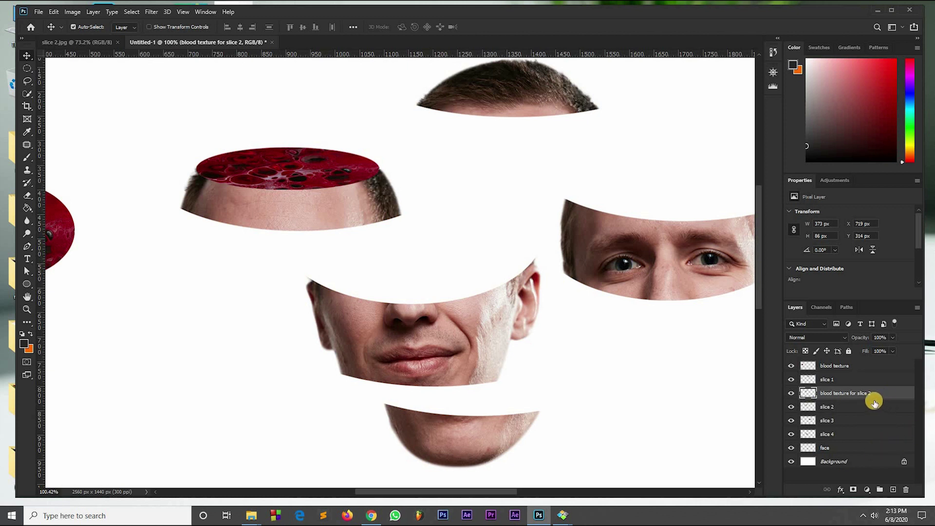
shift+click(851, 406)
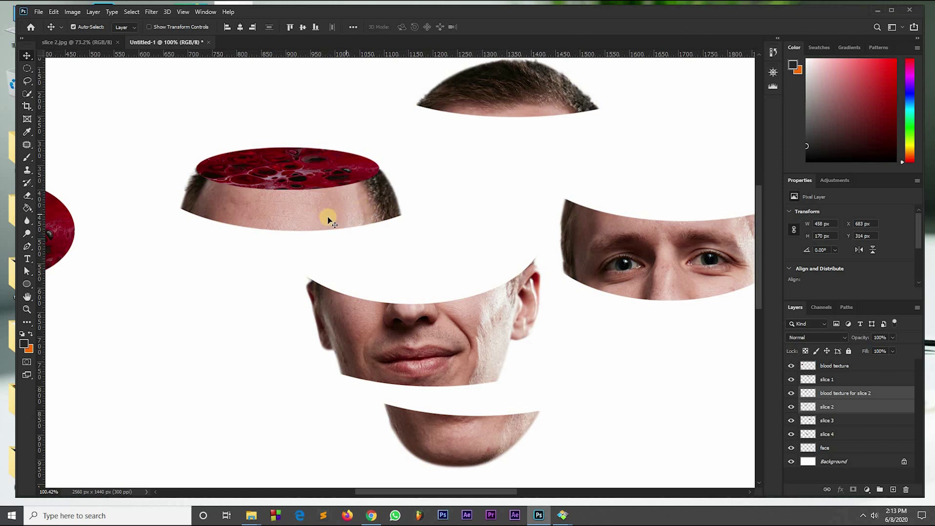
right_click(858, 408)
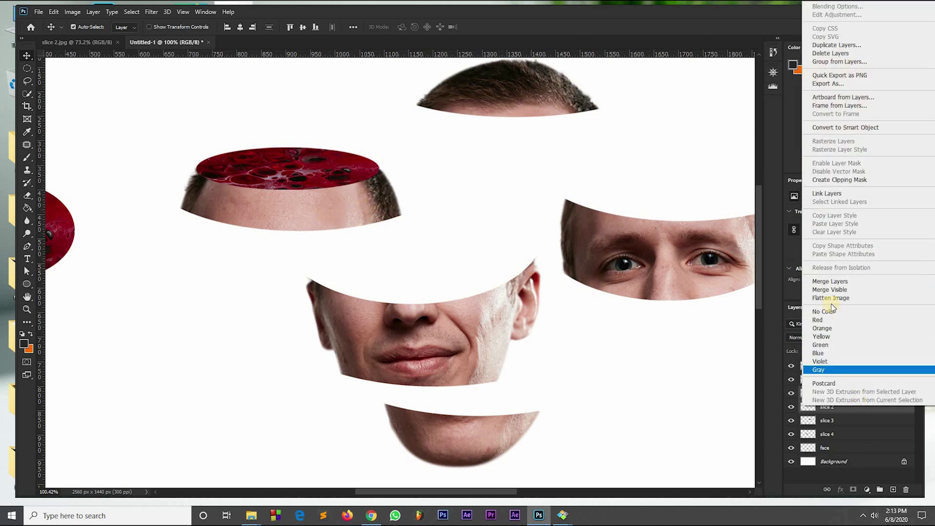
click(831, 283)
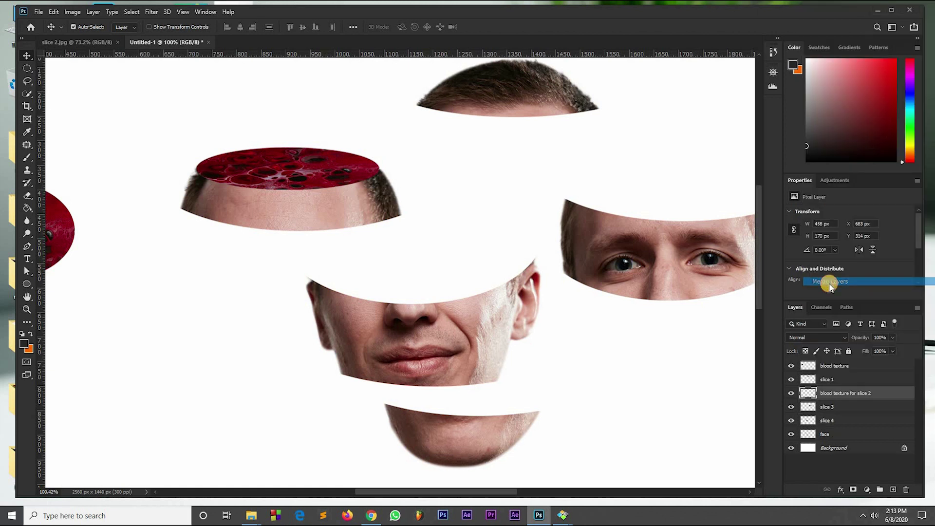
mouse_move(305, 212)
mouse_down()
mouse_move(320, 221)
mouse_move(309, 208)
mouse_move(296, 215)
mouse_move(304, 194)
mouse_up()
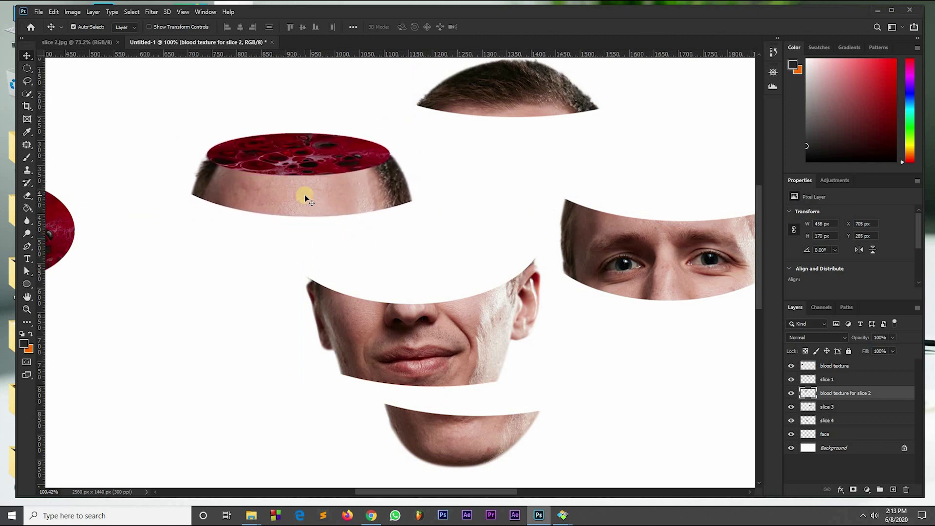
alt+scroll(305, 194, down, 6)
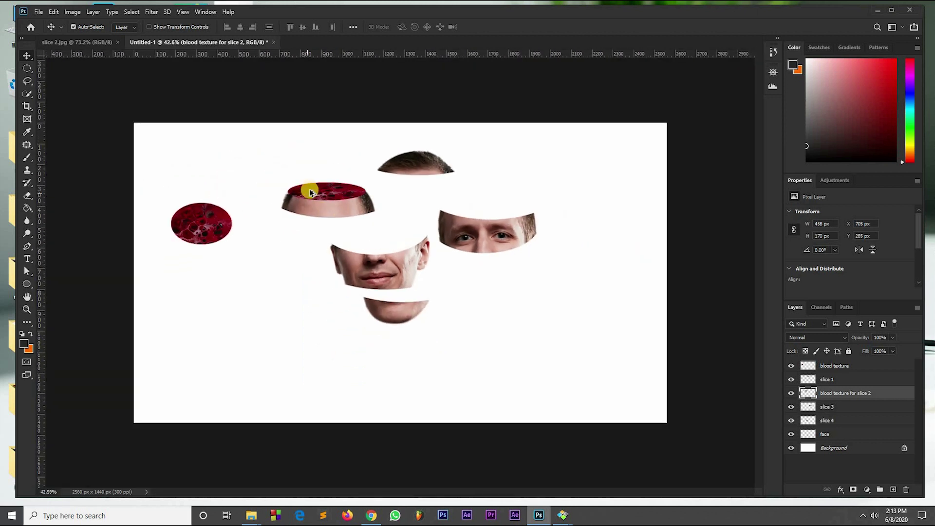
alt+scroll(309, 190, up, 1)
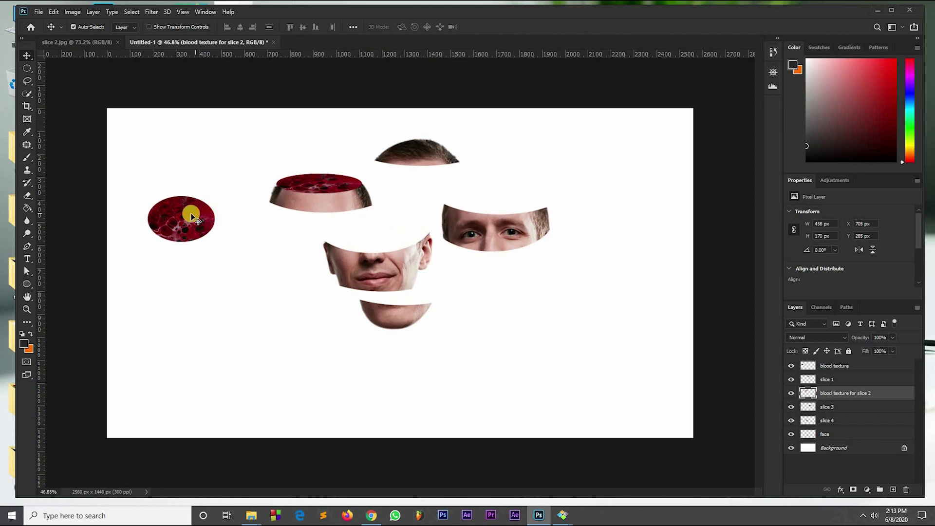
Step: Duplicate the blood oval as 'blood texture for slice 3' and move the copy below the original
click(840, 366)
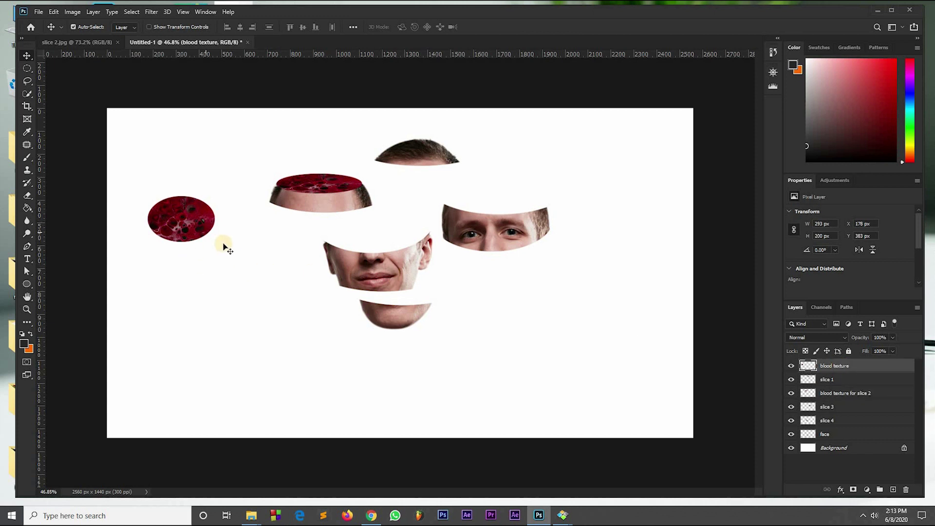
ctrl+alt+click(139, 240)
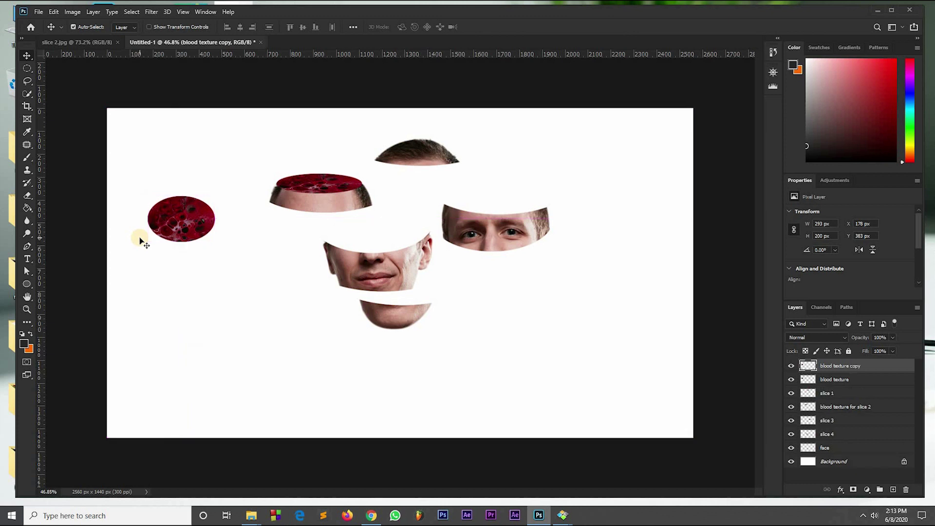
double_click(826, 365)
key(Right)
key(Return)
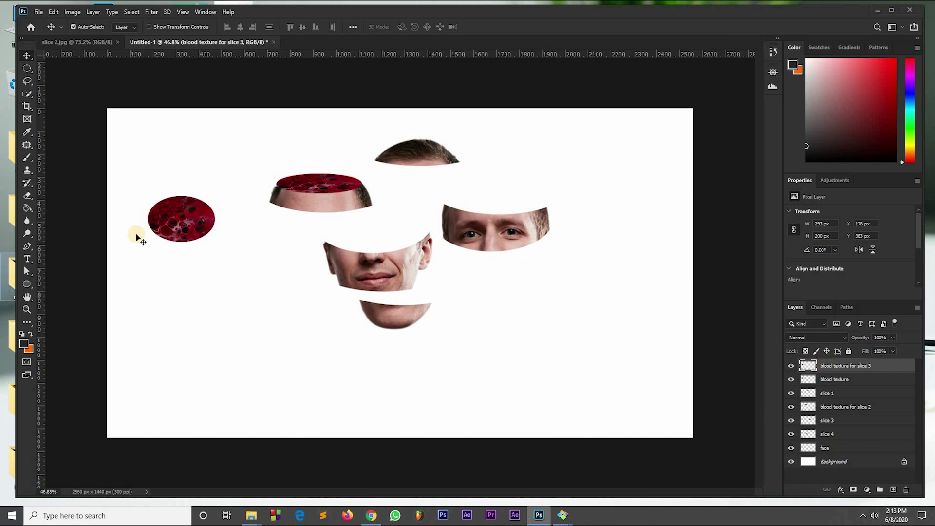
drag(205, 224, 215, 310)
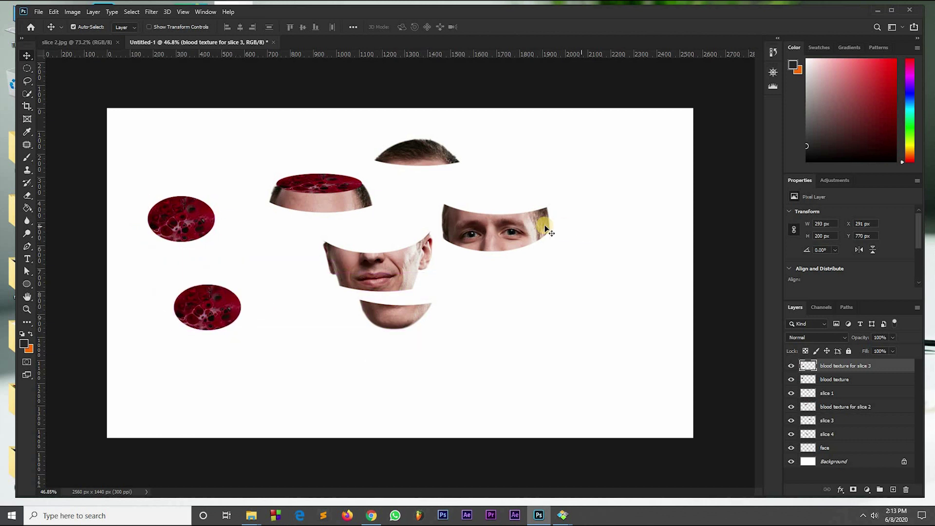
Step: Shift the eye slice slightly right and move the new blood oval onto its top for resizing
drag(514, 226, 542, 227)
click(200, 307)
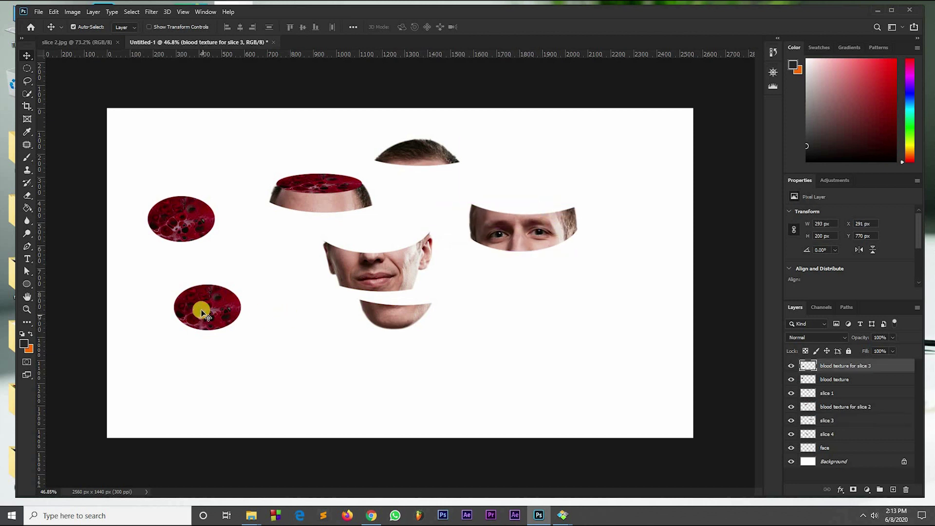
drag(202, 311, 573, 194)
key(ctrl+t)
Step: Widen and slightly enlarge the blood oval across the top of the eye slice
mouse_move(488, 204)
mouse_down()
mouse_move(472, 201)
mouse_move(507, 209)
mouse_move(500, 202)
mouse_up()
key(Return)
scroll(539, 207, up, 2)
scroll(551, 210, up, 1)
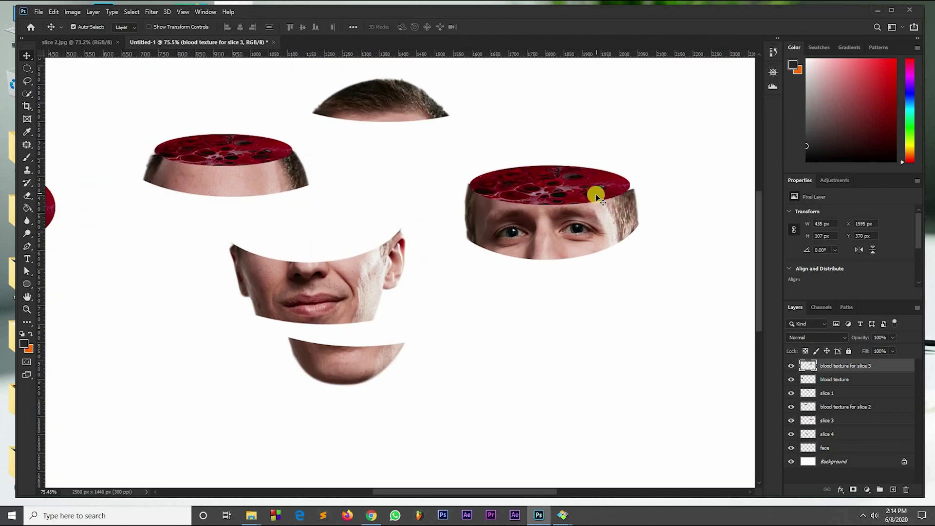
key(ctrl+t)
drag(643, 185, 635, 185)
double_click(595, 188)
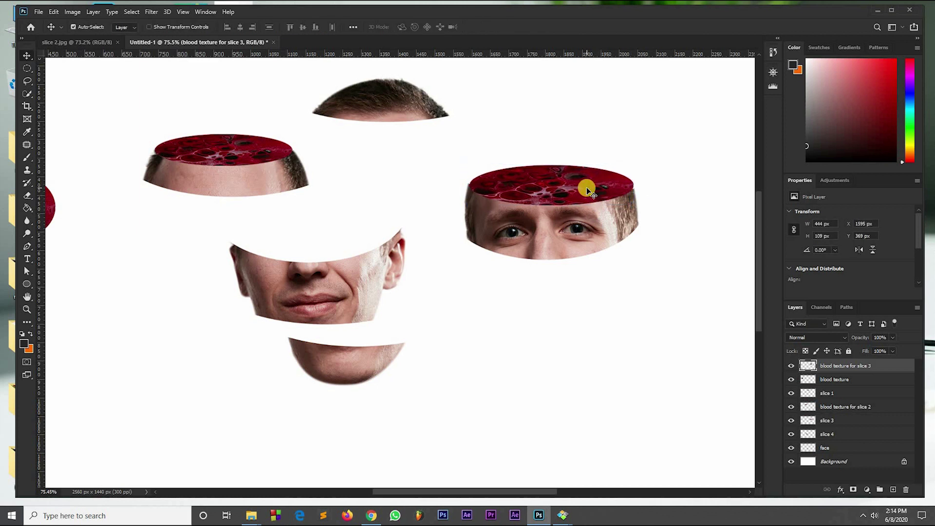
Step: Nudge the blood oval a few pixels into alignment with the eye slice
key(Down)
key(Down)
key(Left)
key(Left)
key(Down)
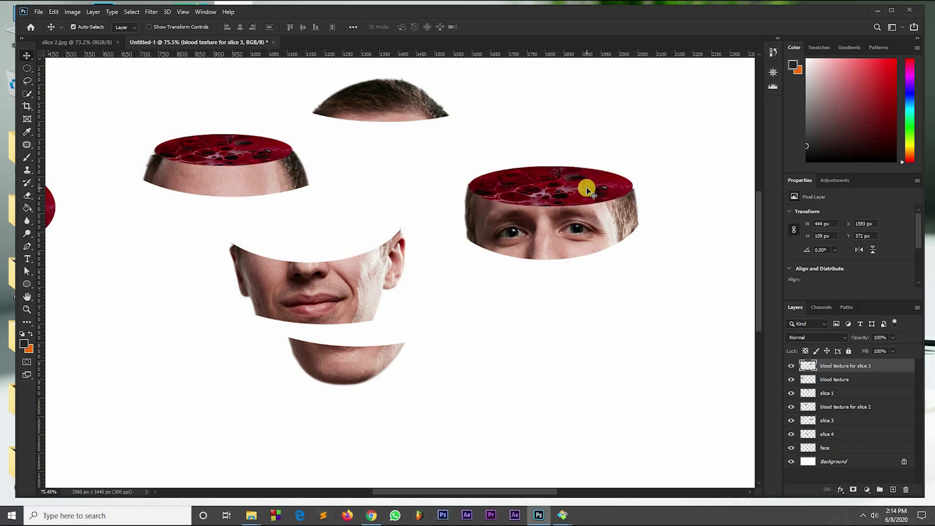
key(Right)
key(Right)
key(Left)
key(Left)
Step: Widen the oval to 447 × 108 px and restack its layer directly above slice 3
key(ctrl+t)
drag(633, 187, 580, 206)
key(Return)
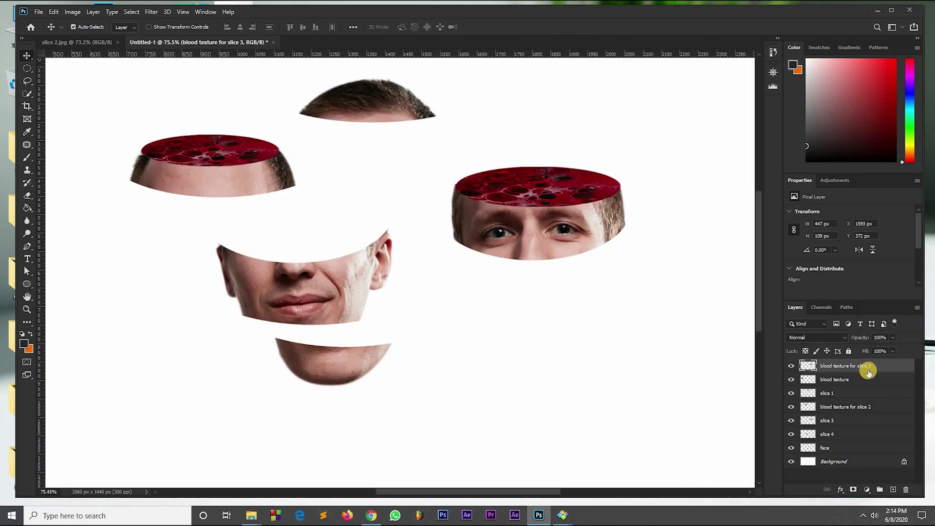
drag(881, 368, 870, 409)
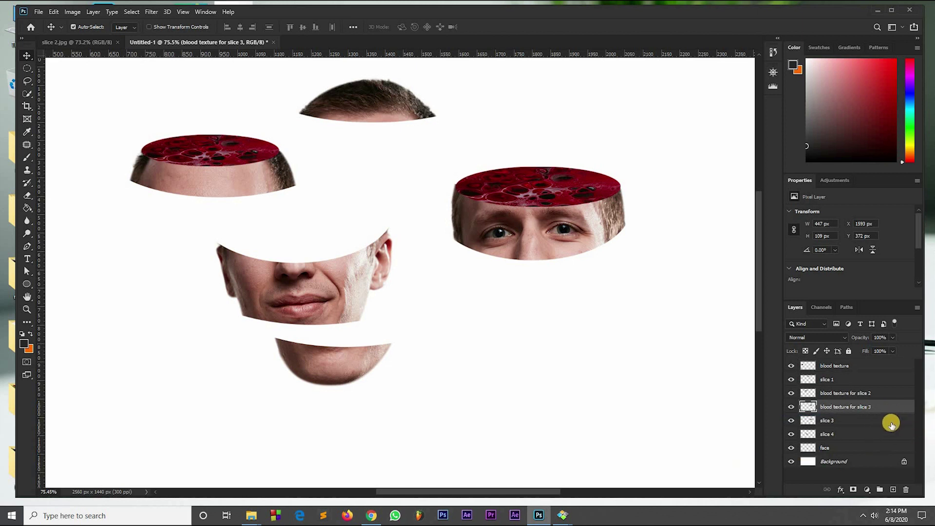
Step: Merge slice 3 with its blood texture and move the merged eye slice up and right
shift+click(859, 421)
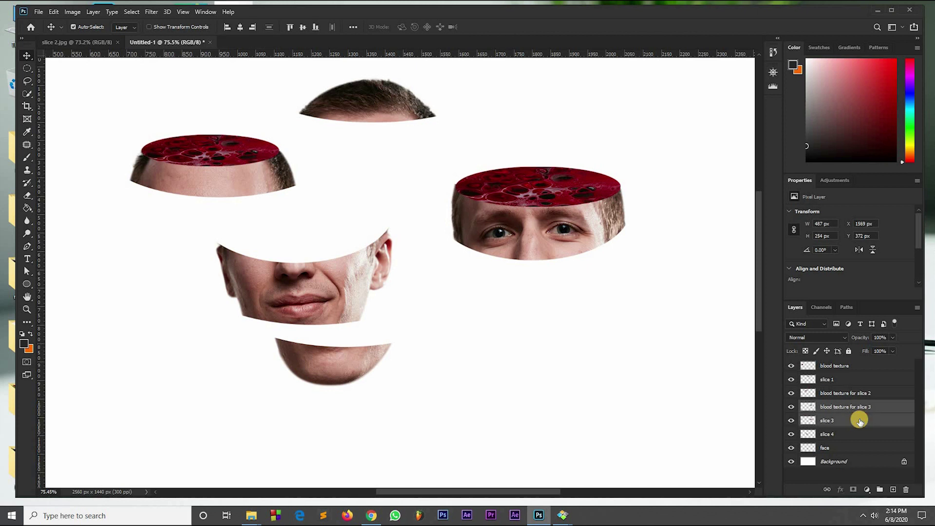
right_click(881, 408)
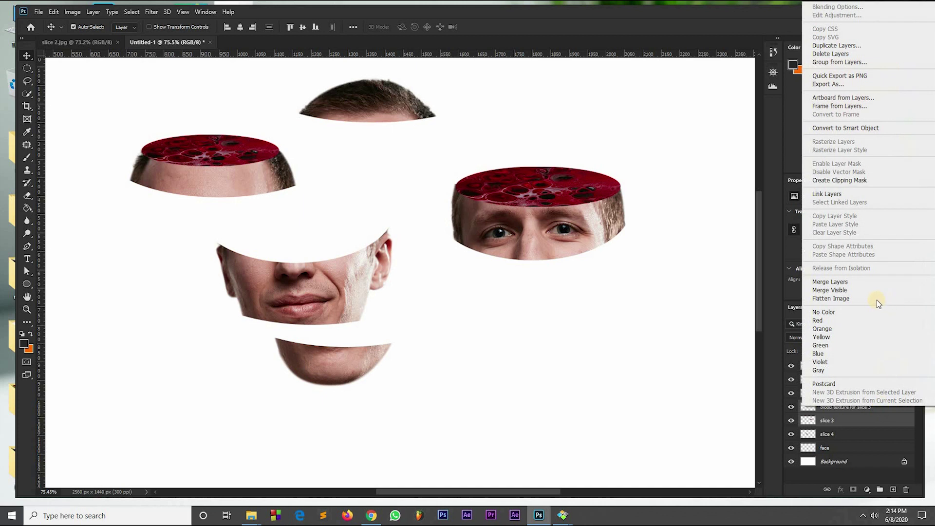
click(841, 282)
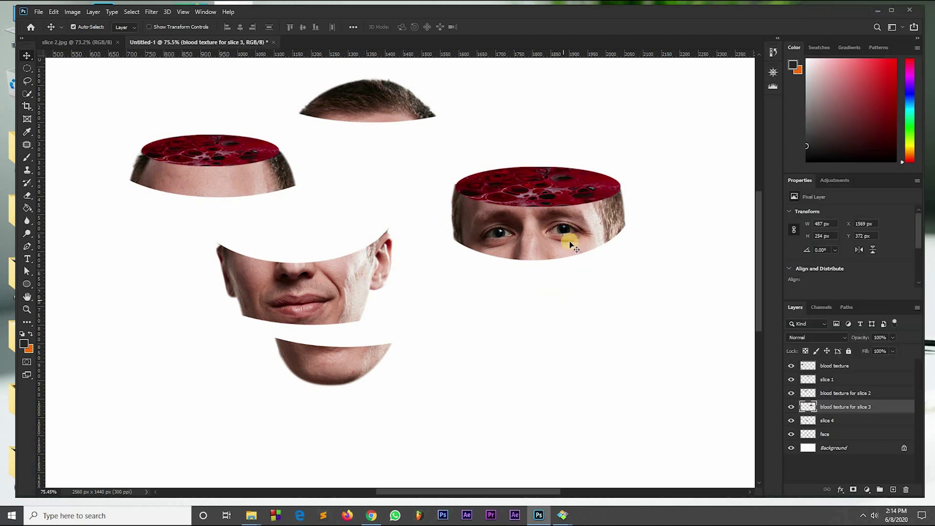
drag(562, 230, 609, 215)
Step: Nudge the mouth slice slightly right, then select the left blood oval
scroll(392, 259, down, 3)
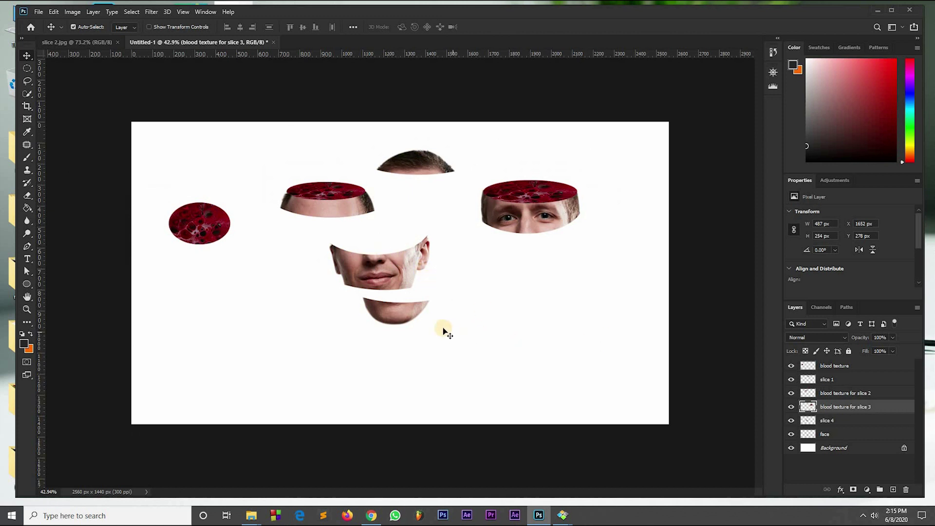
drag(370, 271, 388, 275)
click(204, 229)
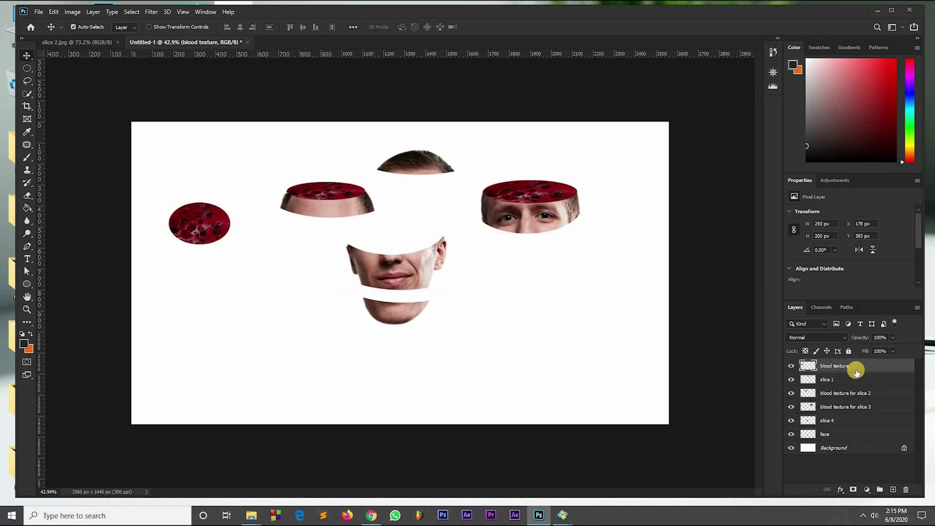
Step: Duplicate the blood texture as 'blood texture for slice 4' and move it onto the mouth slice
key(ctrl+j)
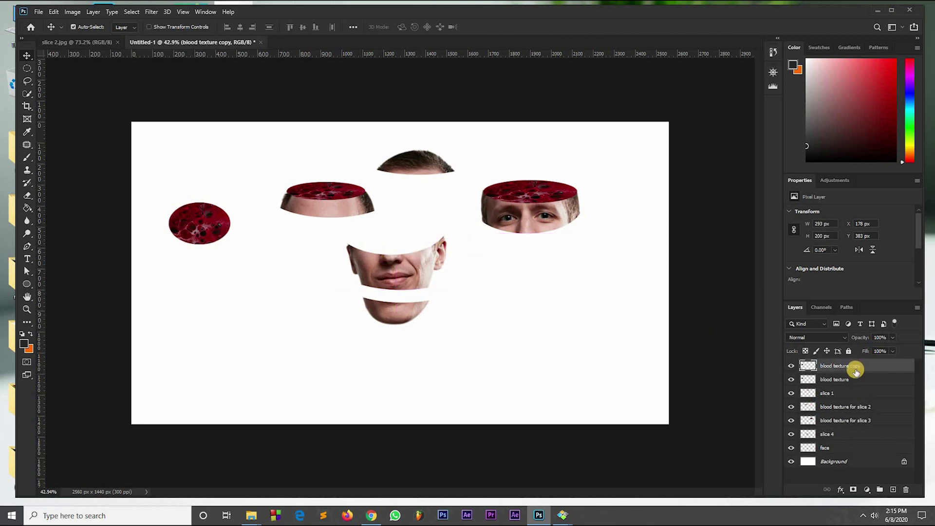
double_click(865, 366)
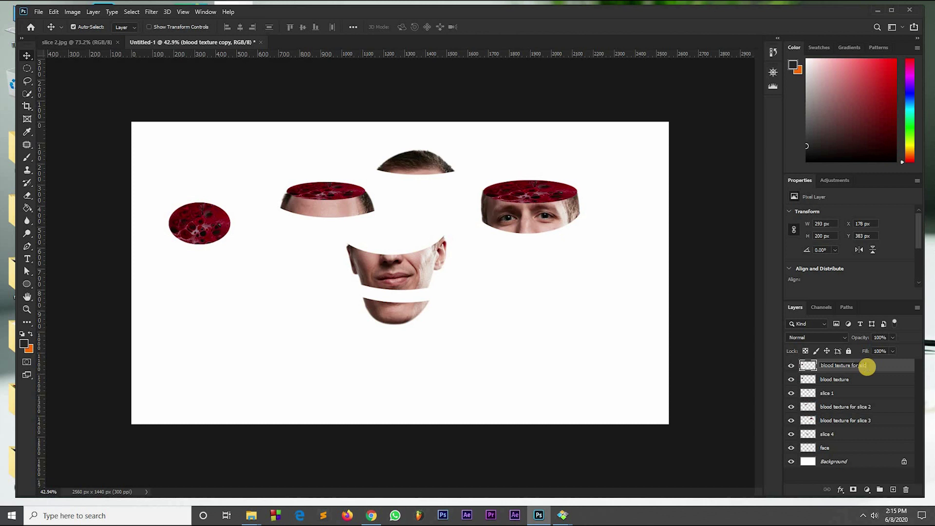
text(4)
click(881, 368)
click(880, 367)
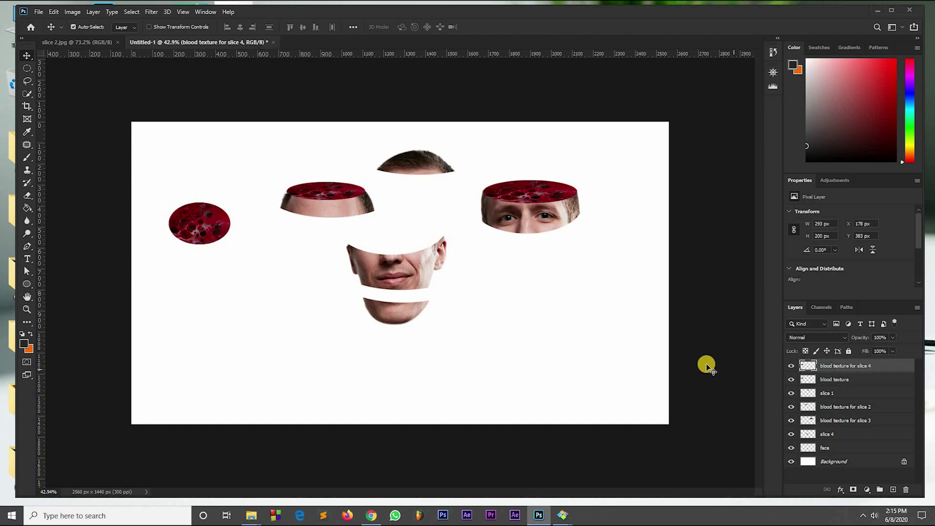
drag(203, 239, 386, 243)
Step: Enlarge and widen the copied blood oval to span the mouth slice
key(ctrl)
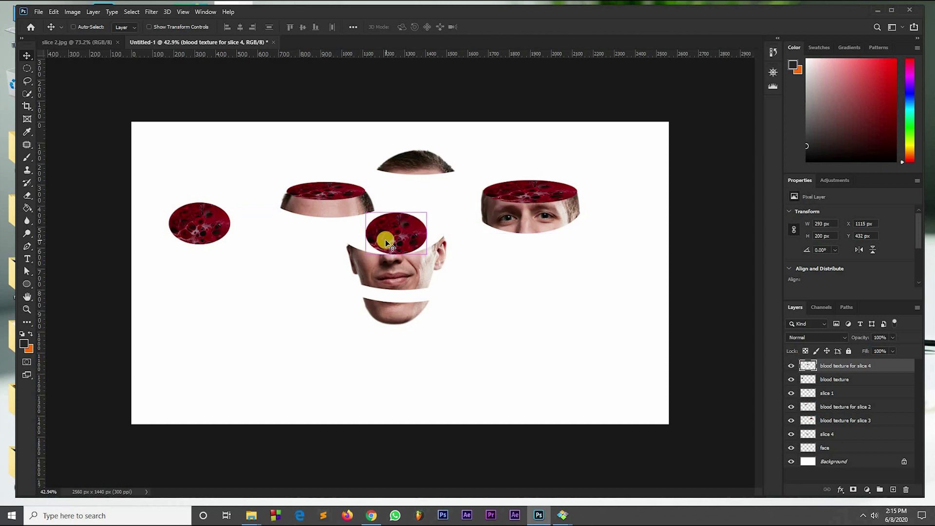
key(ctrl+t)
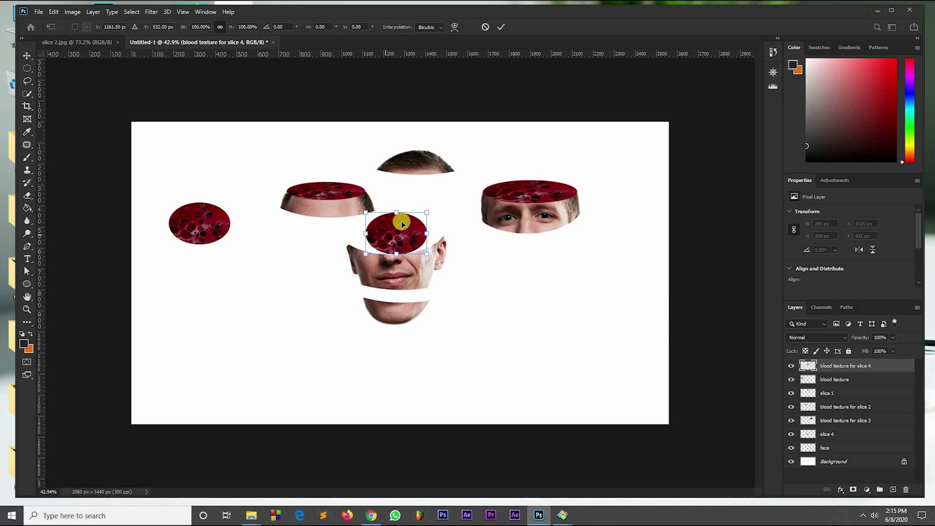
drag(426, 233, 345, 238)
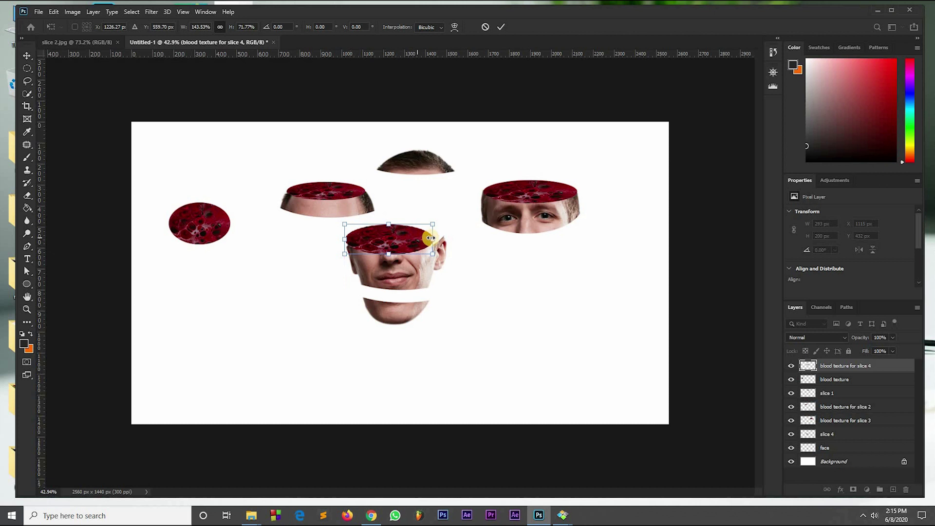
mouse_move(430, 237)
mouse_down()
mouse_move(465, 234)
mouse_move(440, 235)
mouse_up()
double_click(393, 241)
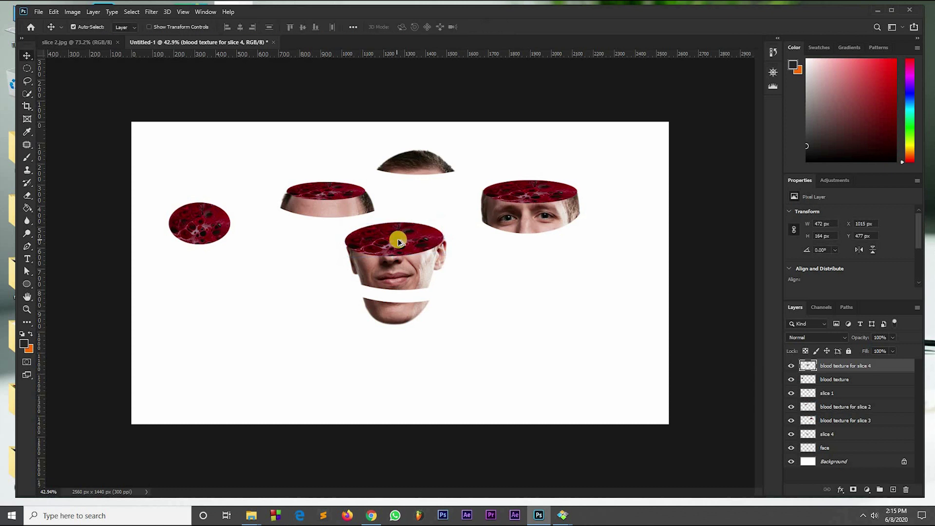
scroll(398, 242, up, 3)
scroll(398, 242, up, 2)
Step: Fit the oval to 467 × 162 px on the mouth slice top and stack it above slice 4
key(ctrl+t)
drag(479, 228, 475, 228)
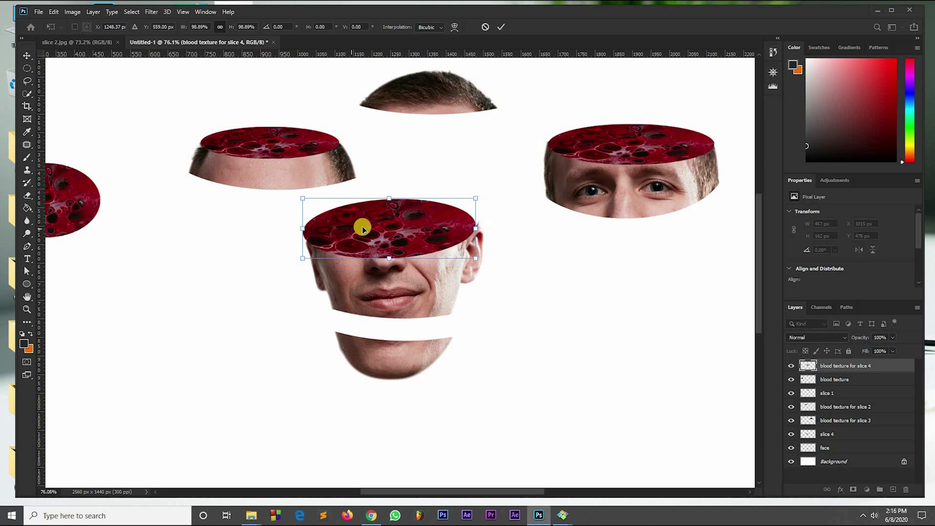
drag(369, 231, 370, 221)
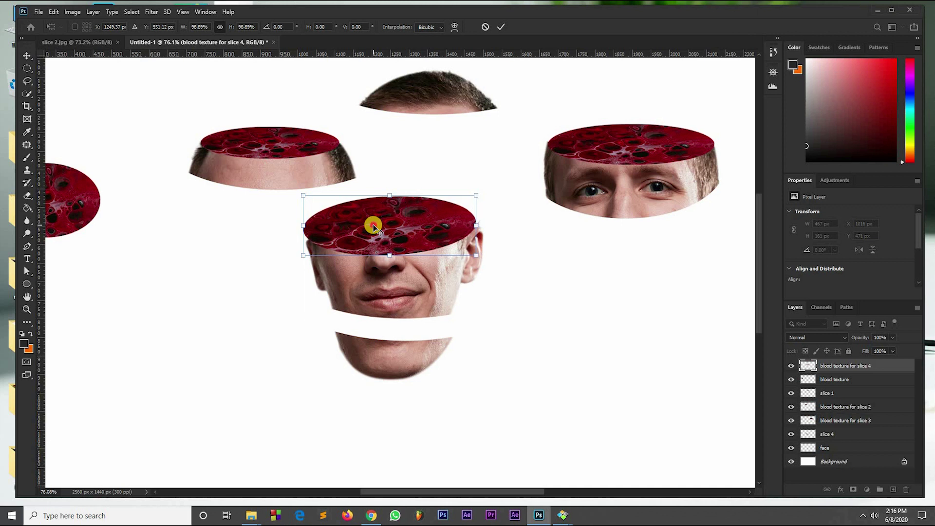
key(Return)
key(Down)
key(Down)
key(Right)
key(Right)
key(Right)
key(Right)
key(Right)
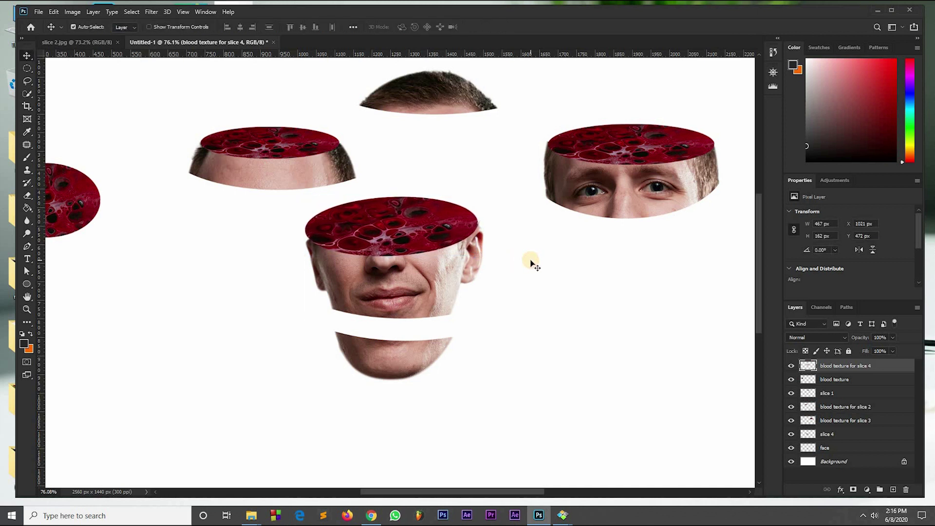
key(Right)
drag(881, 367, 875, 427)
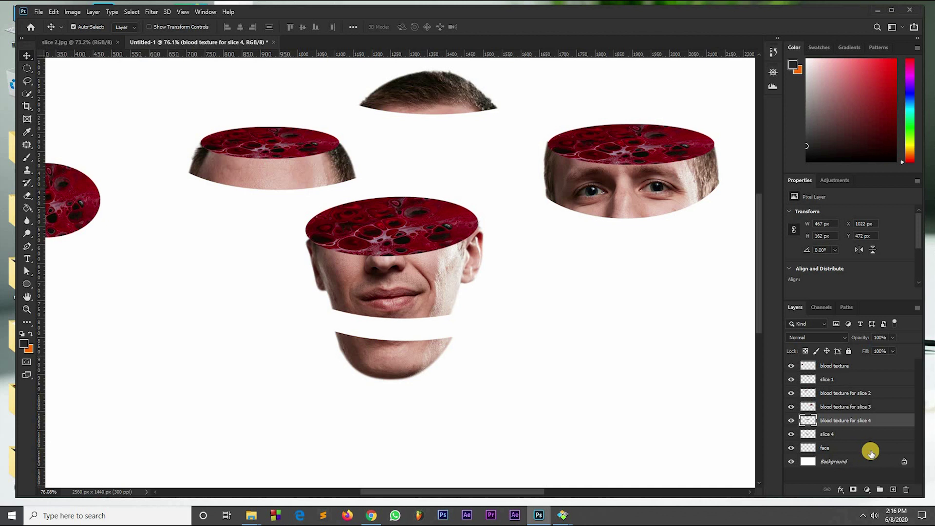
Step: Merge slice 4 with its blood texture and move the merged mouth slice up-right to X 1162, Y 455
shift+click(841, 433)
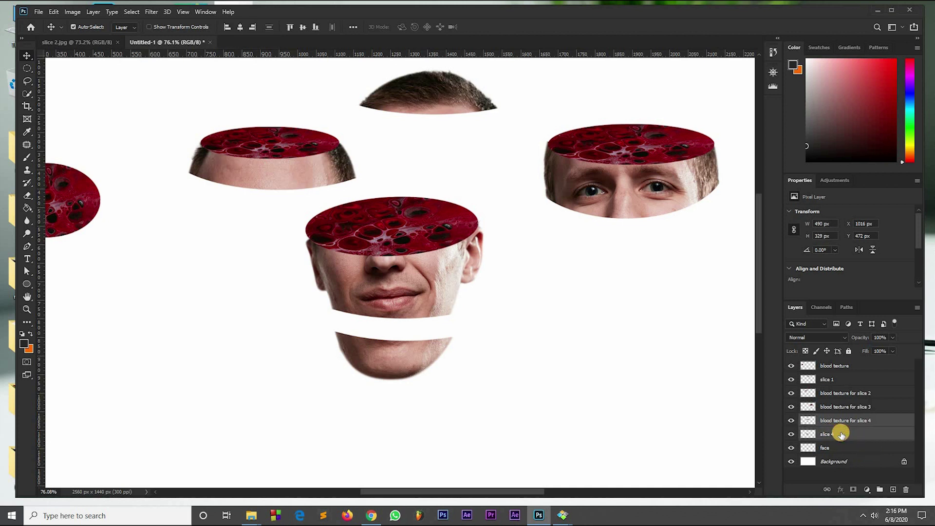
right_click(883, 415)
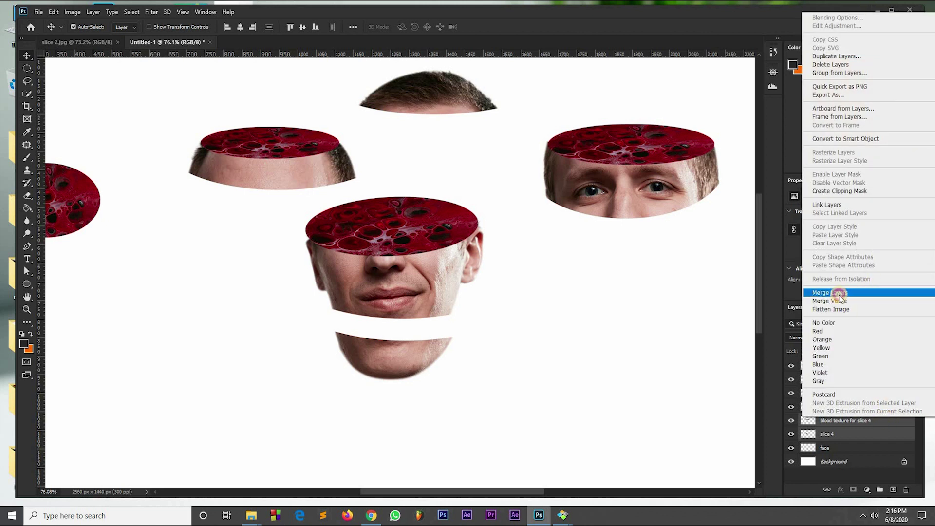
click(838, 293)
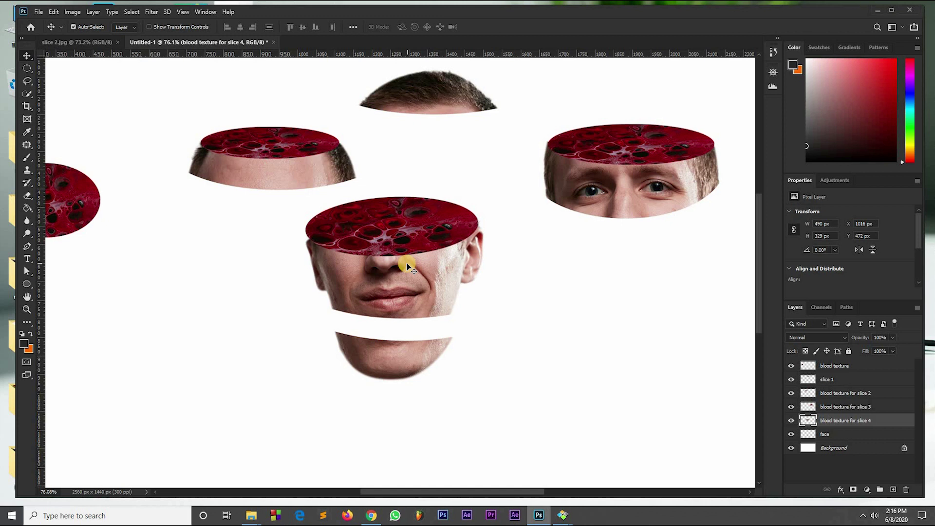
drag(417, 265, 454, 255)
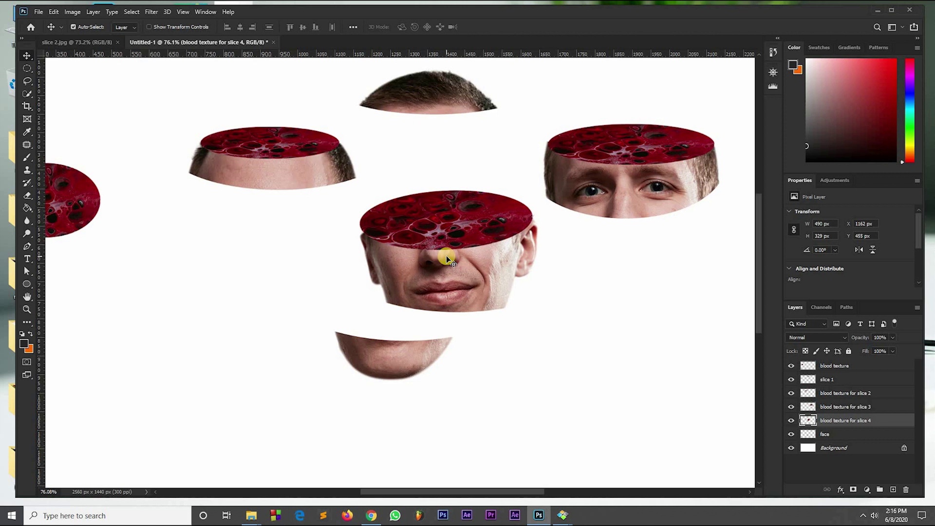
click(396, 362)
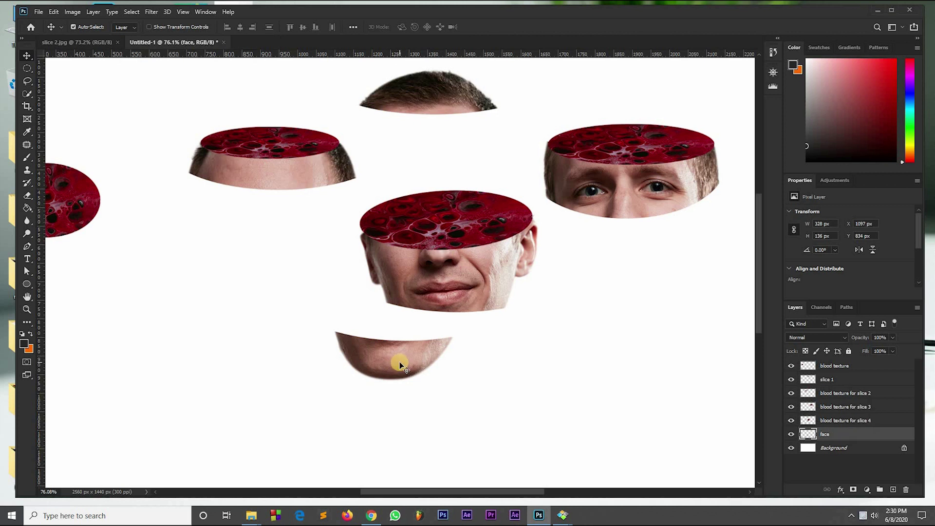
Step: Move the chin slice down-left and place the left blood oval just above it
drag(386, 367, 272, 386)
scroll(449, 396, down, 3)
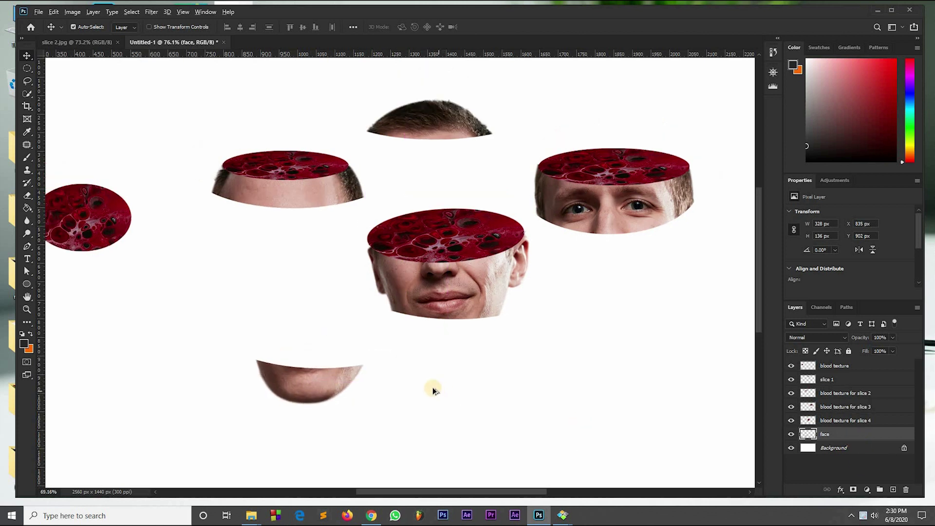
scroll(369, 346, up, 1)
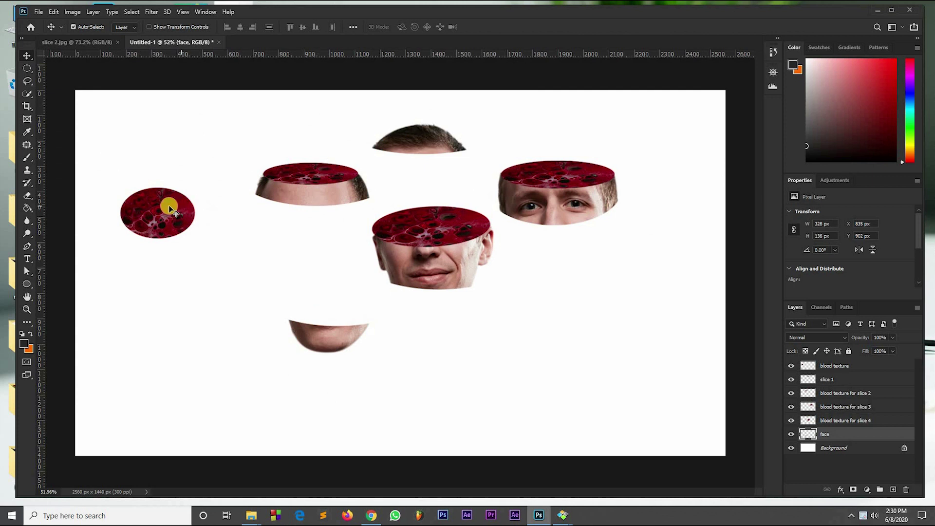
drag(139, 215, 151, 265)
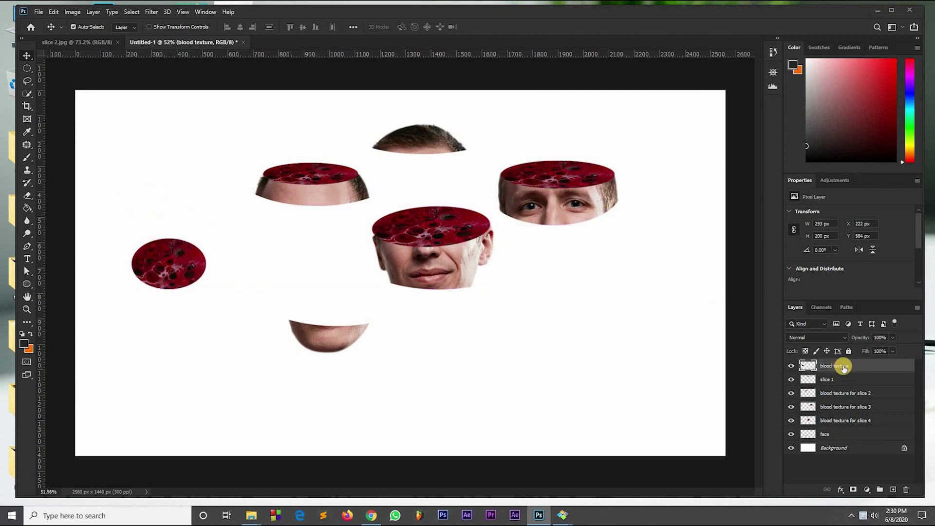
drag(165, 265, 326, 300)
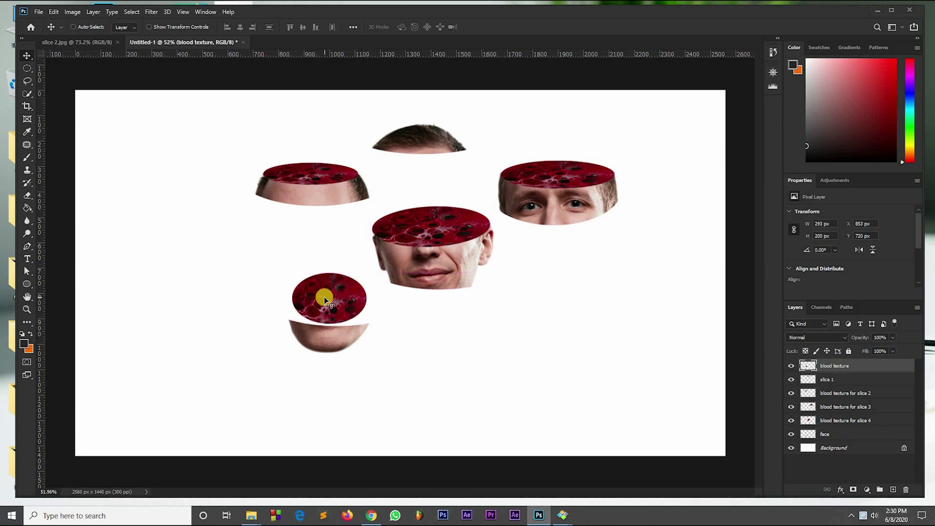
Step: Squash the blood oval to 327 × 51 px at X 836, Y 882 to cap the chin
key(ctrl+t)
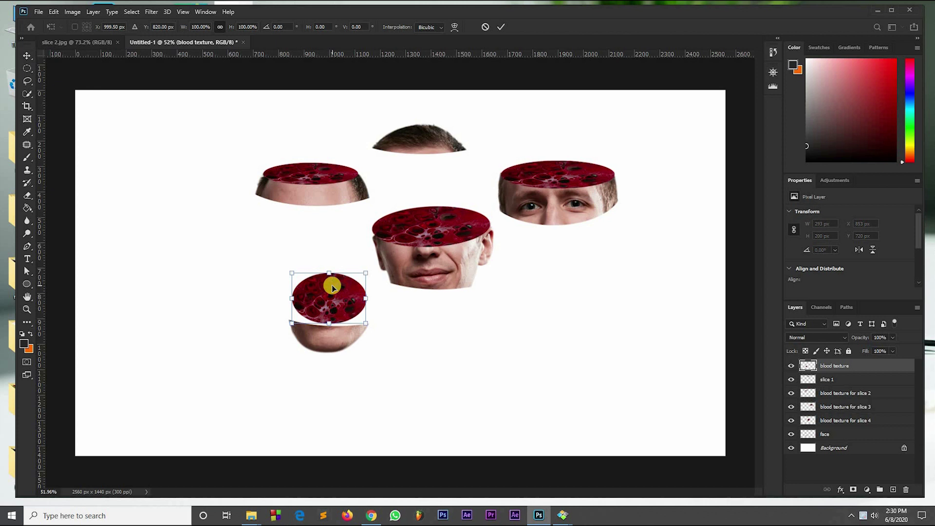
drag(329, 273, 333, 316)
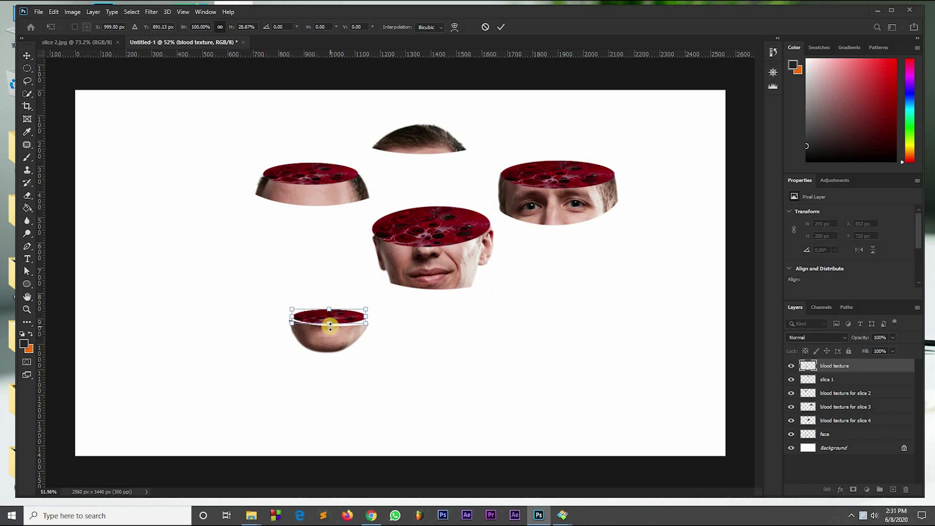
scroll(334, 316, up, 5)
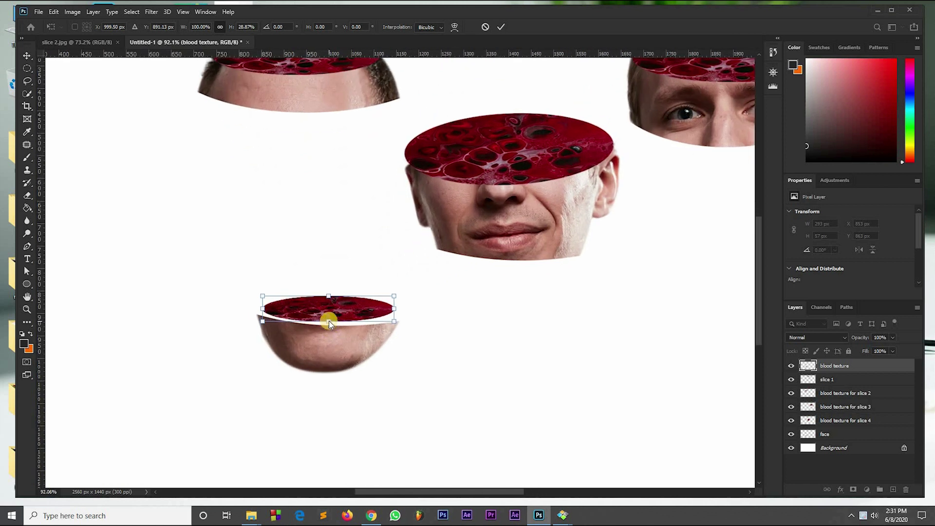
drag(329, 321, 328, 324)
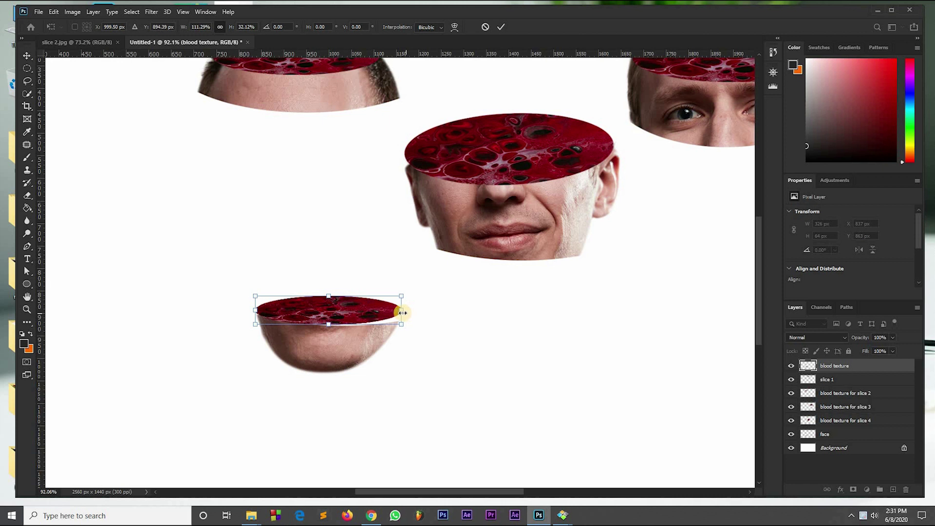
drag(400, 313, 400, 305)
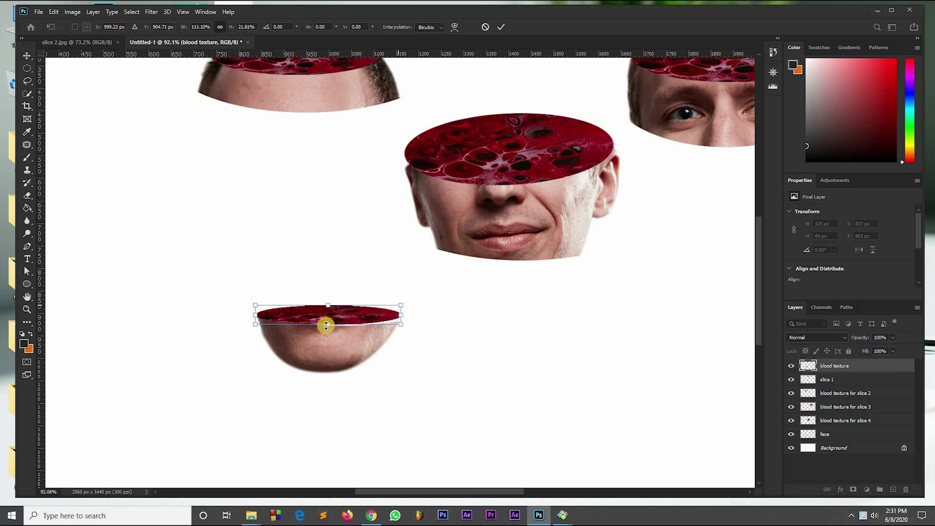
drag(328, 326, 341, 326)
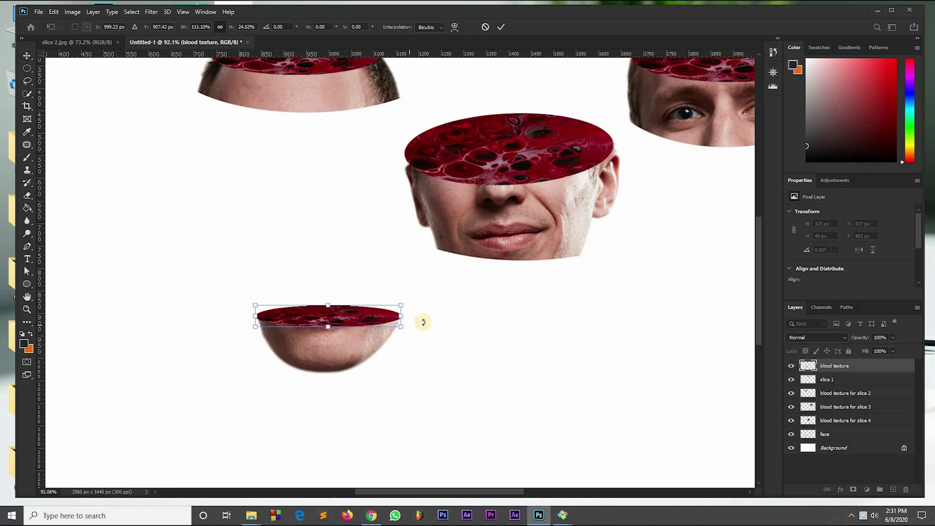
double_click(354, 317)
scroll(358, 326, down, 2)
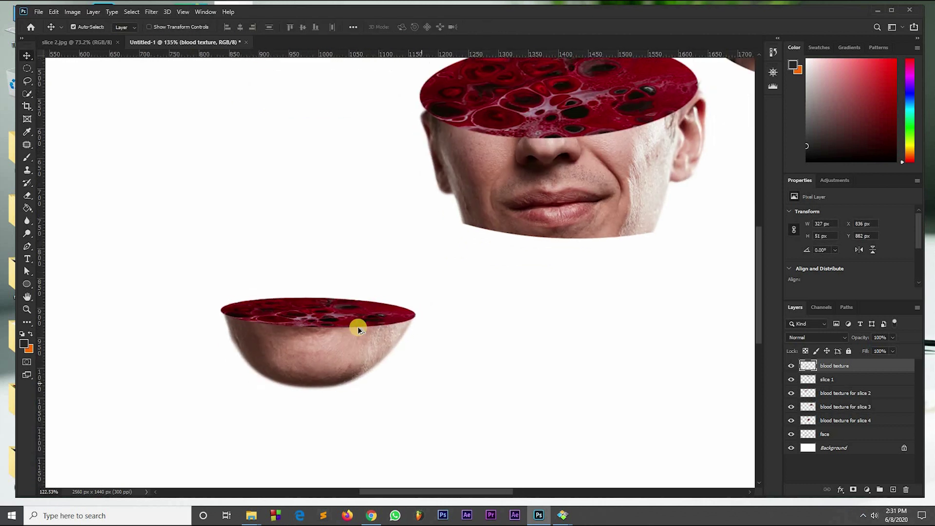
scroll(358, 327, down, 3)
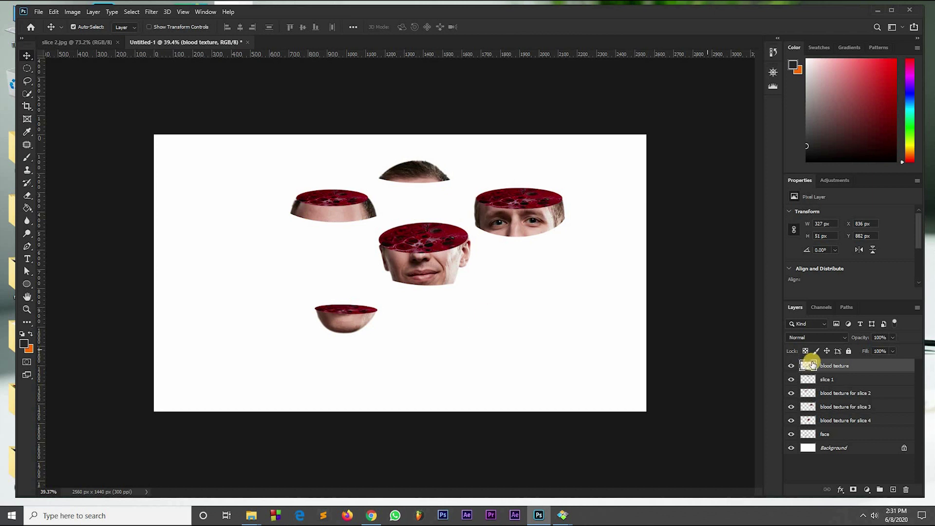
Step: Move blood texture above face, merge the two, and shift the merged chin piece slightly
drag(872, 368, 867, 424)
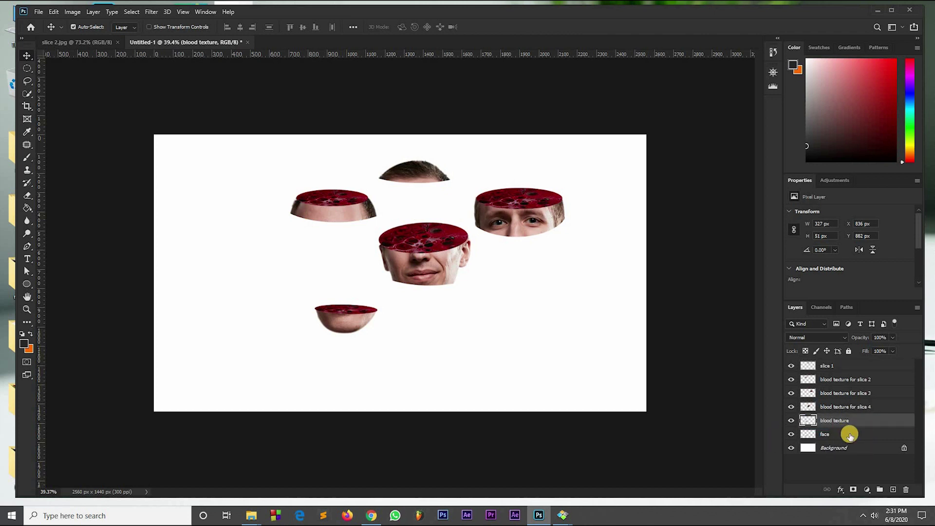
shift+click(836, 434)
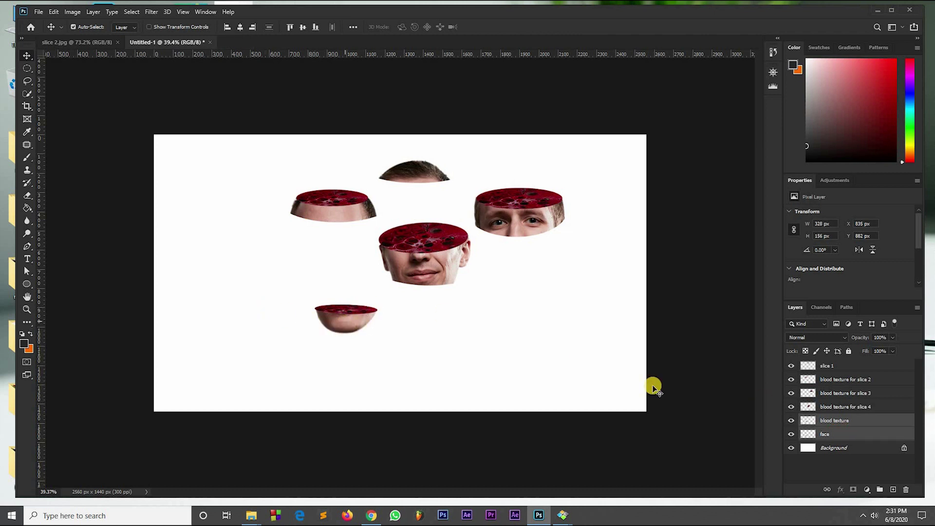
right_click(862, 422)
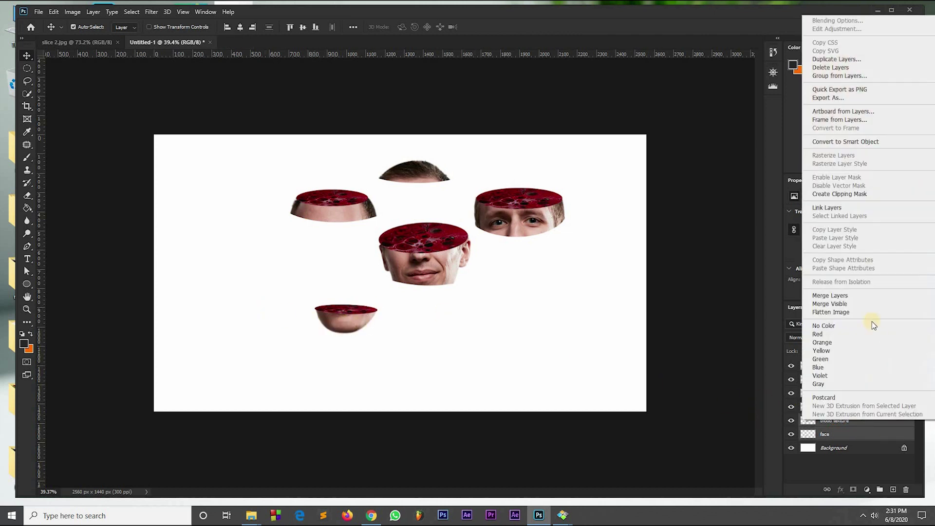
click(837, 299)
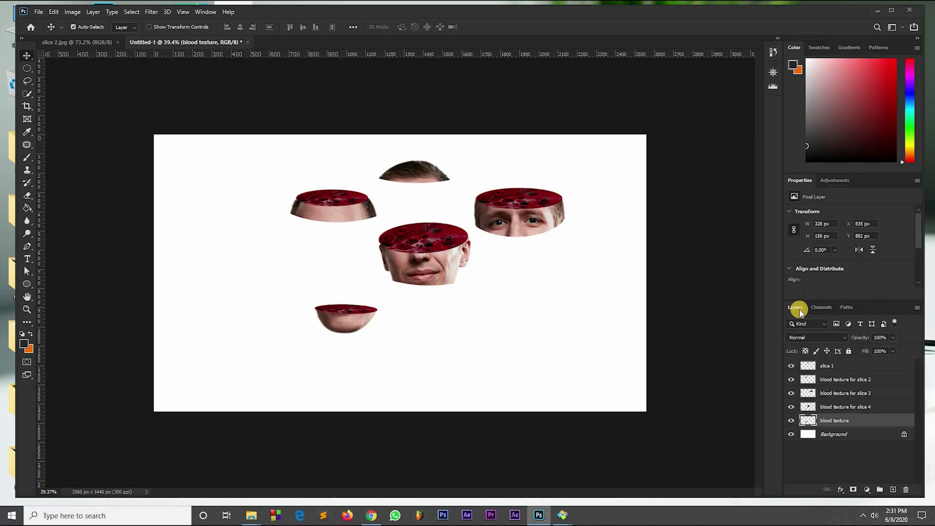
mouse_move(339, 321)
mouse_down()
mouse_move(369, 323)
mouse_move(333, 323)
mouse_up()
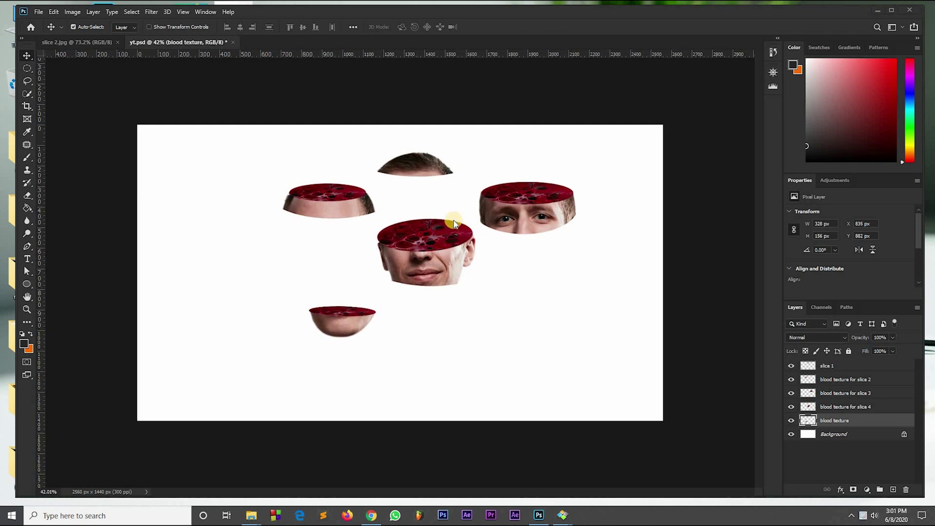
Step: Stack the hair, left, eyes, nose-and-mouth and chin slices into one head
click(407, 171)
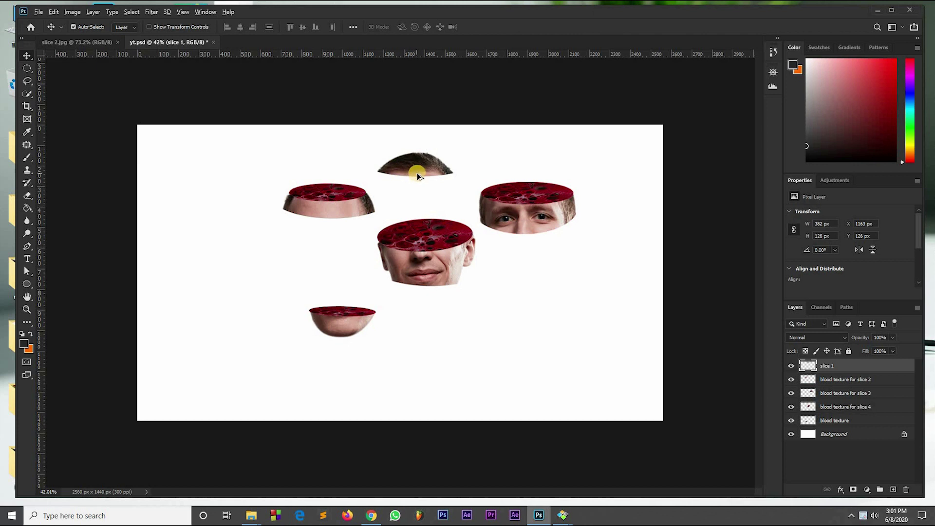
scroll(417, 173, up, 3)
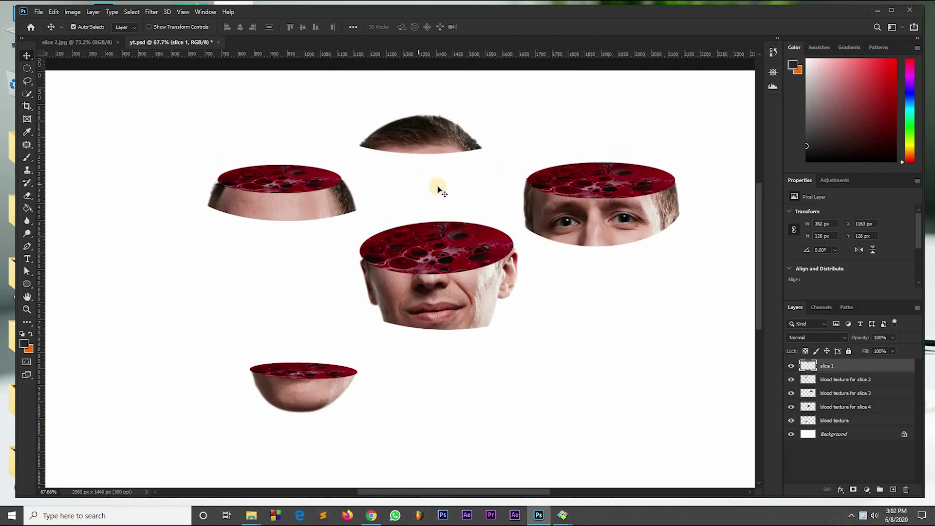
click(305, 201)
drag(304, 201, 415, 176)
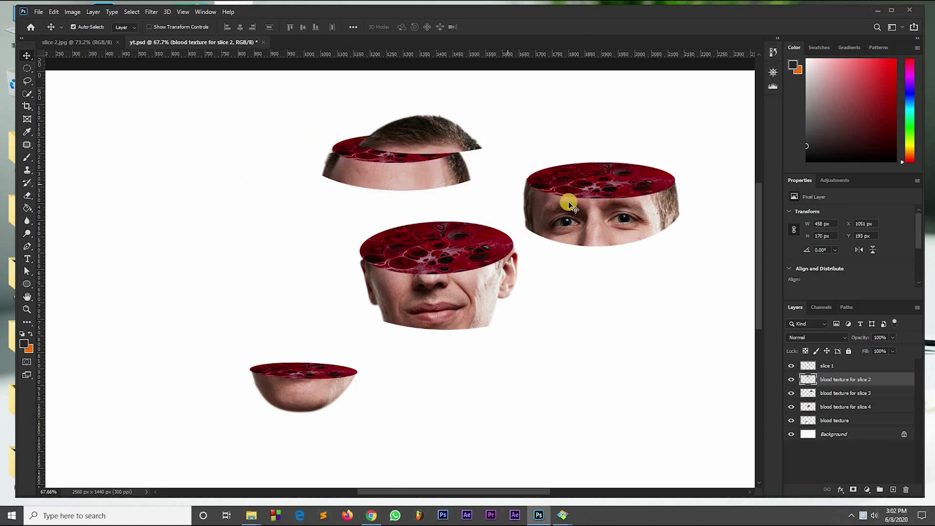
drag(443, 258, 477, 367)
drag(612, 217, 441, 208)
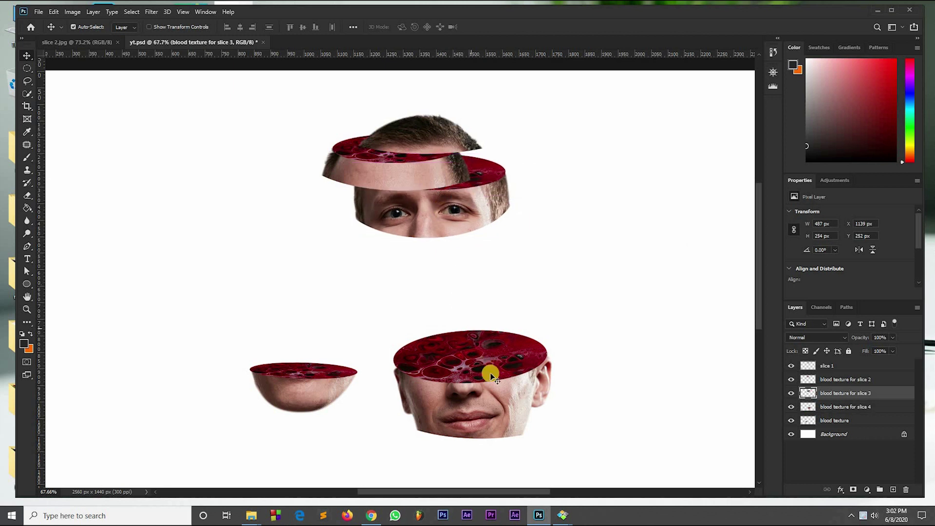
drag(488, 399, 428, 267)
drag(330, 376, 429, 316)
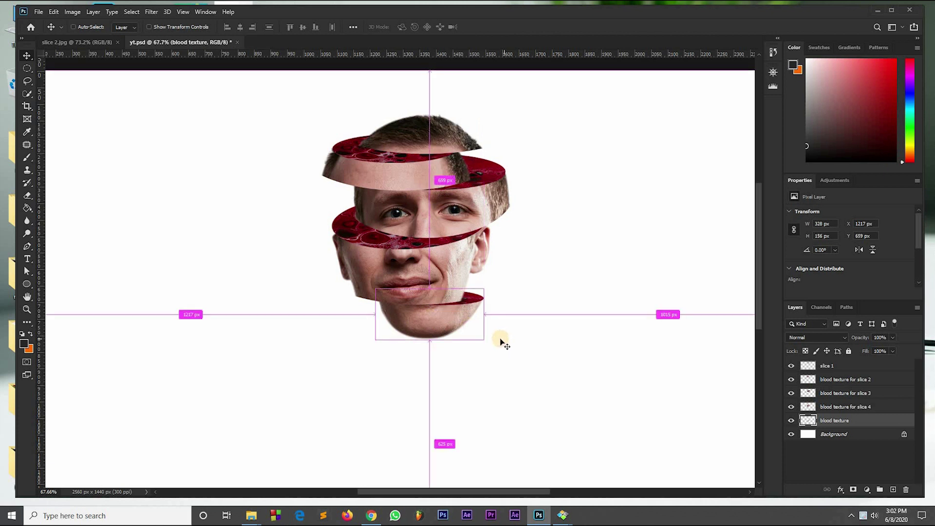
Step: Rotate the chin piece about 5° and tuck it under the mouth slice at X 1217, Y 636
key(ctrl+t)
drag(527, 317, 525, 325)
drag(449, 321, 442, 318)
key(Return)
scroll(488, 291, up, 2)
scroll(489, 291, down, 2)
scroll(488, 291, down, 2)
scroll(484, 287, up, 3)
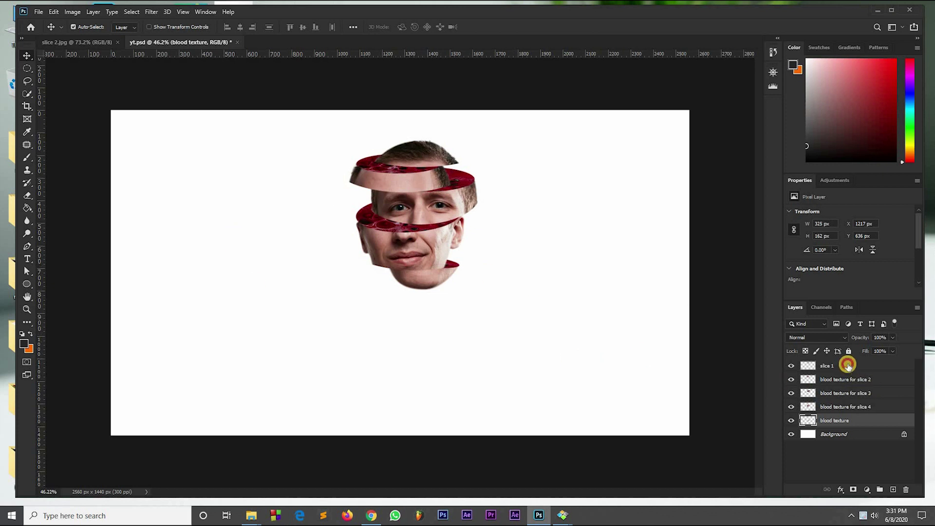
Step: Scale all five slice layers together to 127% and centre the head
click(848, 365)
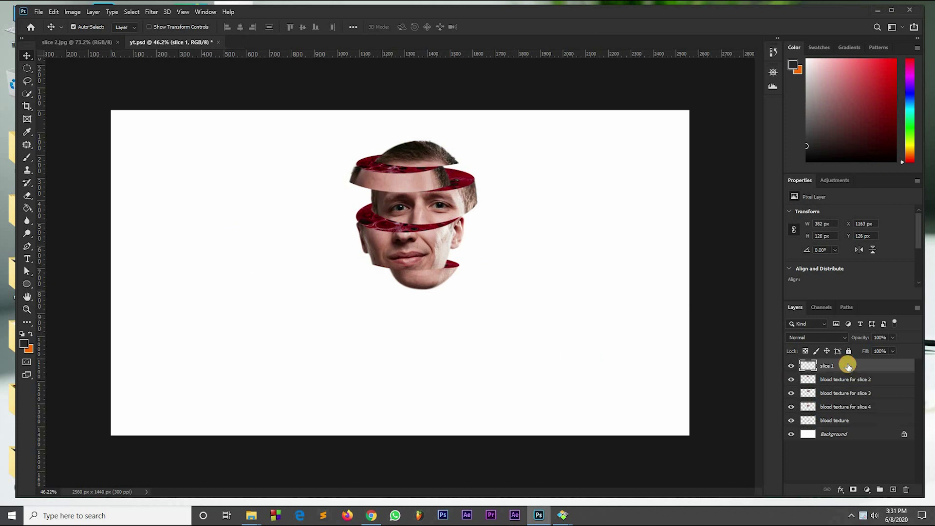
shift+click(850, 422)
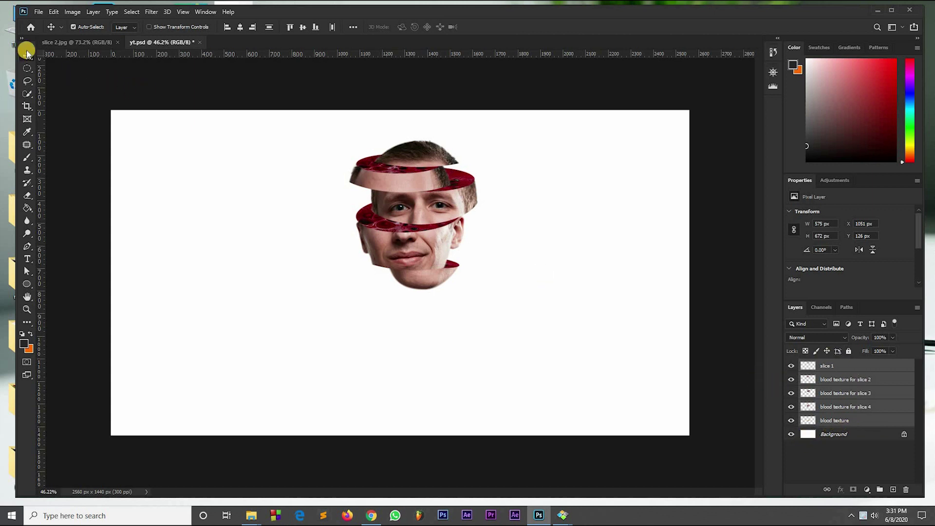
drag(424, 243, 413, 269)
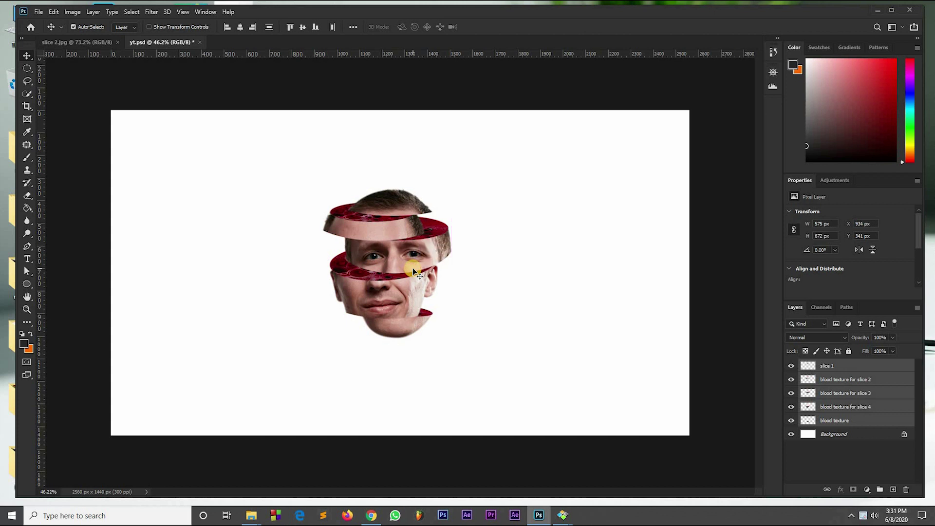
key(ctrl+t)
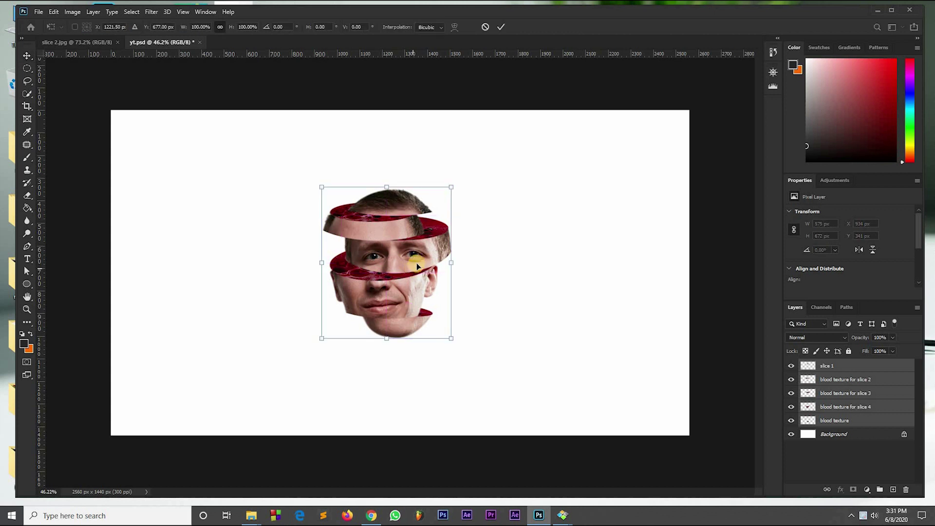
drag(453, 187, 485, 142)
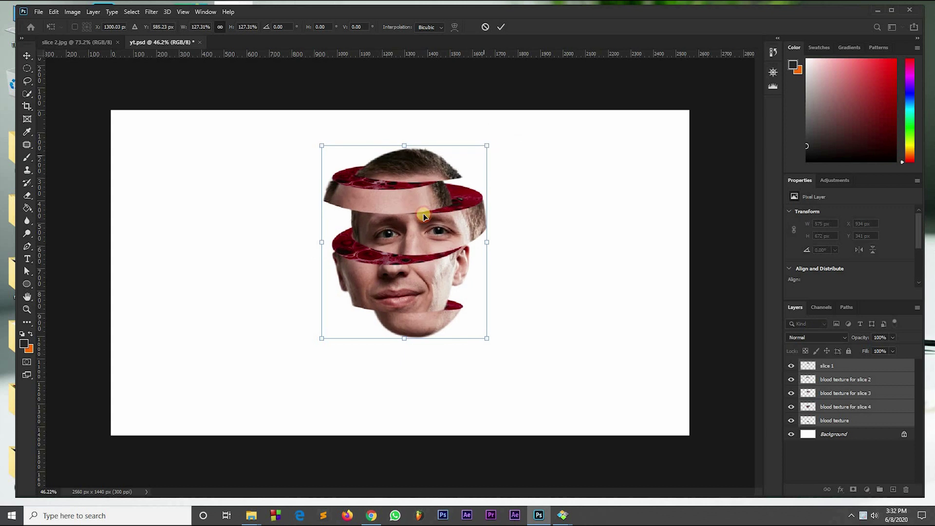
drag(423, 217, 410, 216)
key(Return)
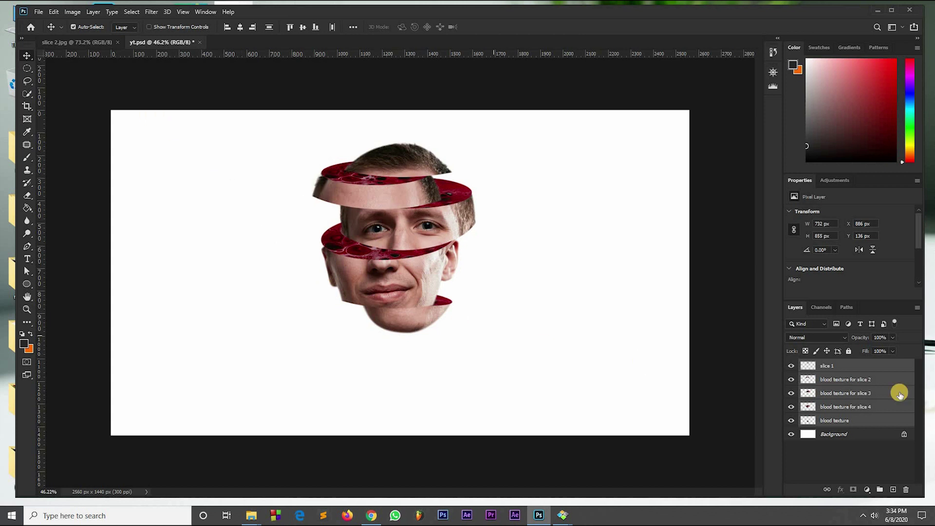
Step: Fine-tune the chin piece position to X 1098, Y 801
click(862, 419)
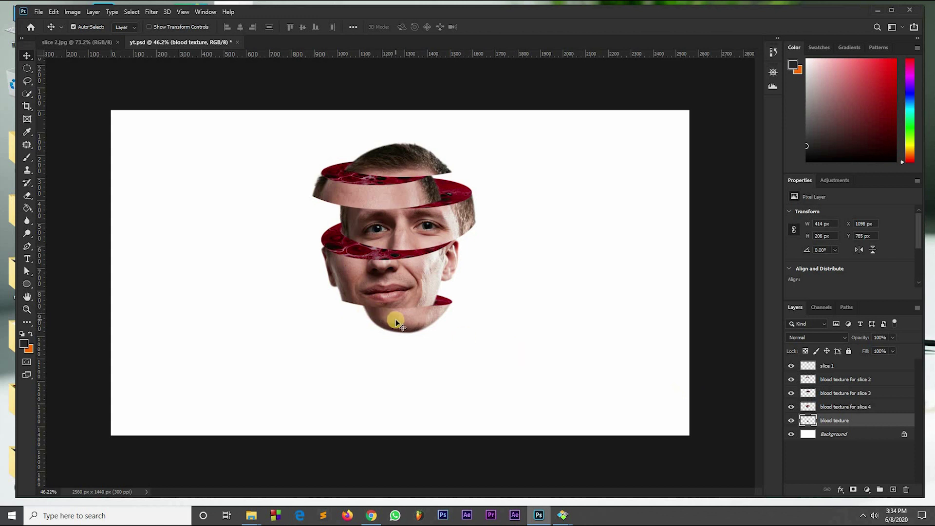
drag(399, 325, 399, 330)
key(Up)
key(Up)
key(Up)
key(Up)
key(Up)
key(Up)
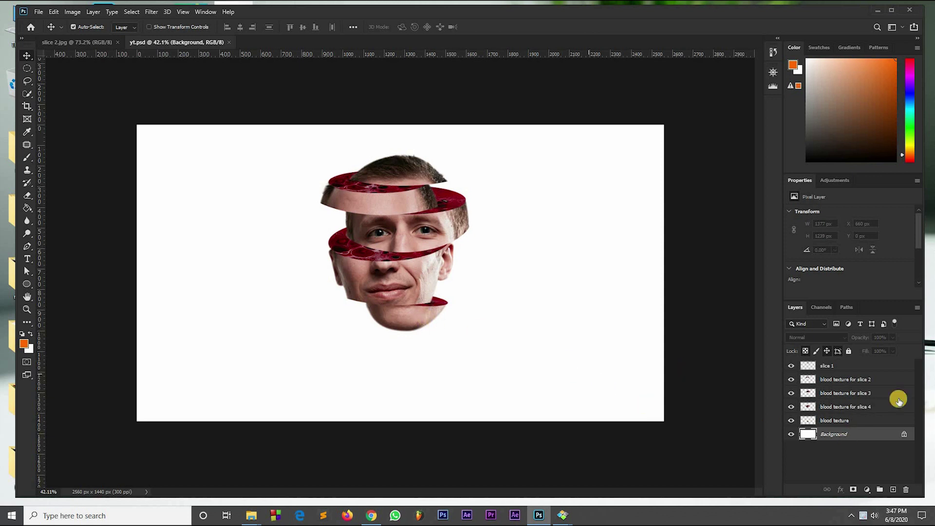
Step: Delete the white Background and add an empty bottom layer named 'background'
drag(893, 435, 907, 491)
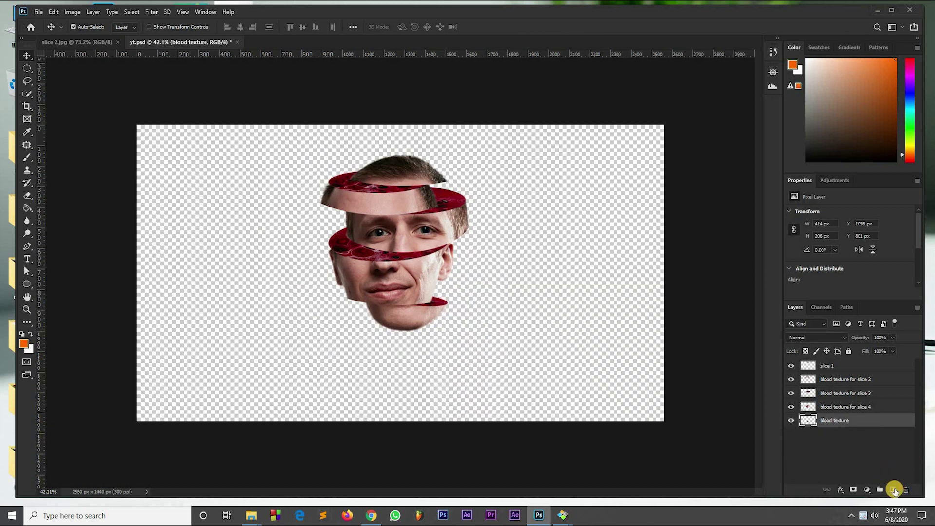
click(894, 489)
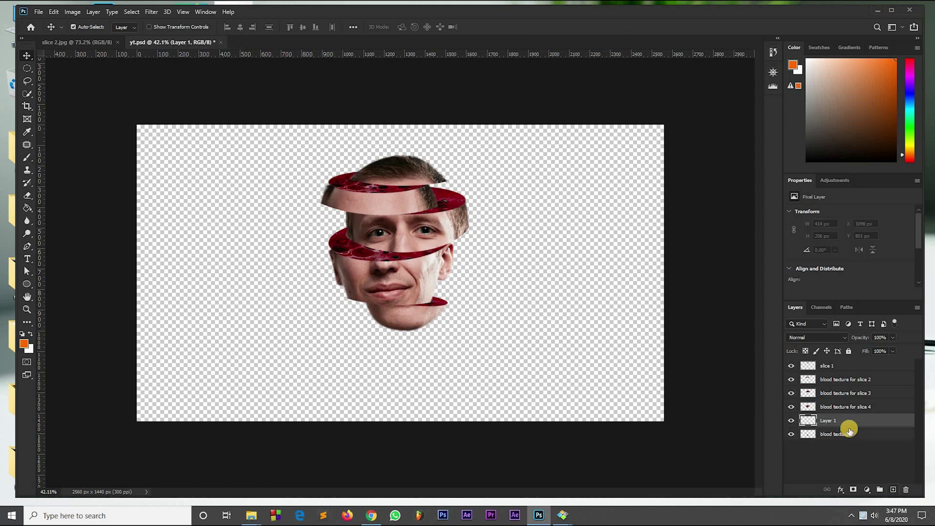
mouse_move(845, 426)
mouse_down()
mouse_move(846, 437)
mouse_move(830, 432)
mouse_up()
double_click(831, 434)
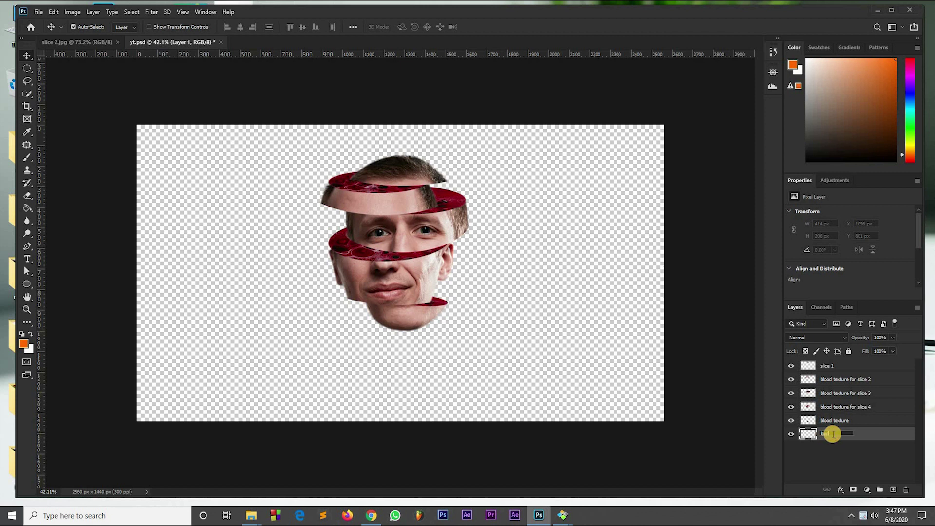
text(background)
key(Return)
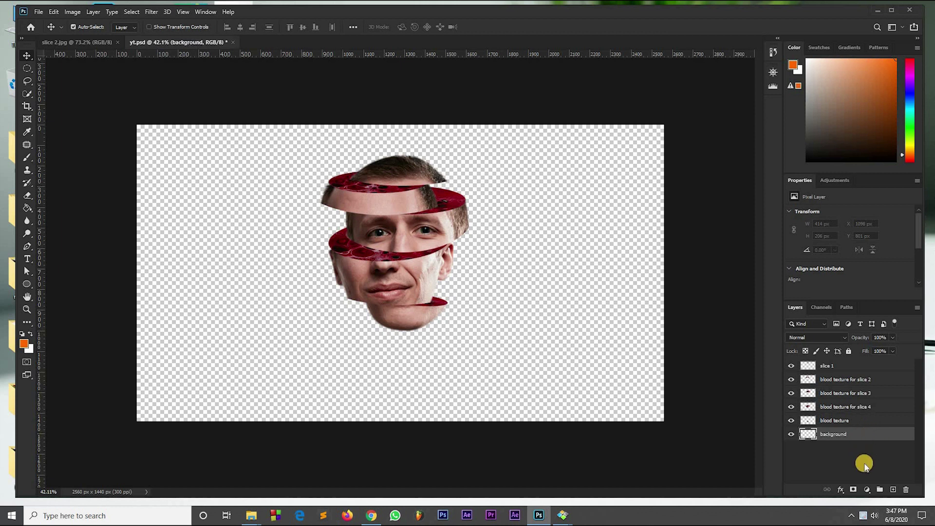
Step: Add a Solid Color fill layer in light grey #b4b4b4
click(868, 492)
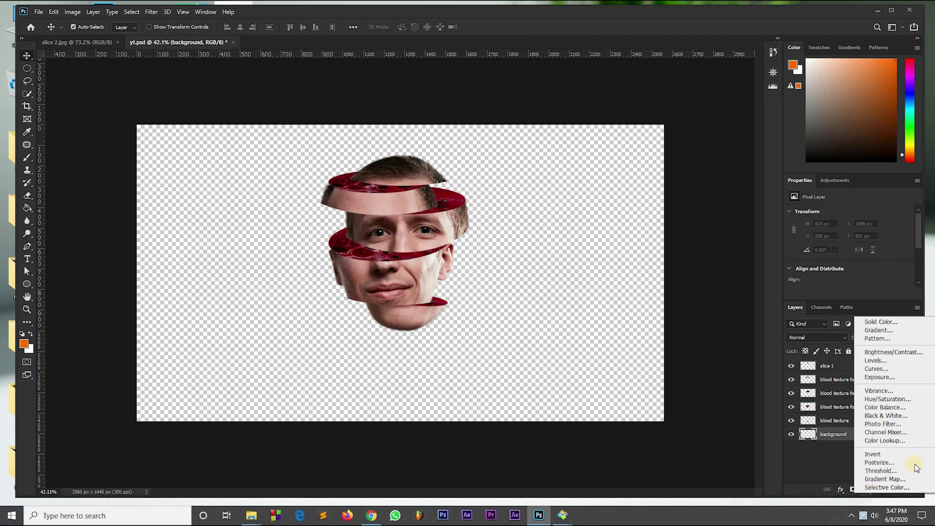
click(876, 322)
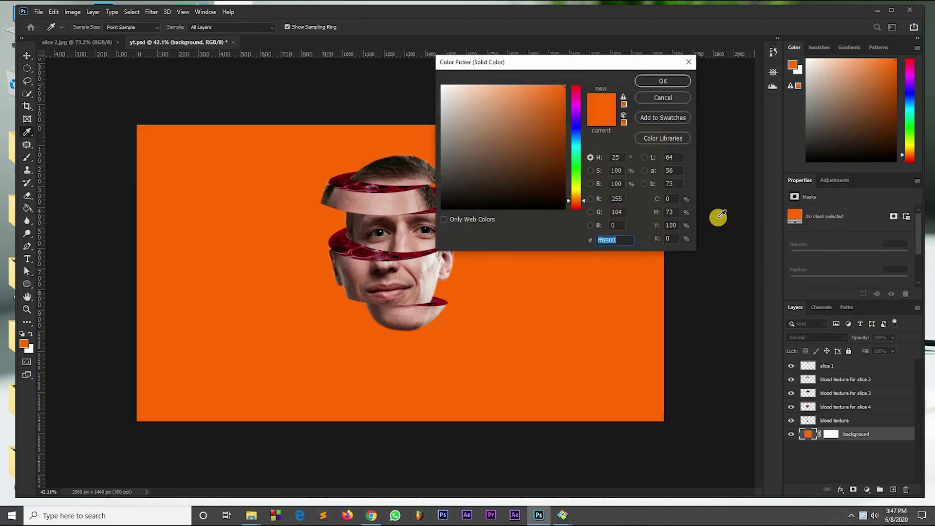
mouse_move(466, 107)
mouse_down()
mouse_move(436, 115)
mouse_move(434, 132)
mouse_move(434, 121)
mouse_up()
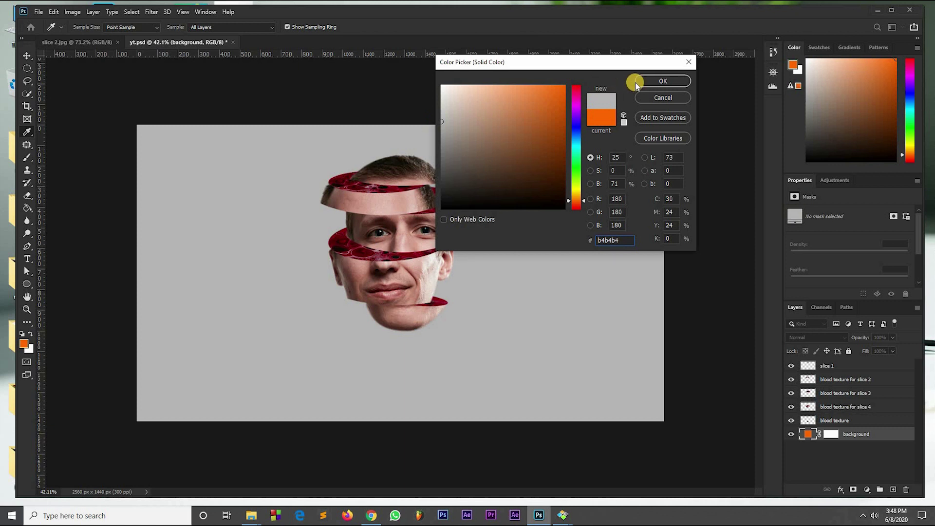
click(650, 81)
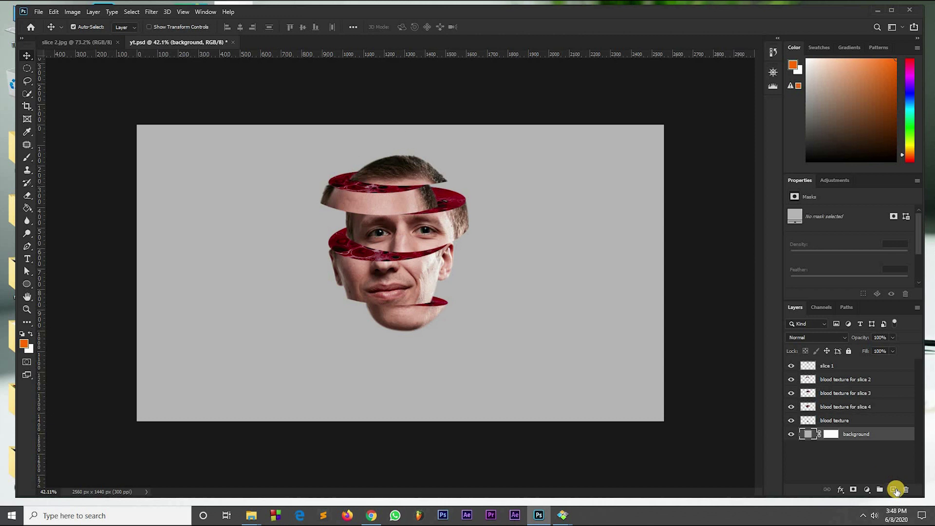
Step: Add a new glow layer above the grey fill and pick an enlarged brush
click(895, 490)
double_click(835, 433)
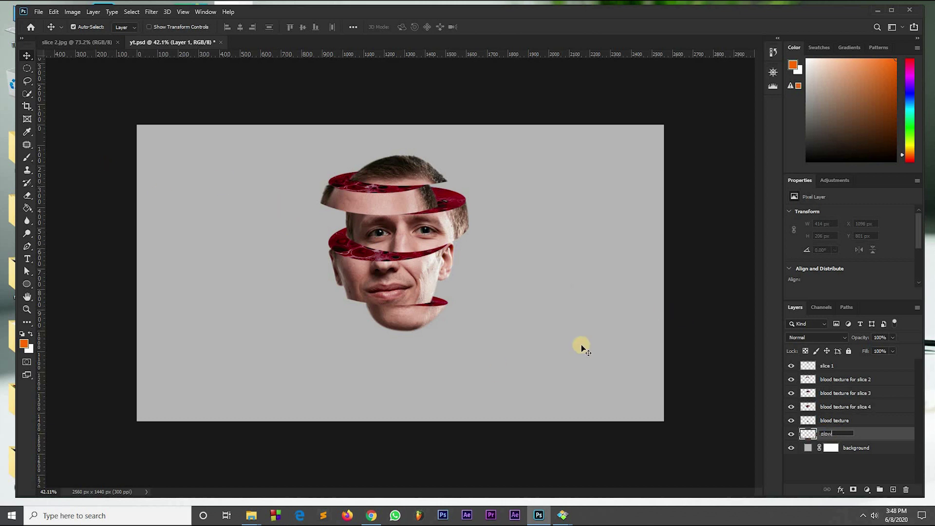
click(26, 158)
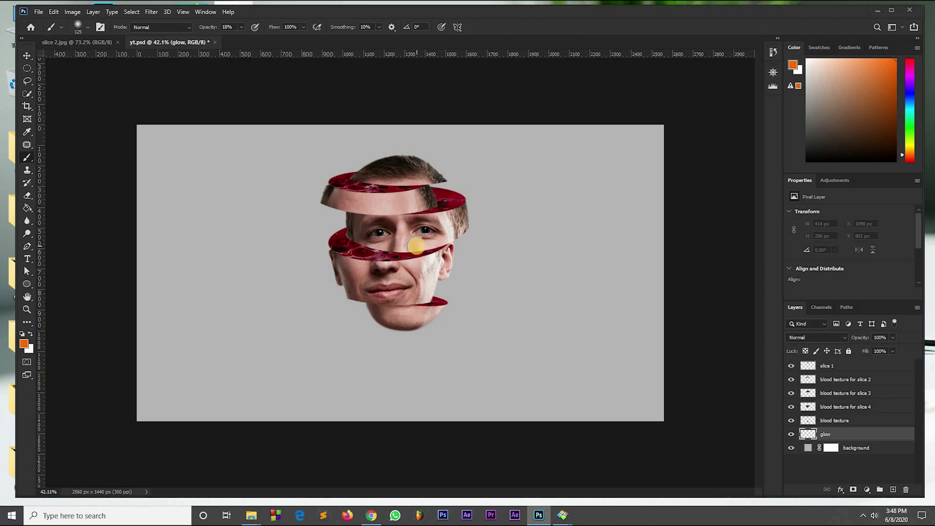
key(bracketright)
key(bracketright)
key(bracketright)
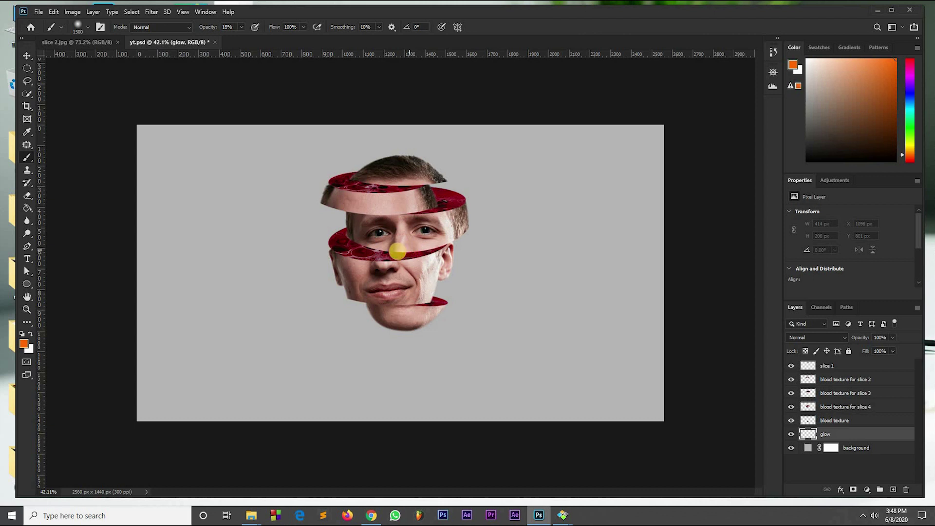
Step: Set white as the foreground colour and paint a soft white glow around the head
click(28, 332)
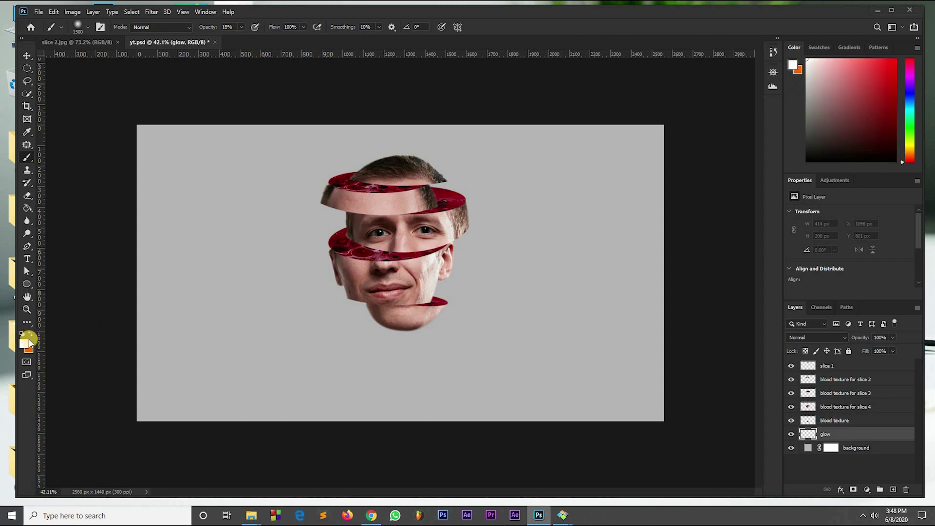
click(28, 349)
click(659, 84)
click(396, 250)
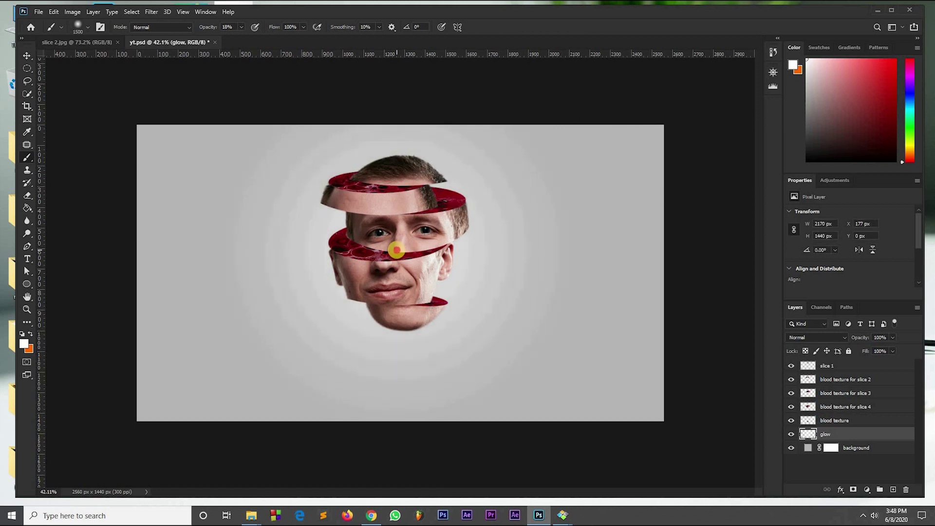
click(398, 249)
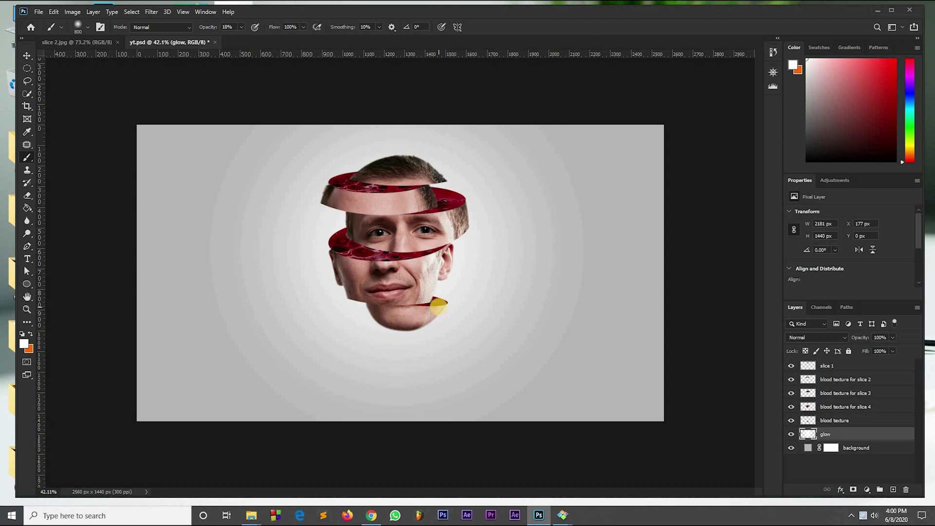
click(27, 56)
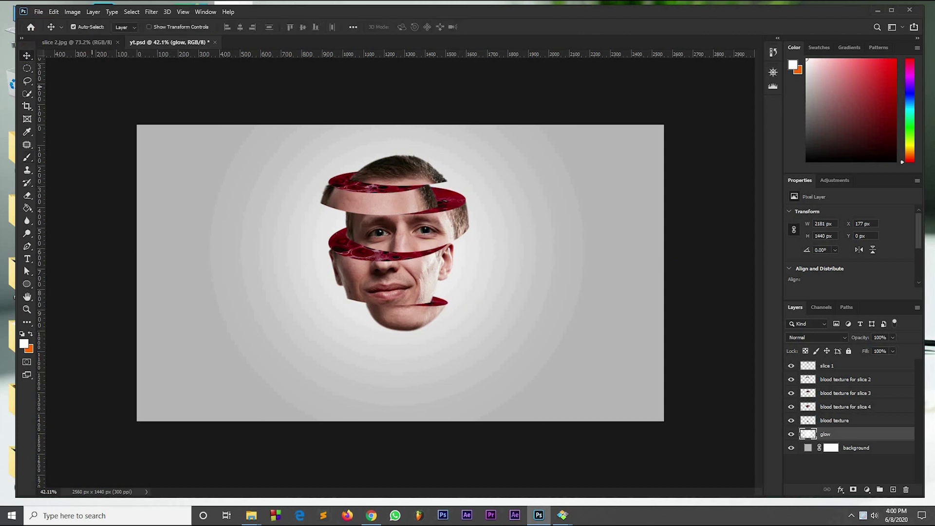
Step: Merge the slice layers through blood texture into a single slice 1 layer
click(843, 366)
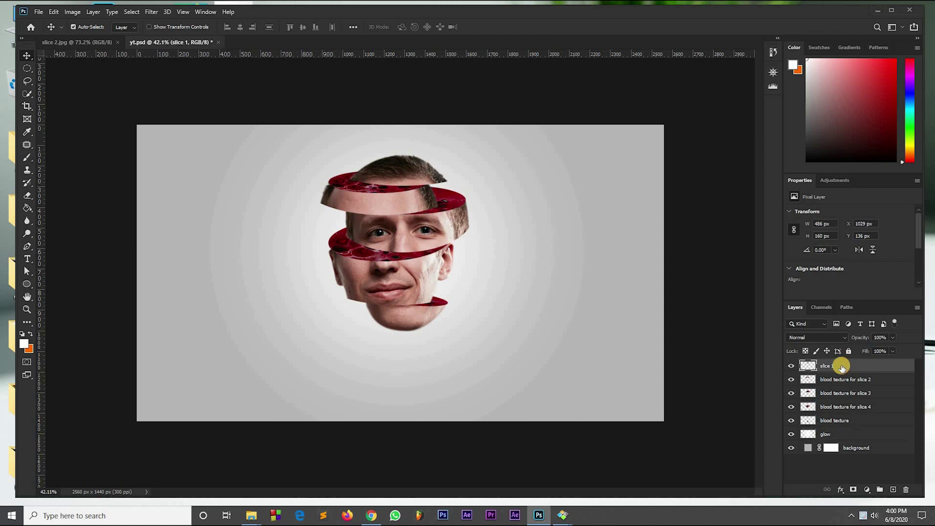
shift+click(841, 421)
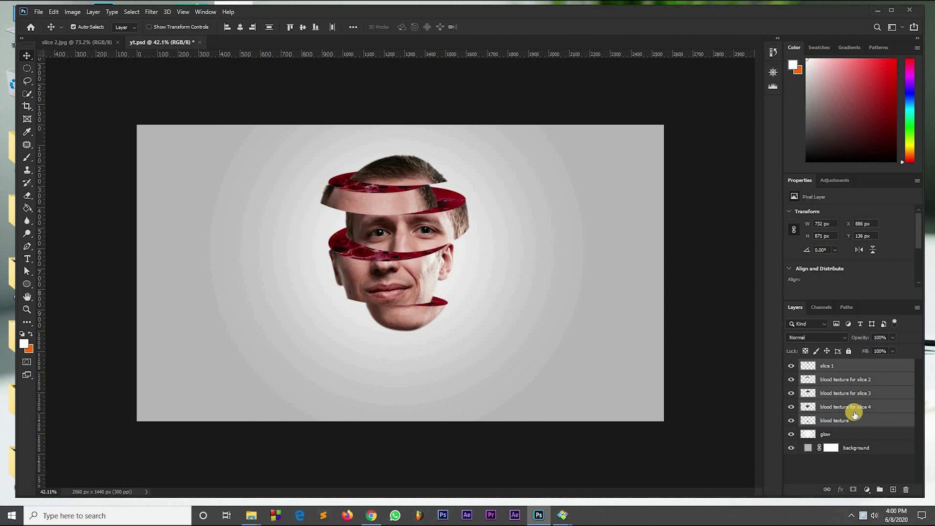
right_click(851, 367)
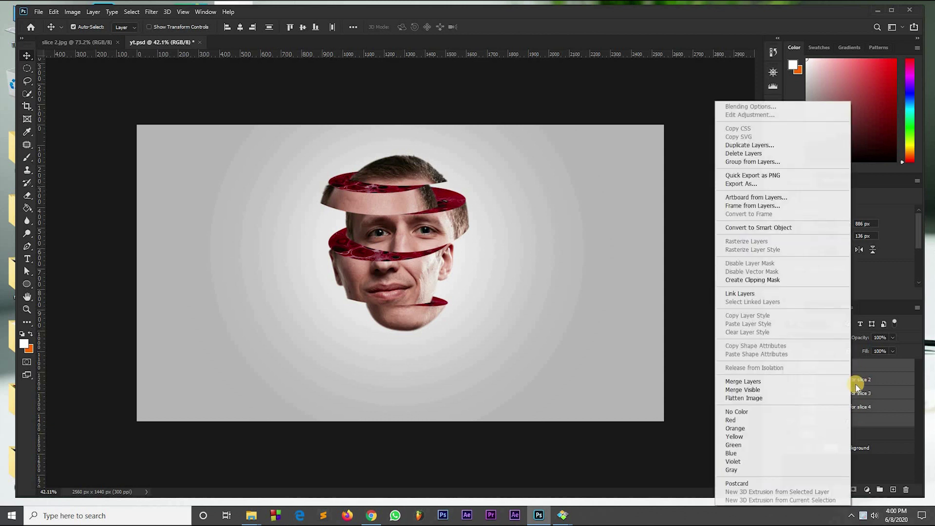
click(761, 382)
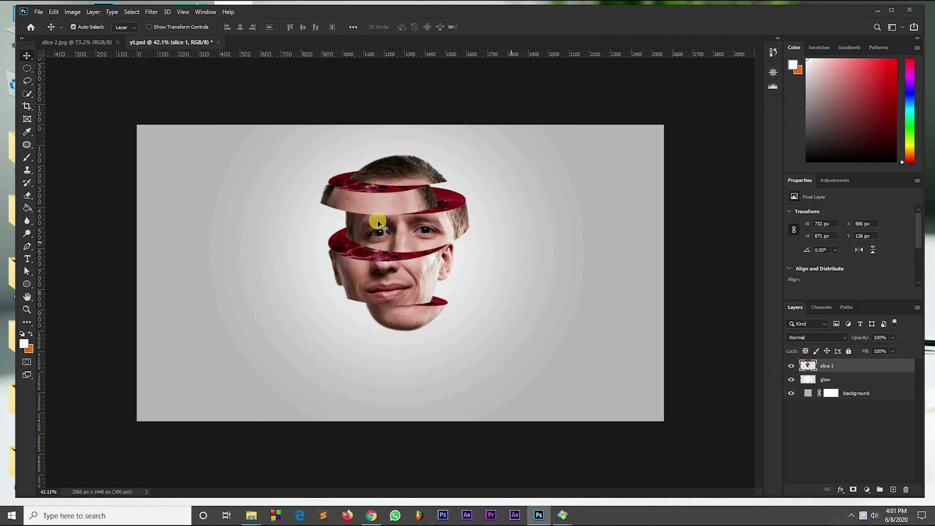
Step: Shift the merged head, rotate it about 4.7° clockwise, and nudge it up to X 896, Y 179
mouse_move(408, 243)
mouse_down()
mouse_move(431, 280)
mouse_move(415, 242)
mouse_move(403, 253)
mouse_move(409, 246)
mouse_move(521, 294)
mouse_move(403, 255)
mouse_up()
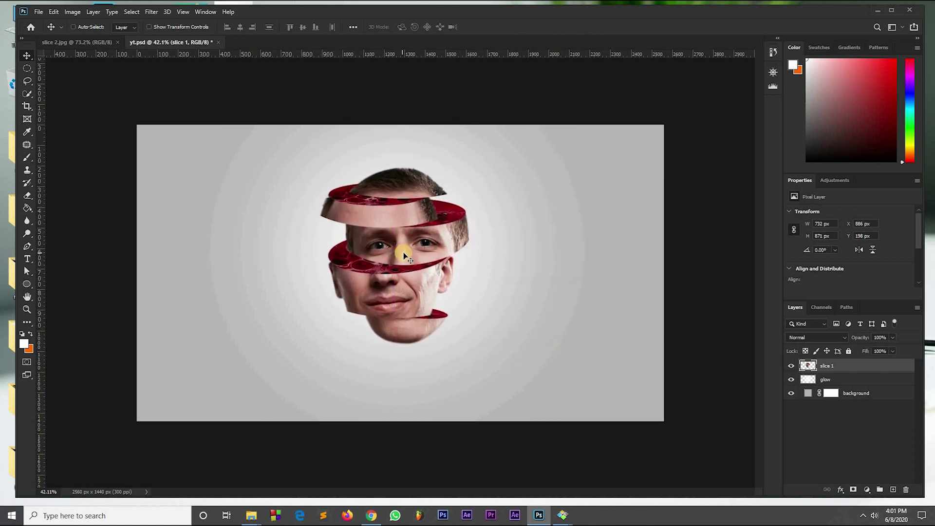
key(ctrl+t)
drag(518, 242, 515, 246)
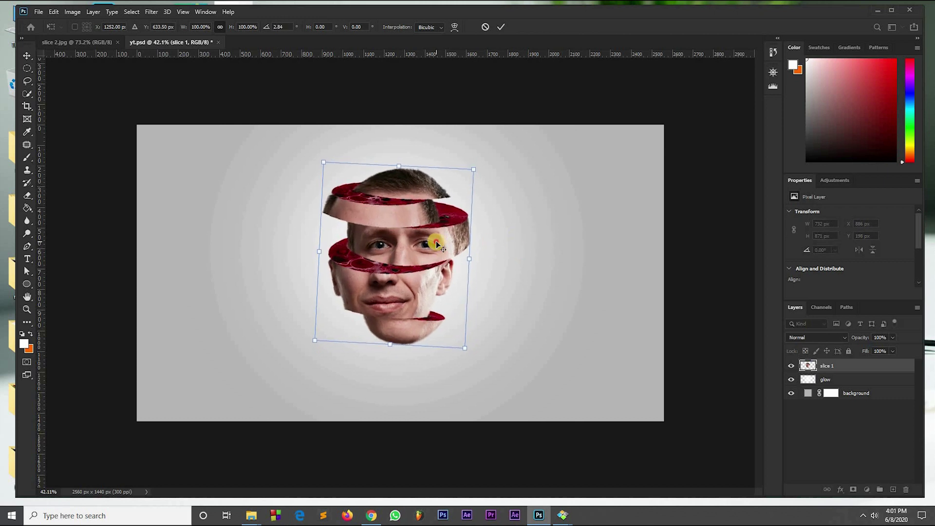
double_click(436, 241)
scroll(408, 276, down, 2)
scroll(409, 278, up, 5)
drag(404, 280, 404, 271)
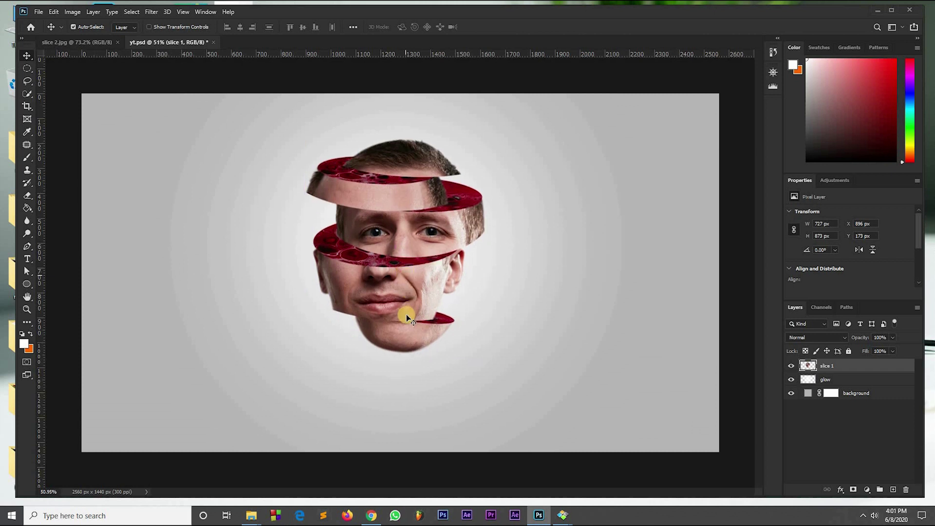
scroll(398, 357, down, 2)
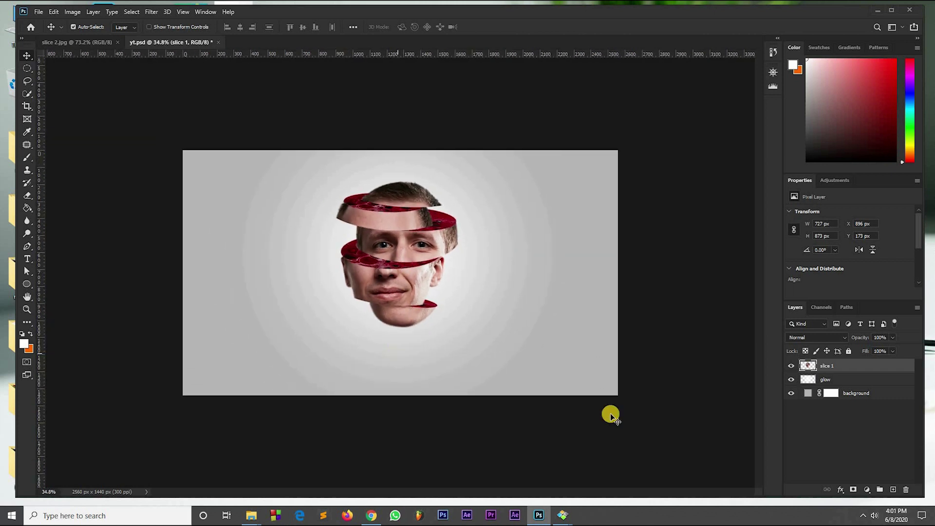
Step: Add a new Layer 1 below slice 1 and set the brush colour to black
click(893, 487)
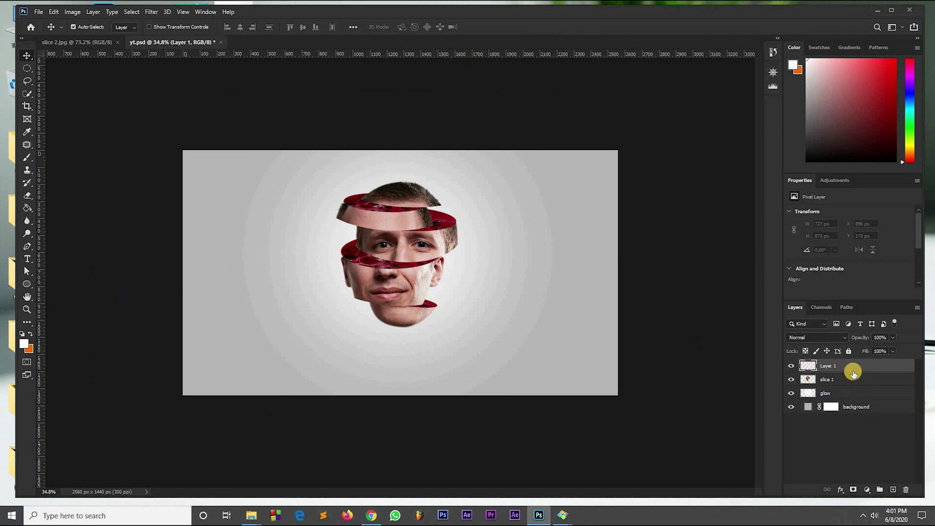
drag(852, 366, 839, 381)
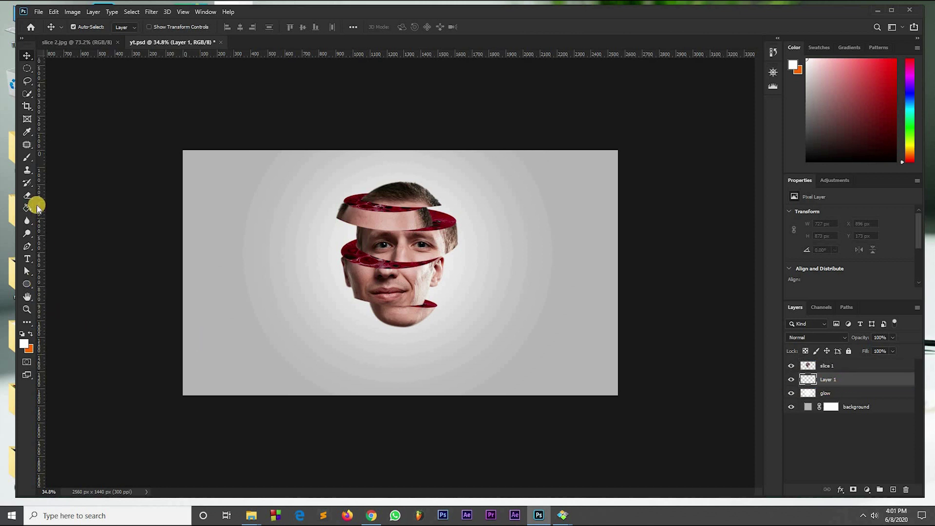
click(27, 158)
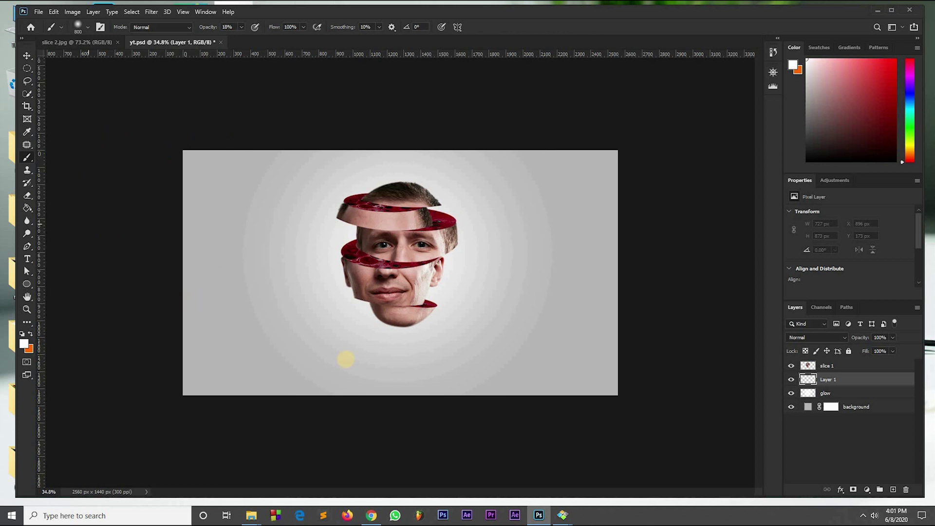
click(23, 344)
drag(543, 173, 414, 228)
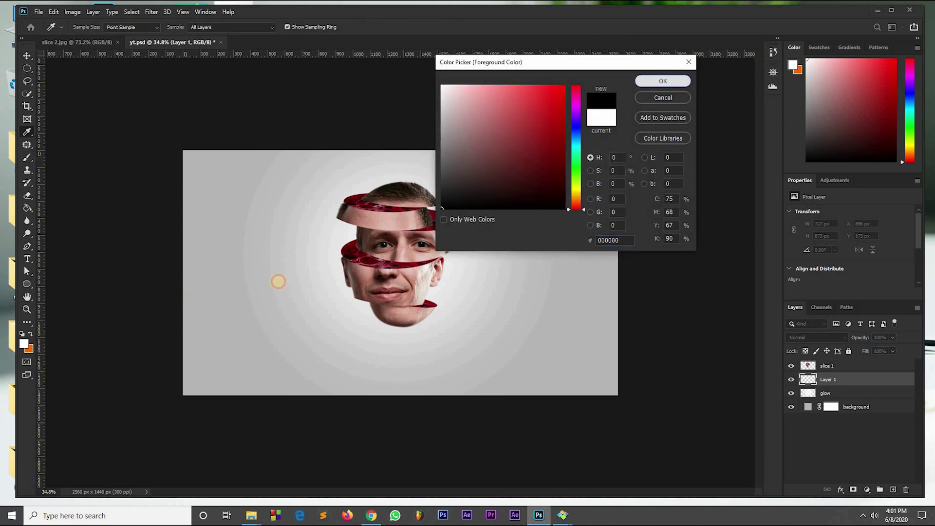
key(Return)
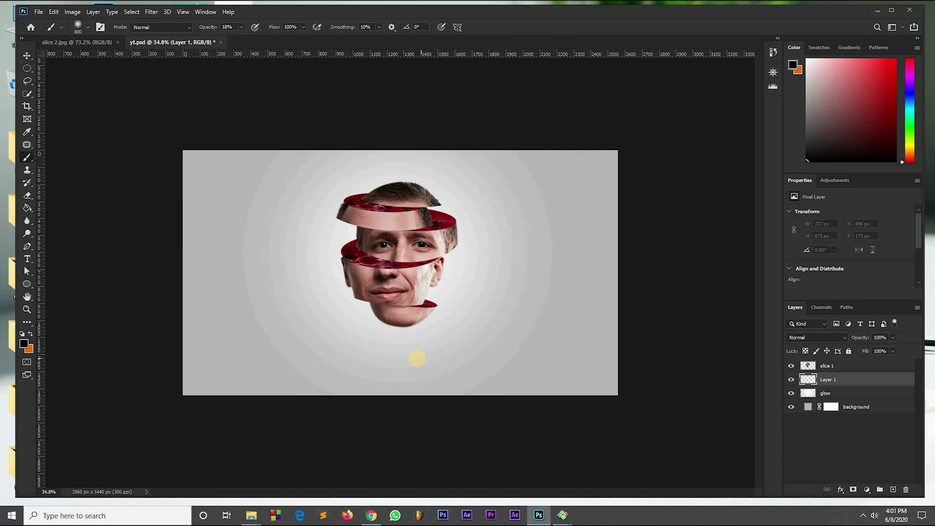
Step: Paint a soft black dot below the chin with a 250 px brush at higher opacity
key(bracketleft)
key(bracketleft)
drag(208, 25, 279, 27)
click(399, 347)
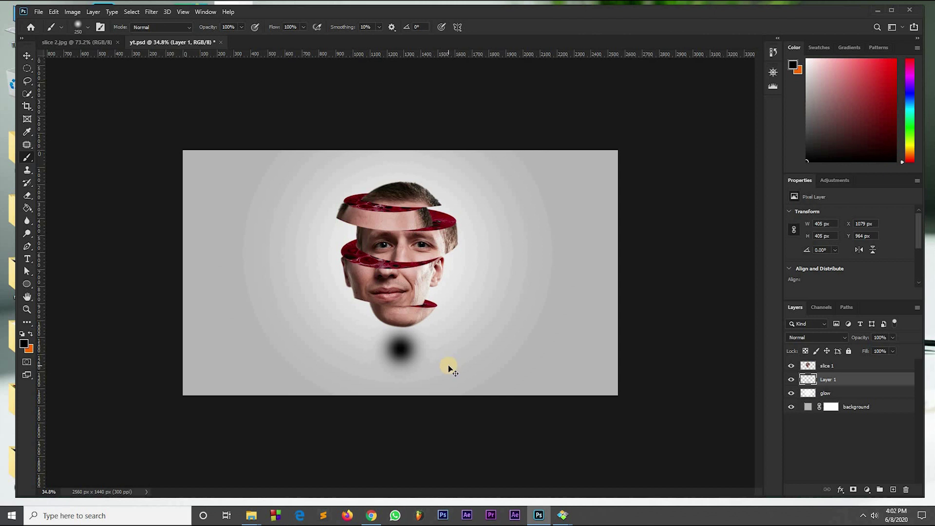
Step: Stretch the black dot into a wide flat ellipse just below the head
key(ctrl+t)
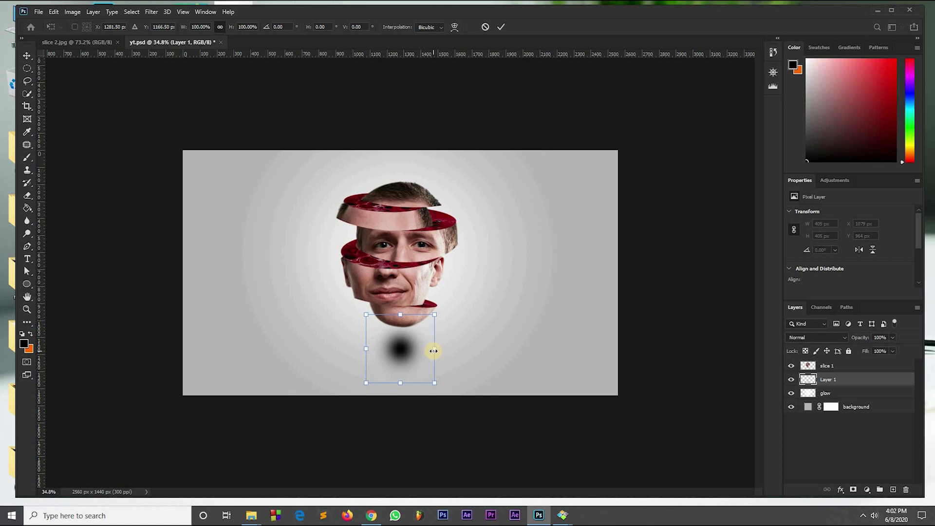
drag(434, 351, 525, 349)
drag(363, 348, 283, 351)
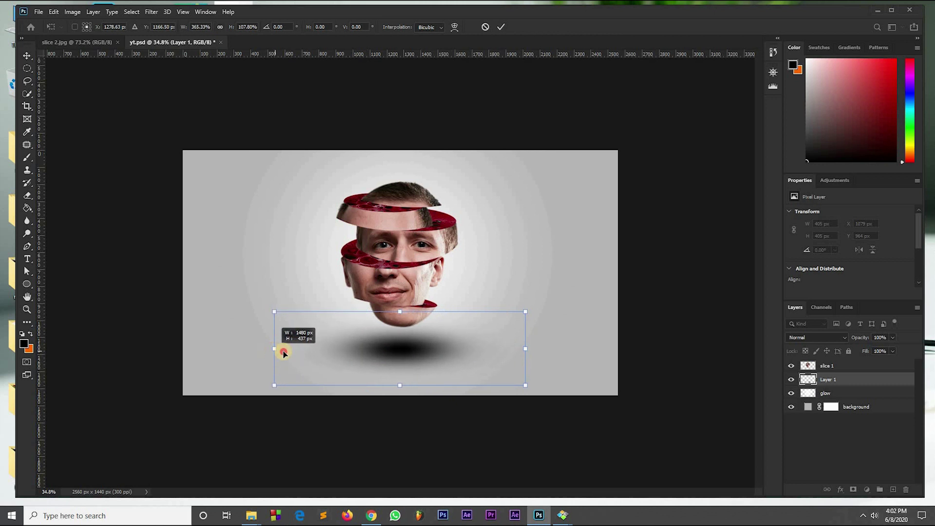
drag(410, 351, 411, 356)
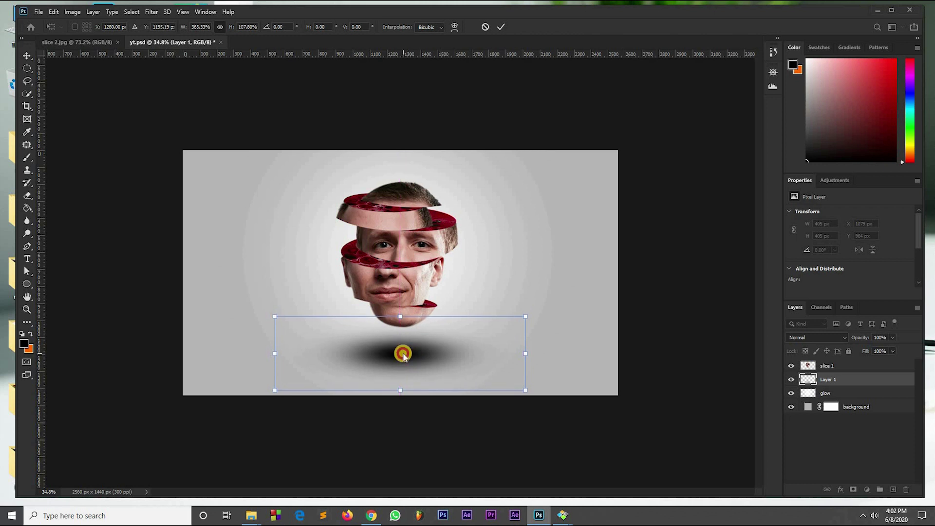
key(Return)
key(b)
Step: Fade the shadow layer to 62% opacity and squash it to about 84% × 64%
drag(857, 337, 840, 339)
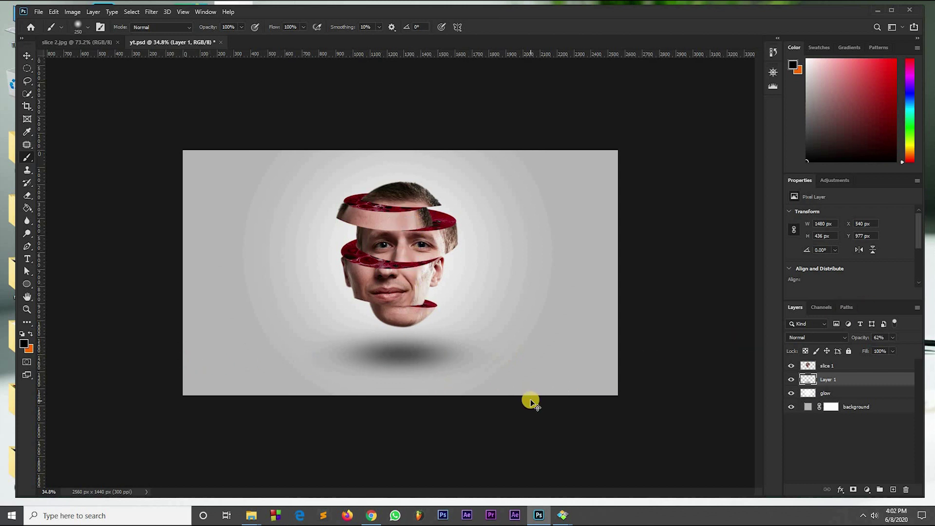
key(ctrl+t)
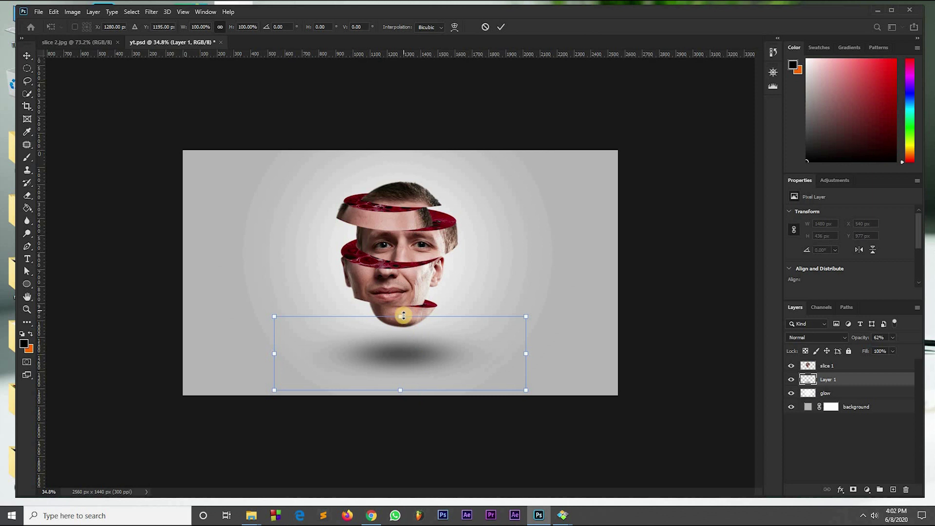
drag(403, 317, 402, 326)
drag(401, 390, 400, 372)
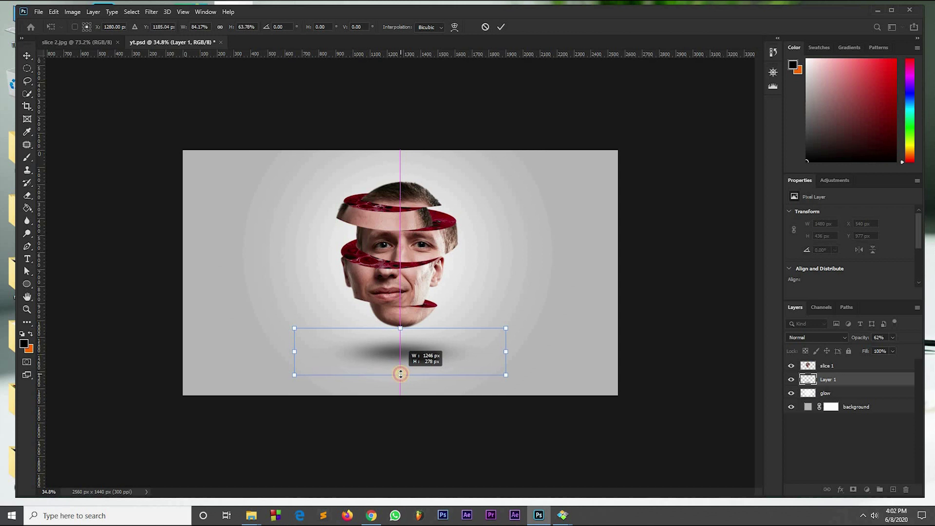
double_click(425, 338)
key(b)
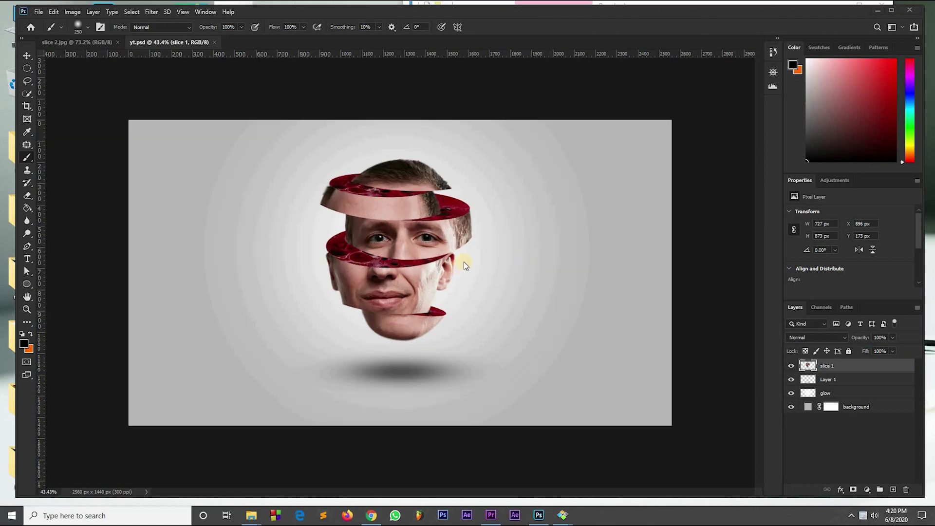
scroll(463, 262, up, 3)
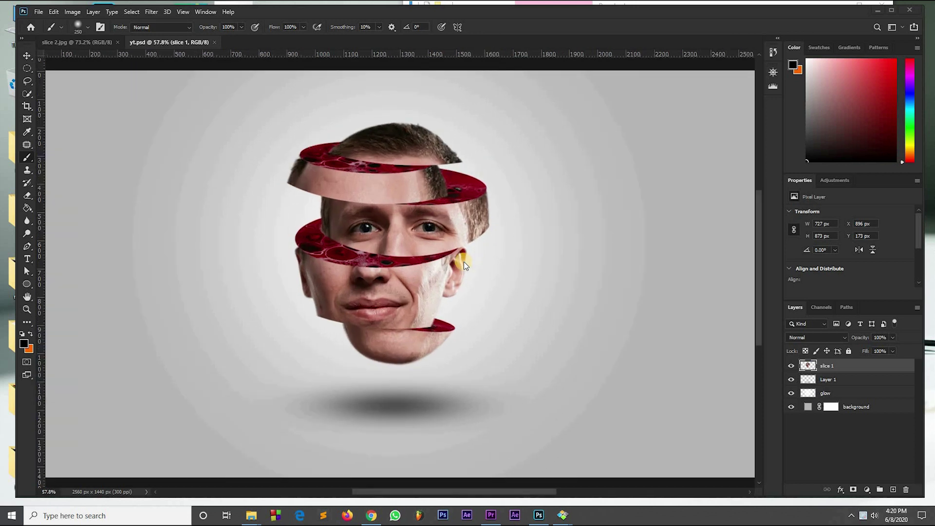